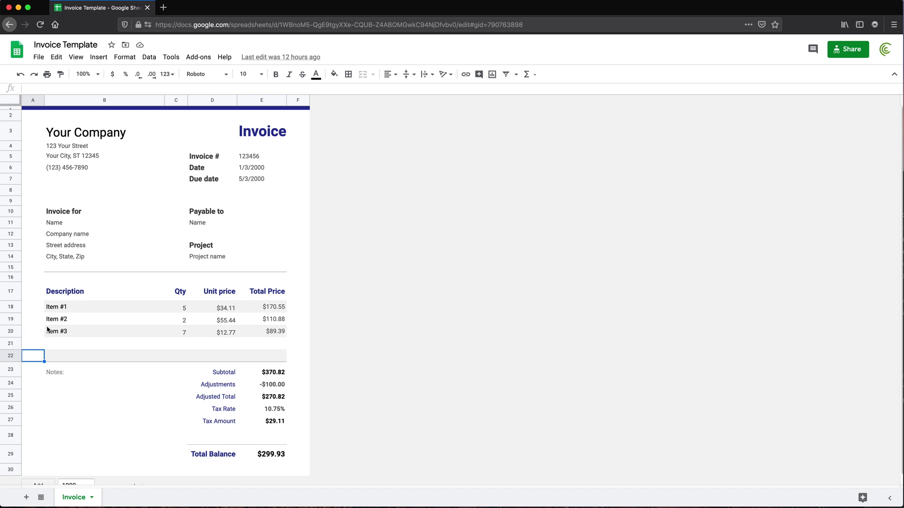
# Insert a new narrow column B to the left of Description.
pyautogui.doubleClick(269, 298)
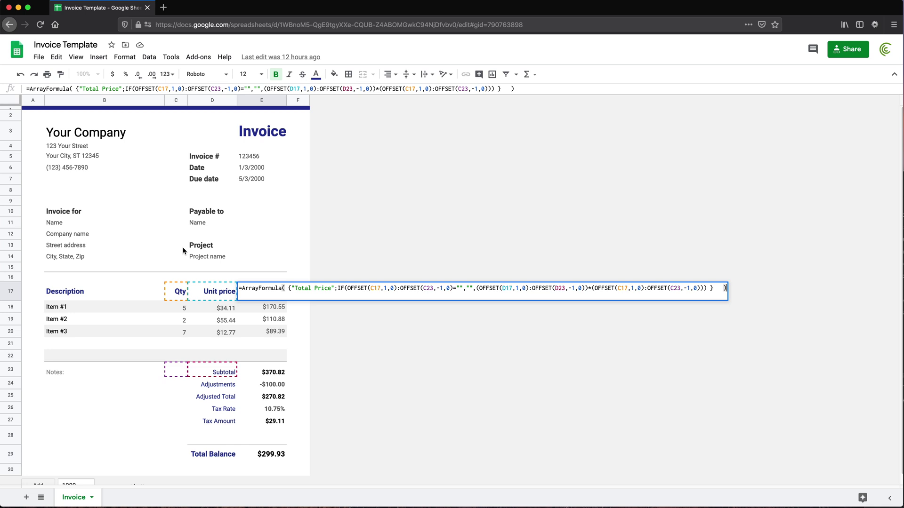
pyautogui.press('Escape')
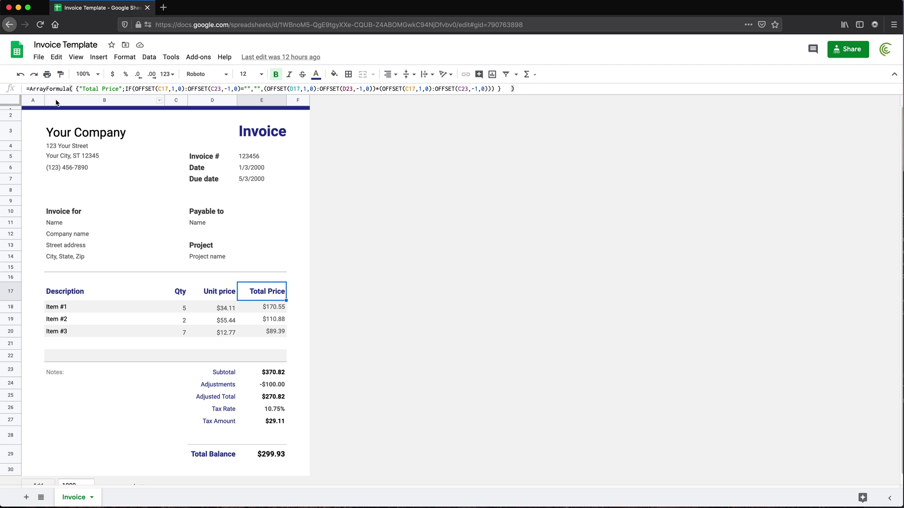
pyautogui.click(90, 101)
pyautogui.rightClick(90, 102)
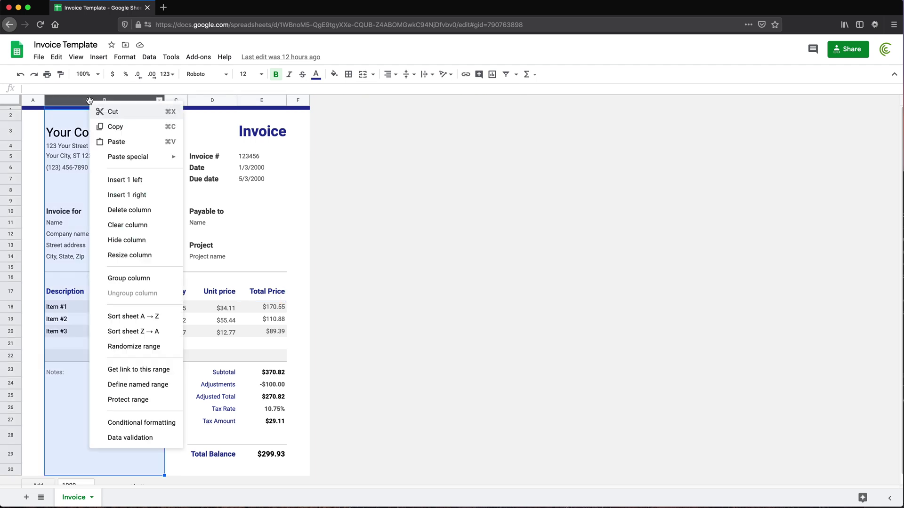
pyautogui.click(152, 185)
pyautogui.moveTo(164, 100); pyautogui.dragTo(70, 101)
# Copy the Description header from C17 into B17.
pyautogui.click(101, 295)
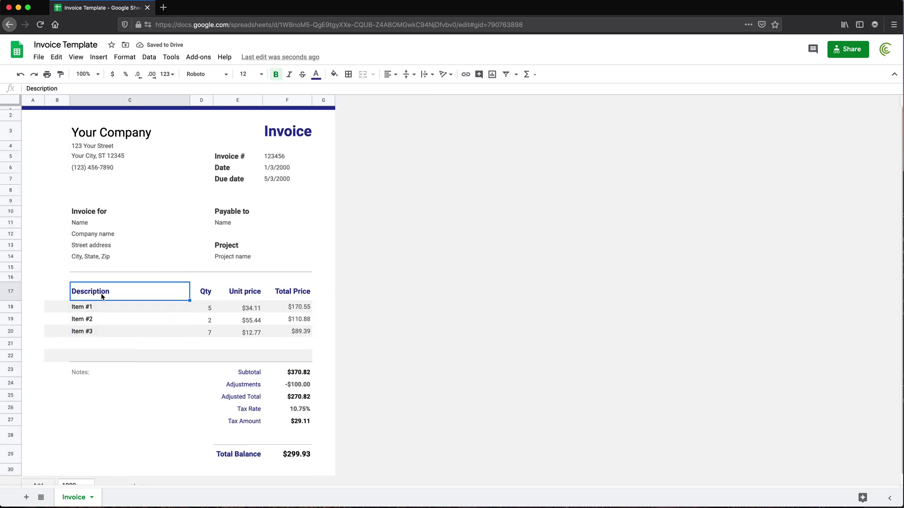
pyautogui.hotkey('ctrl', 'c')
pyautogui.click(57, 292)
pyautogui.hotkey('ctrl', 'v')
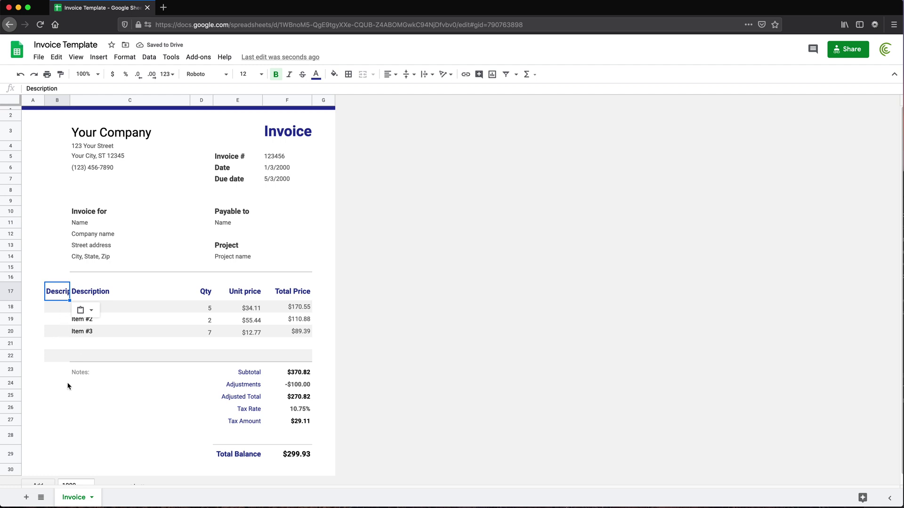
# Paint the item-row shading and Notes styling from column C into column B.
pyautogui.click(84, 354)
pyautogui.click(60, 74)
pyautogui.click(56, 360)
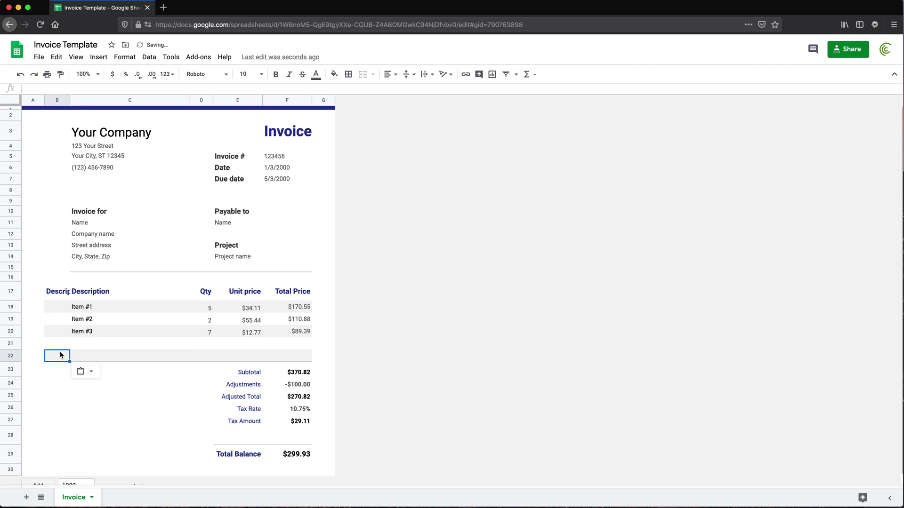
pyautogui.click(43, 397)
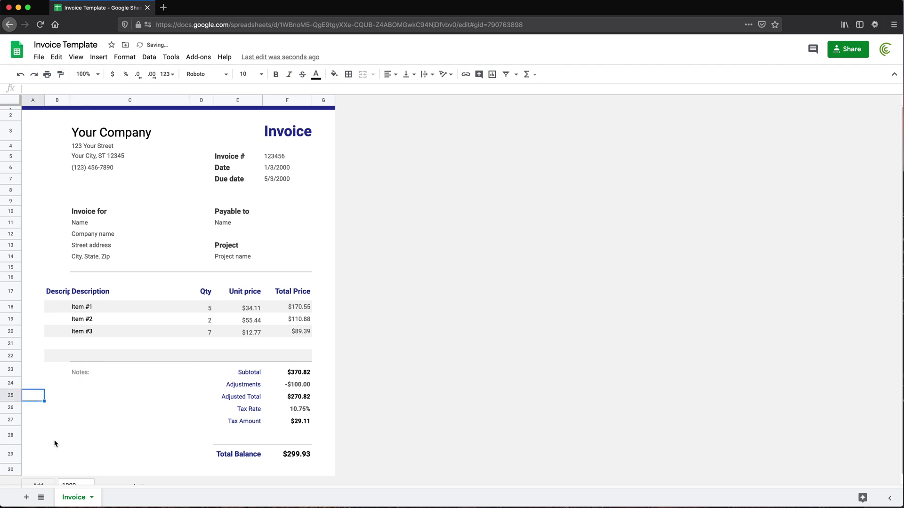
pyautogui.click(89, 360)
pyautogui.click(90, 368)
pyautogui.click(61, 74)
pyautogui.click(57, 395)
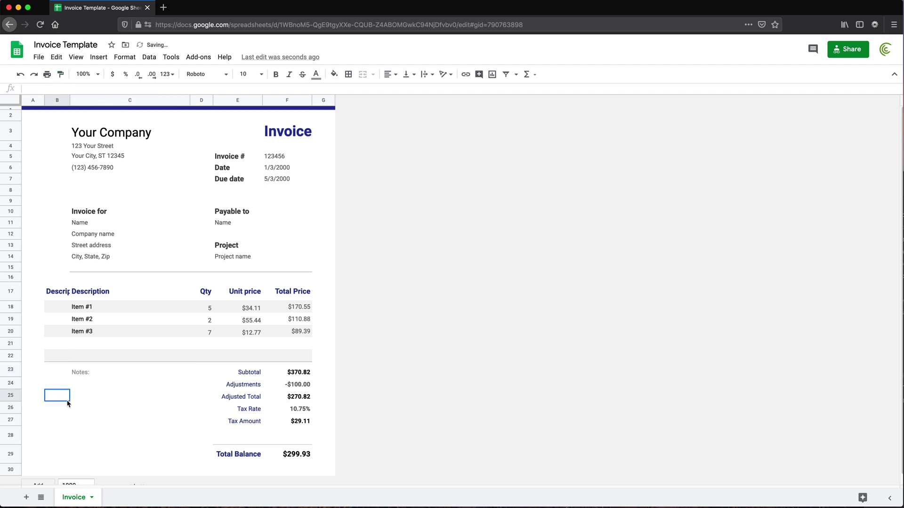
pyautogui.click(77, 373)
pyautogui.click(56, 373)
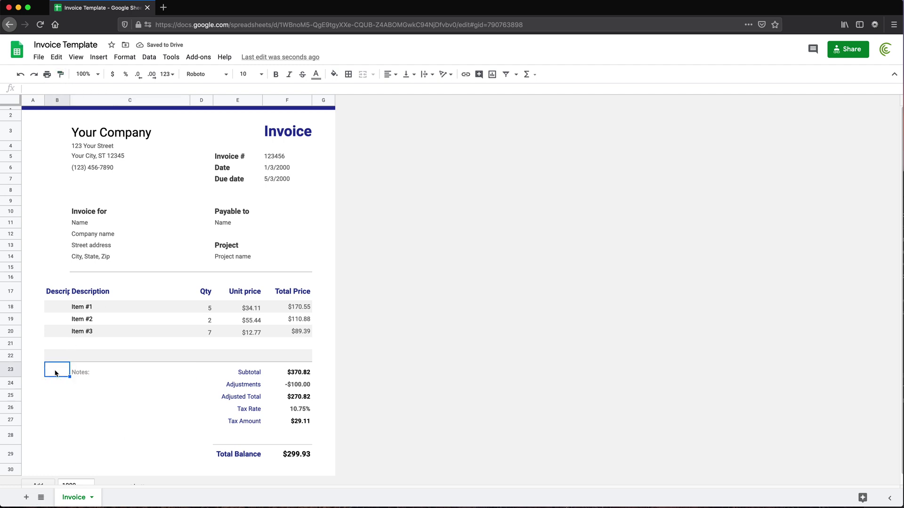
pyautogui.click(83, 372)
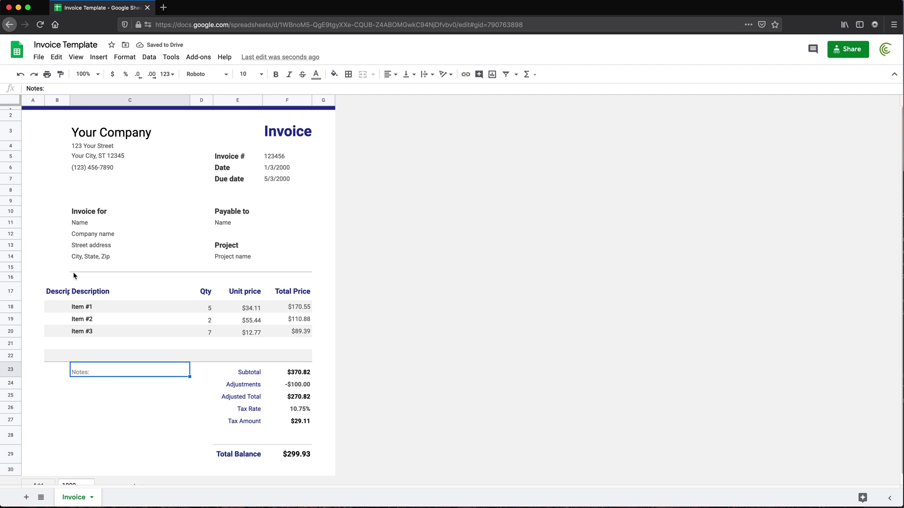
# Rename the B17 header to 'Line' and make column B slightly narrower.
pyautogui.moveTo(69, 101); pyautogui.dragTo(67, 100)
pyautogui.click(51, 291)
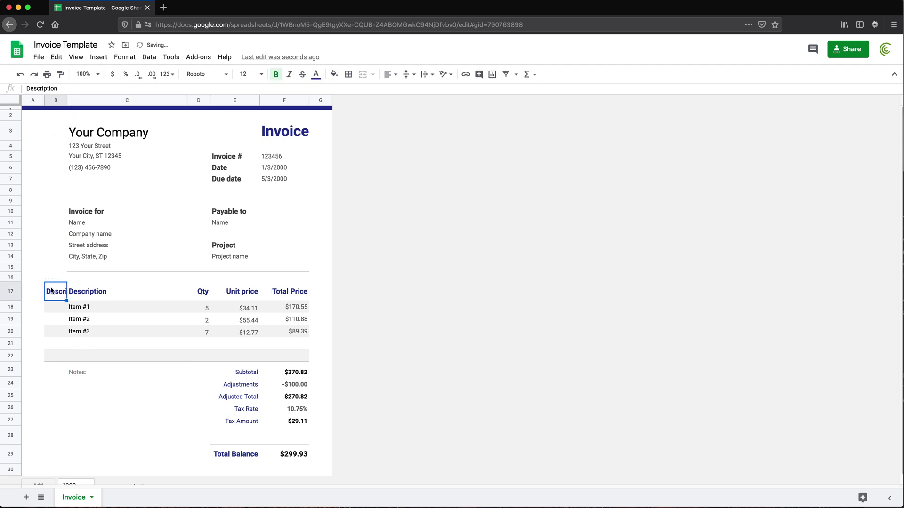
pyautogui.write('Line #')
pyautogui.press('BackSpace')
pyautogui.press('BackSpace')
pyautogui.press('Return')
pyautogui.moveTo(66, 103); pyautogui.dragTo(65, 102)
# Extend the row-15 separator line's formatting into column B.
pyautogui.click(163, 170)
pyautogui.click(60, 279)
pyautogui.click(78, 271)
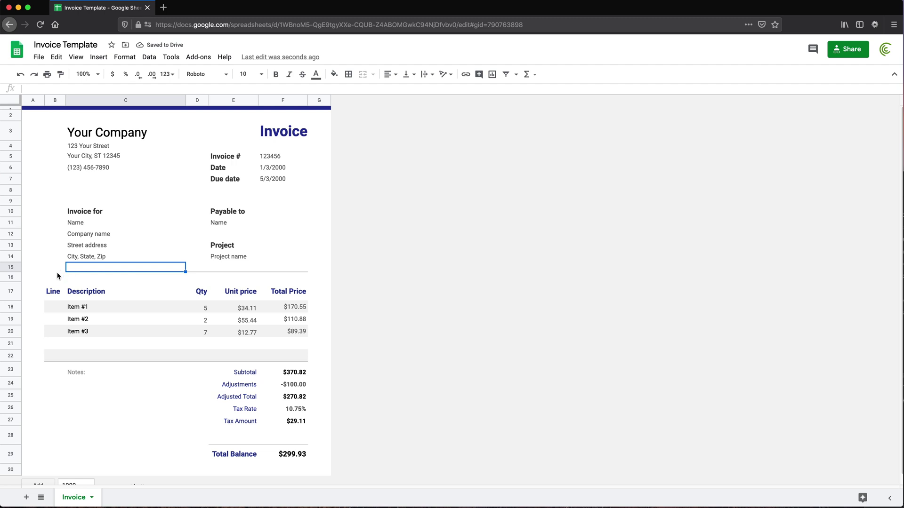
pyautogui.click(58, 276)
pyautogui.click(74, 279)
pyautogui.click(94, 267)
pyautogui.click(197, 267)
pyautogui.click(54, 267)
pyautogui.click(137, 396)
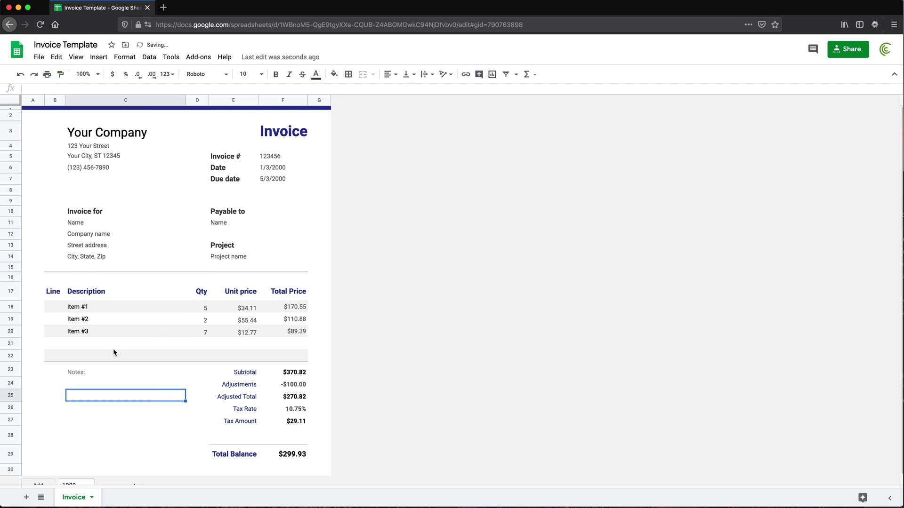
# Check the still-empty Line cells for Items #1–#3 and row 21.
pyautogui.click(54, 308)
pyautogui.click(54, 320)
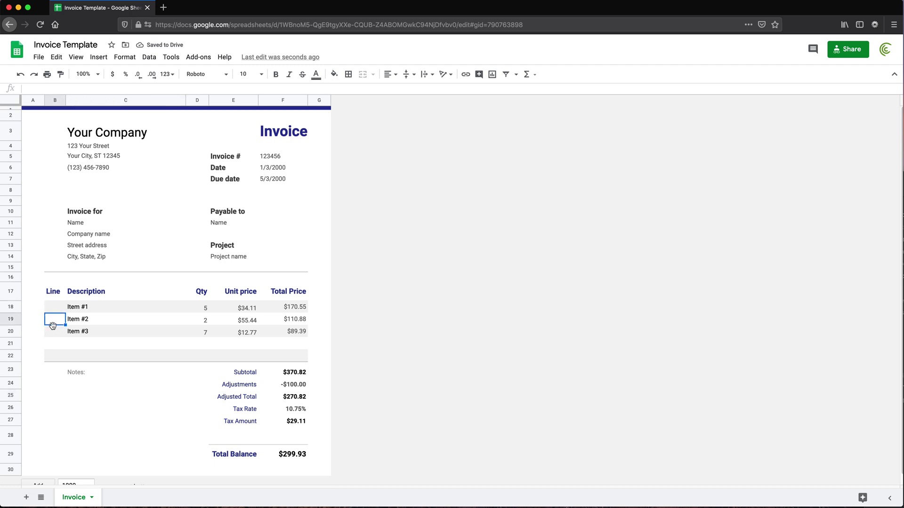
pyautogui.click(55, 333)
pyautogui.click(57, 346)
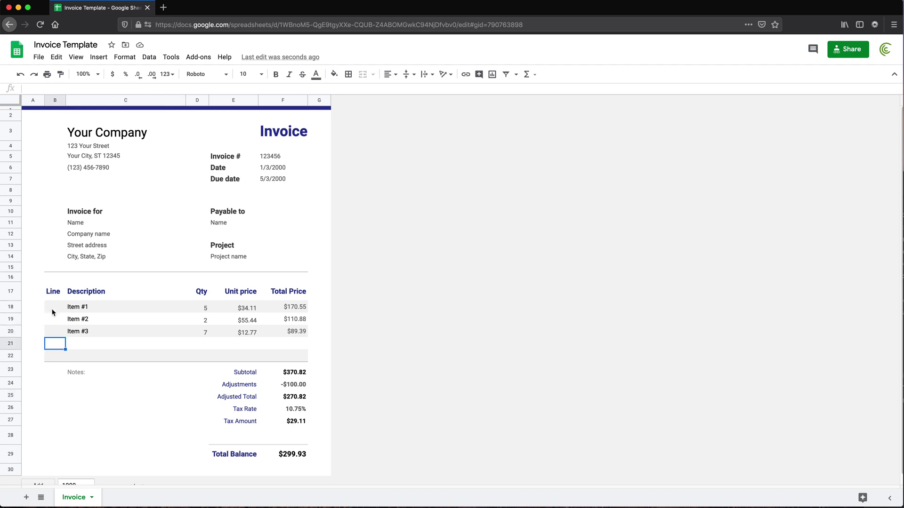
pyautogui.click(321, 100)
# Insert three empty columns after column G and widen columns I and J.
pyautogui.rightClick(321, 100)
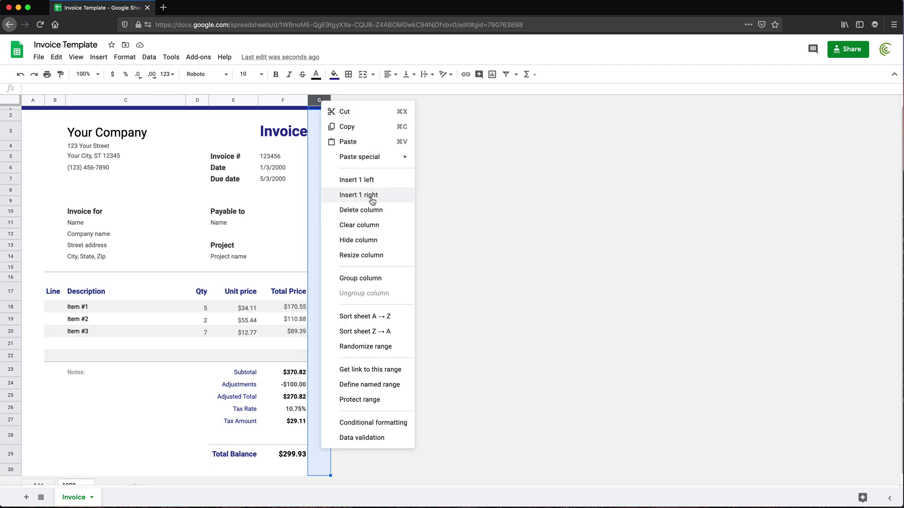
pyautogui.click(372, 196)
pyautogui.rightClick(342, 100)
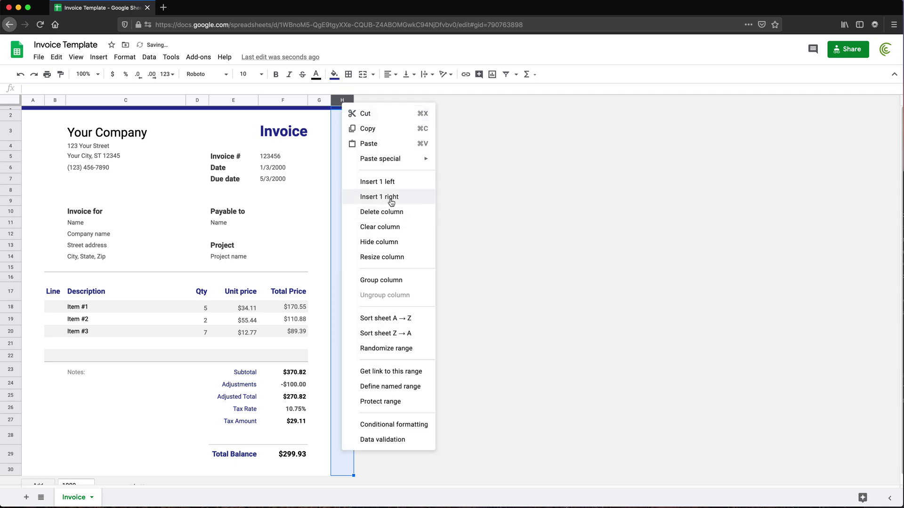
pyautogui.click(393, 197)
pyautogui.rightClick(367, 100)
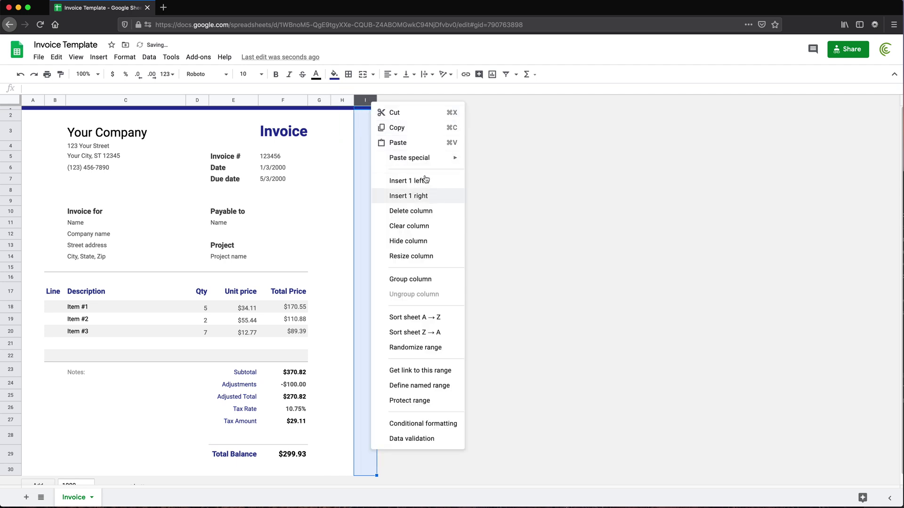
pyautogui.click(428, 196)
pyautogui.moveTo(397, 99); pyautogui.dragTo(537, 101)
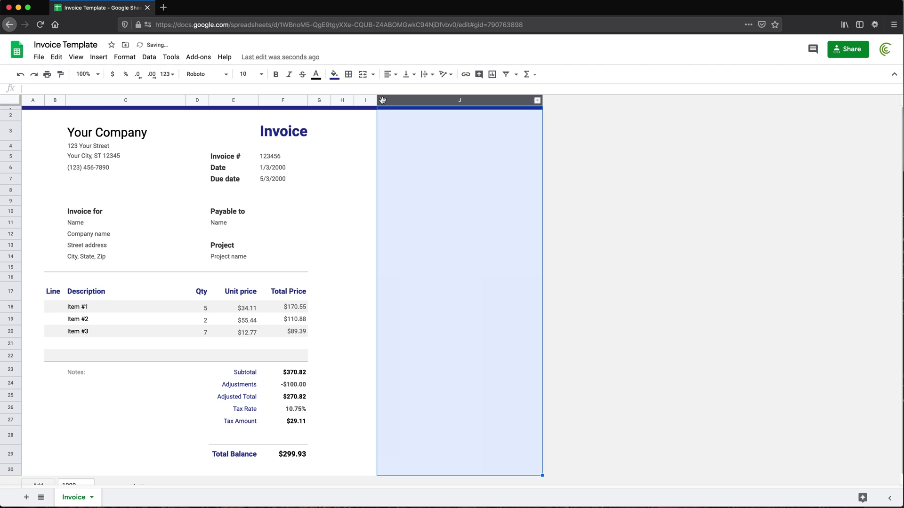
pyautogui.moveTo(376, 100); pyautogui.dragTo(443, 100)
# Enter =ROW(B18:B22) in cell I18.
pyautogui.click(375, 306)
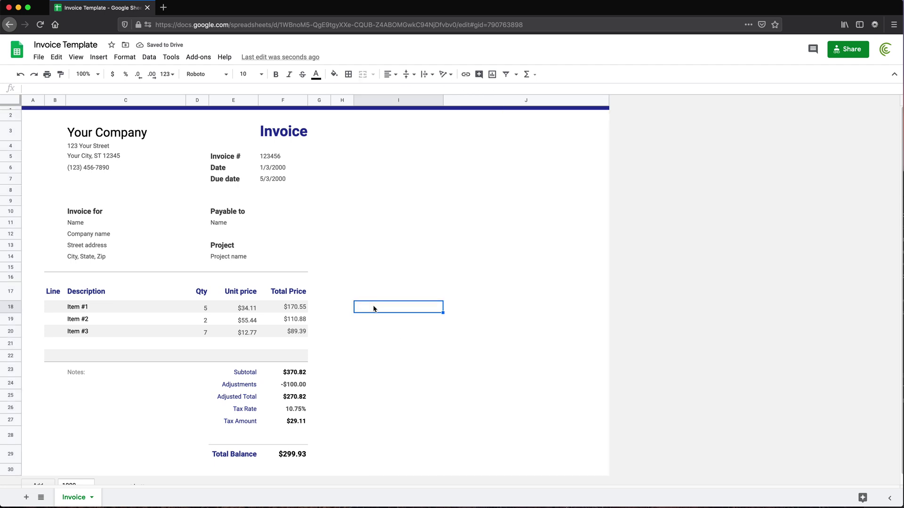
pyautogui.write('=roww')
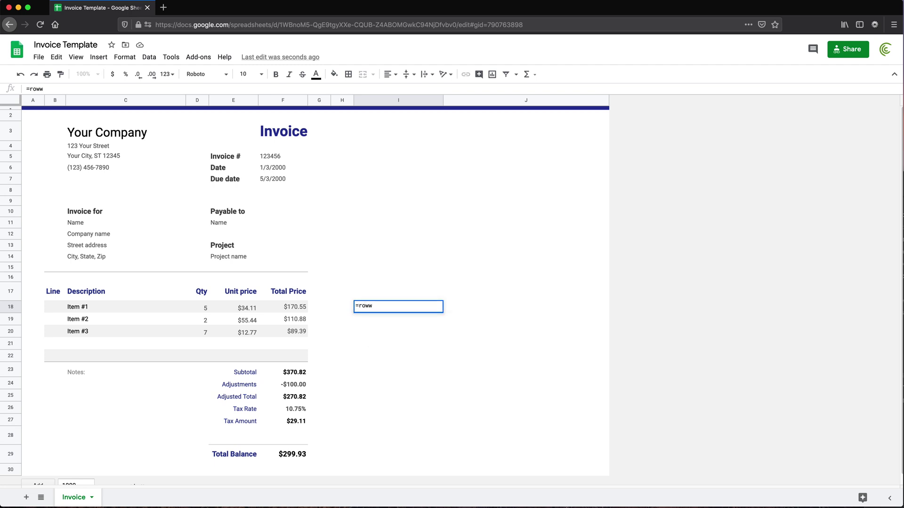
pyautogui.press('BackSpace')
pyautogui.press('Tab')
pyautogui.moveTo(56, 306); pyautogui.dragTo(56, 354)
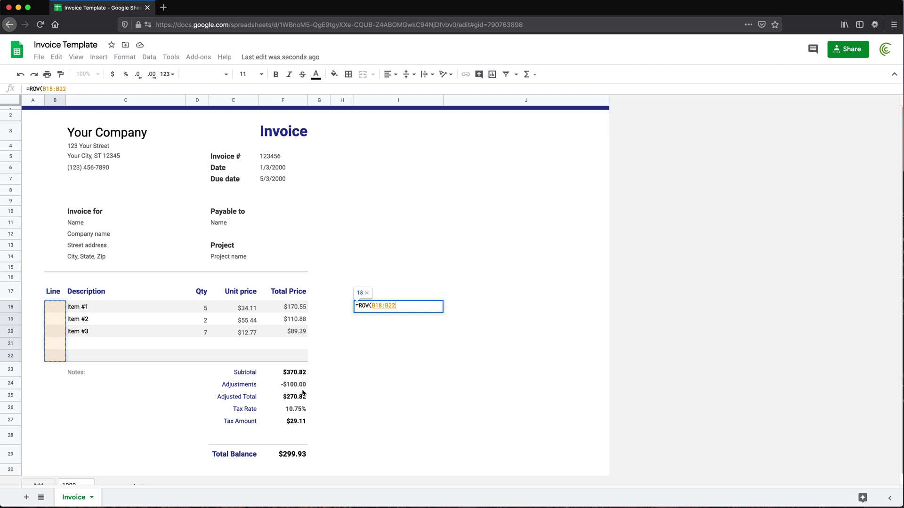
pyautogui.write(')')
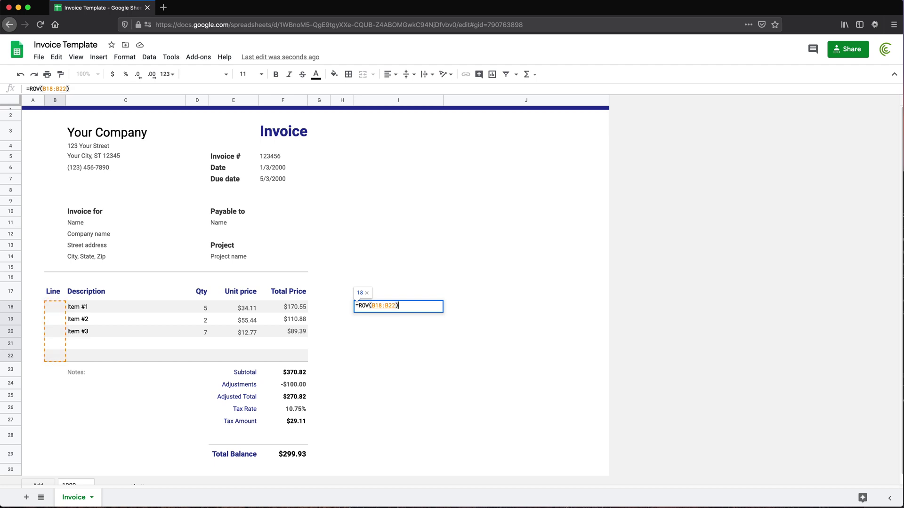
pyautogui.press('Return')
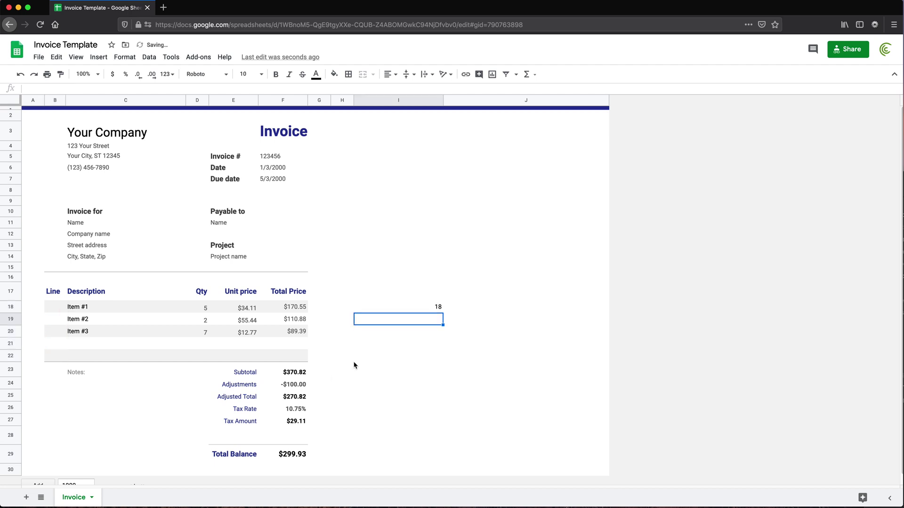
# Wrap the I18 formula in ArrayFormula and confirm I18:I22 show 18 through 22.
pyautogui.click(384, 306)
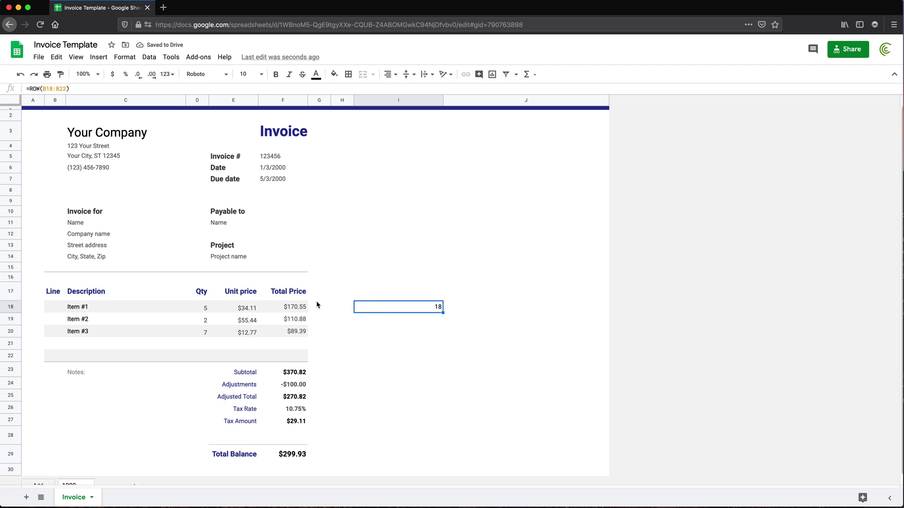
pyautogui.doubleClick(414, 308)
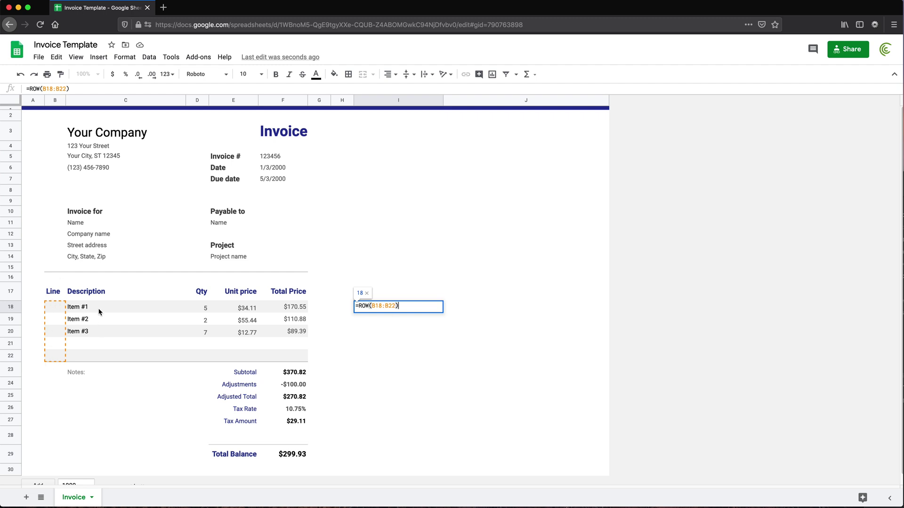
pyautogui.press('shift+super+Return')
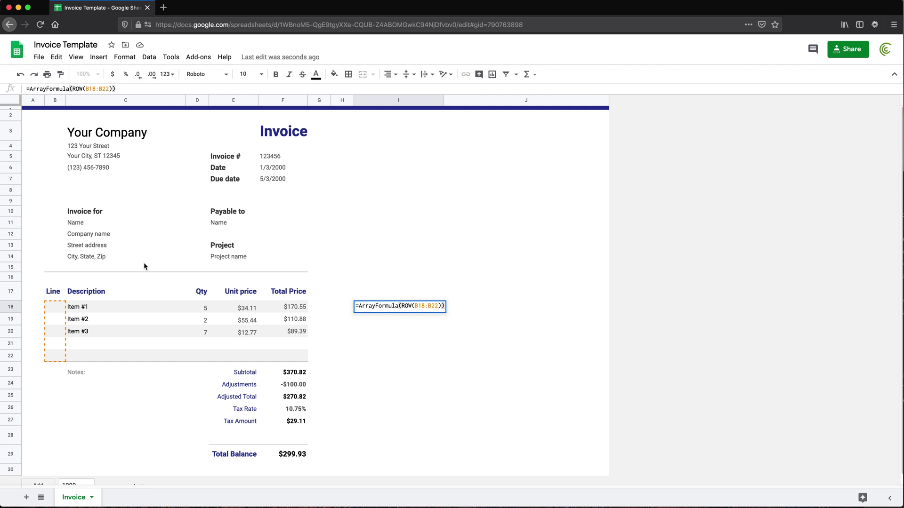
pyautogui.press('Return')
pyautogui.click(442, 308)
pyautogui.click(439, 320)
pyautogui.click(438, 332)
pyautogui.click(438, 345)
pyautogui.click(436, 360)
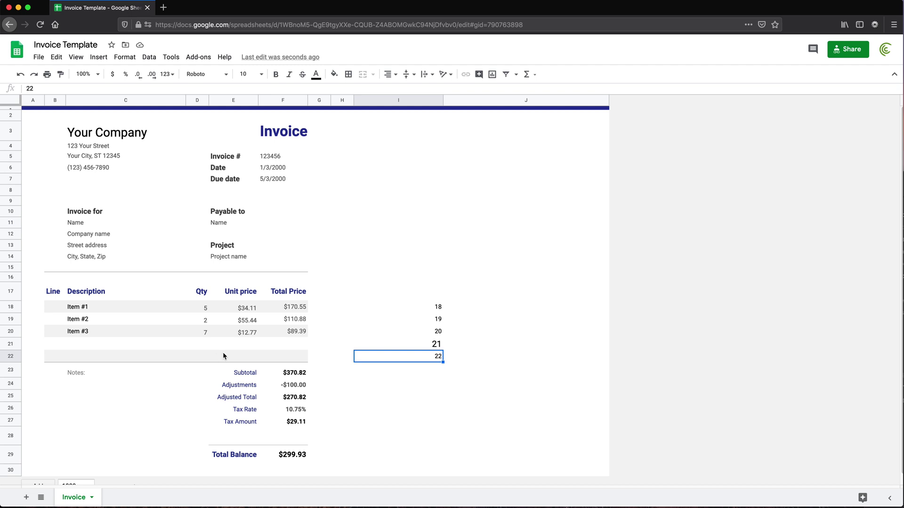
# Insert a blank row above Item #3, check column I, then delete that blank row.
pyautogui.rightClick(10, 331)
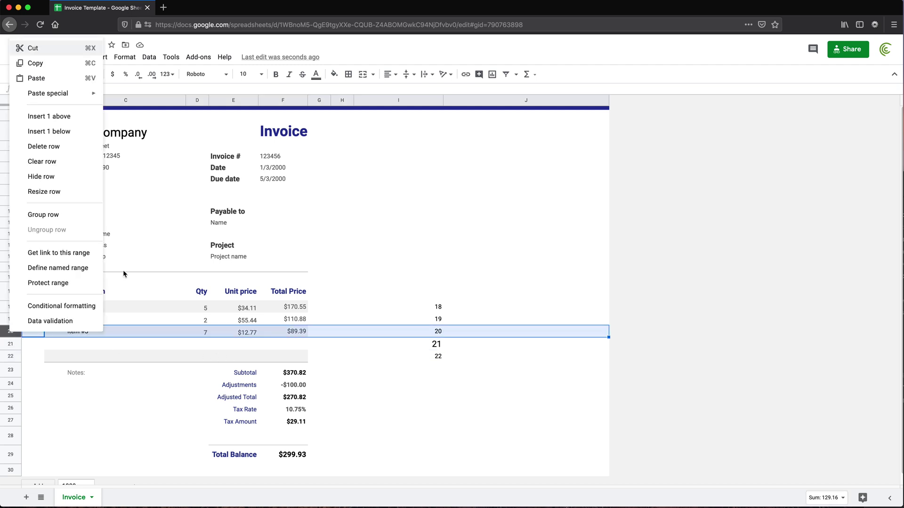
pyautogui.click(71, 117)
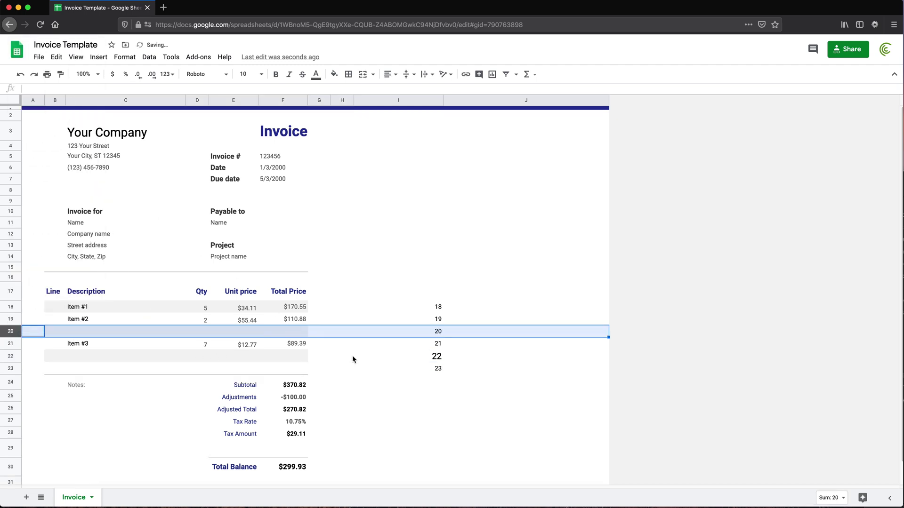
pyautogui.click(437, 306)
pyautogui.moveTo(437, 307); pyautogui.dragTo(428, 371)
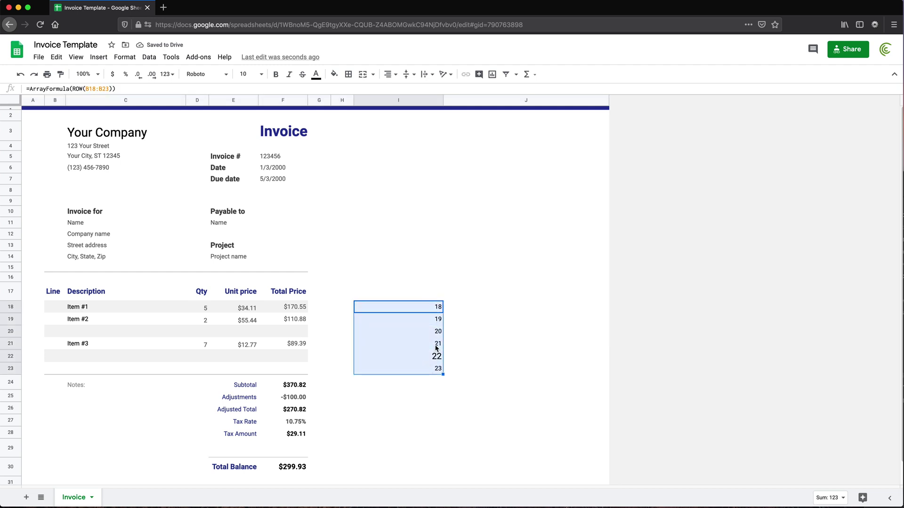
pyautogui.click(7, 332)
pyautogui.rightClick(7, 332)
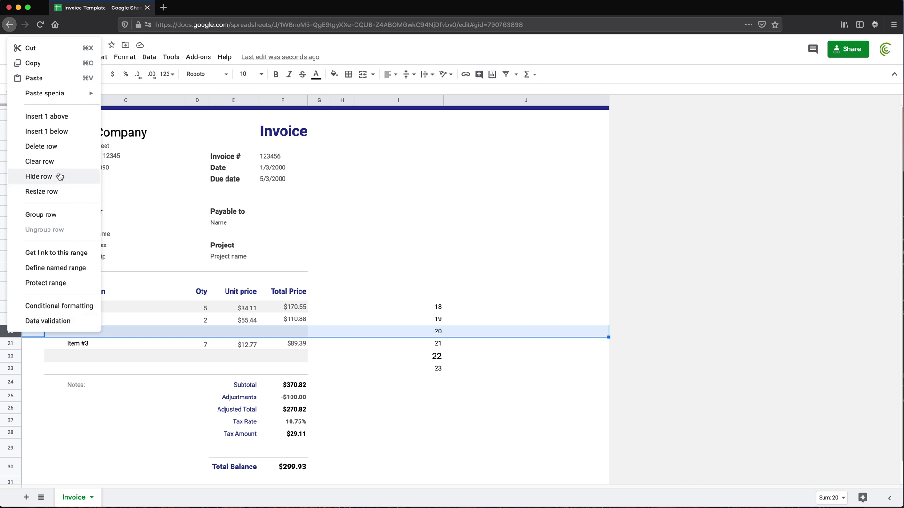
pyautogui.click(60, 146)
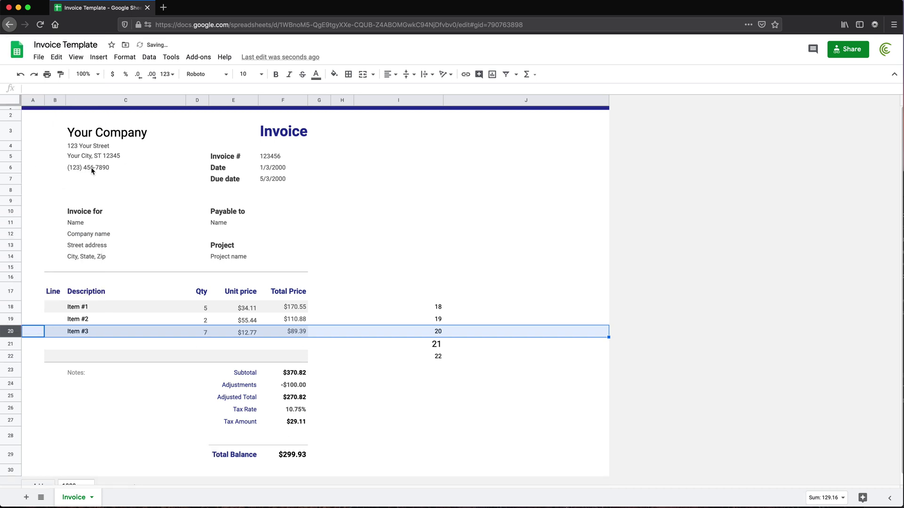
pyautogui.click(430, 307)
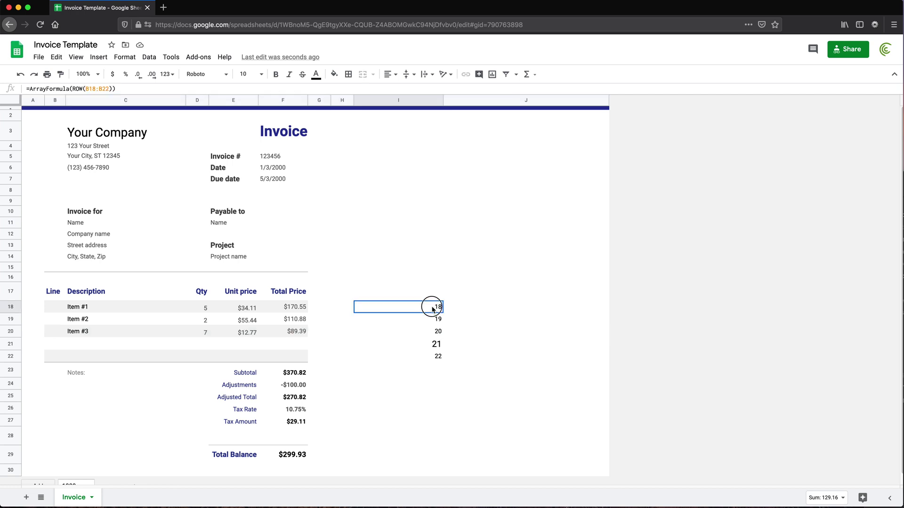
# Test inserting rows above row 18 and below row 22, undoing each.
pyautogui.rightClick(11, 308)
pyautogui.click(47, 290)
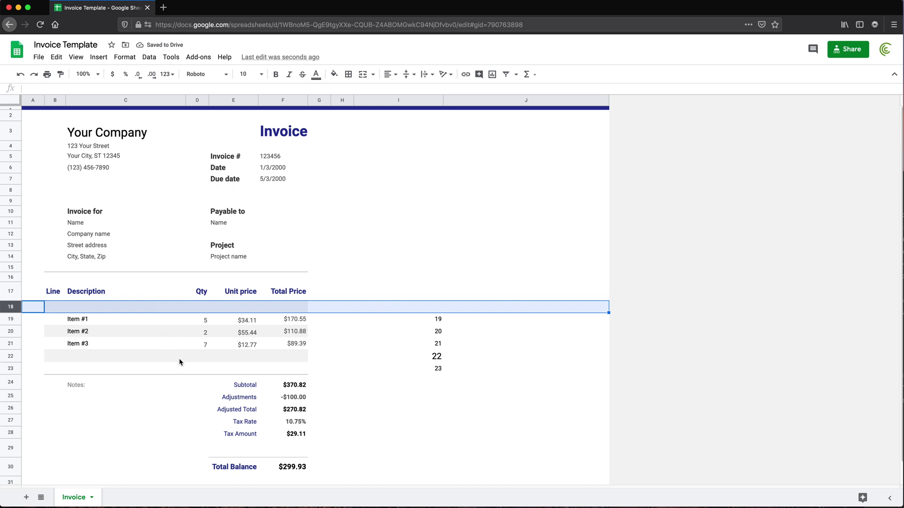
pyautogui.hotkey('ctrl', 'z')
pyautogui.rightClick(13, 358)
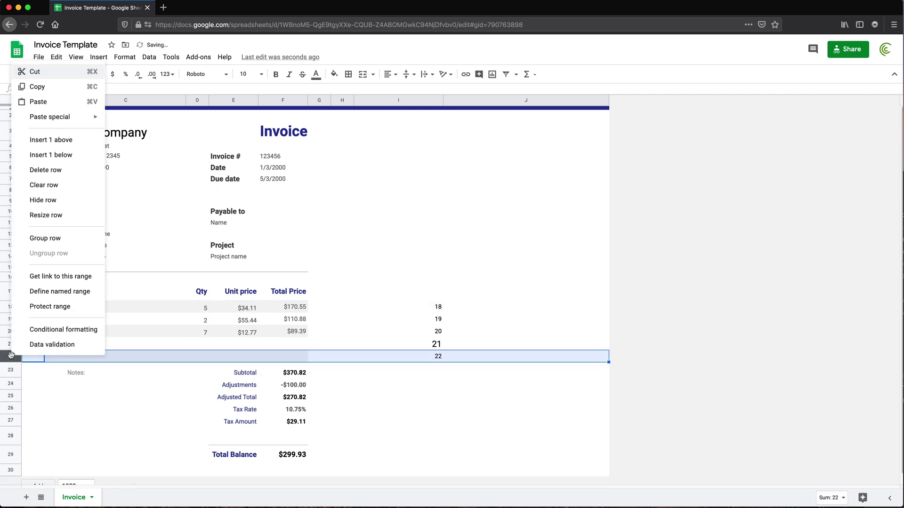
pyautogui.click(68, 157)
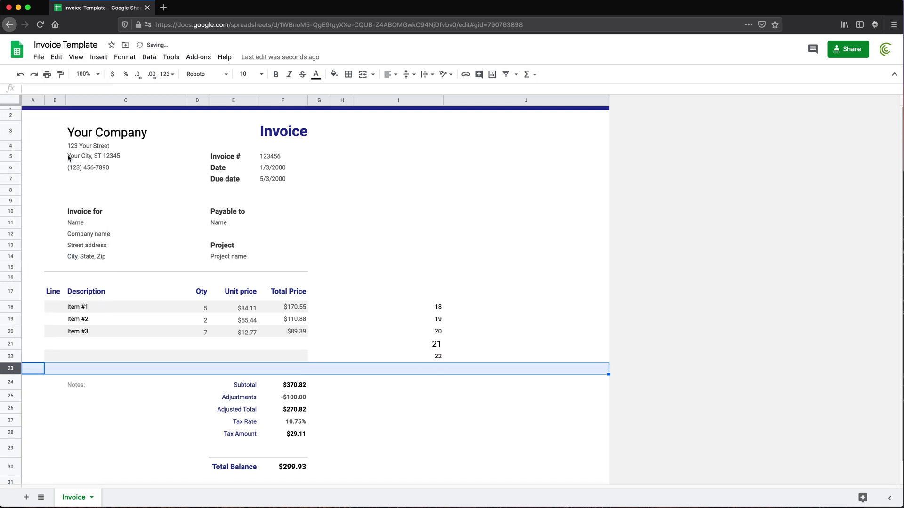
pyautogui.hotkey('ctrl', 'z')
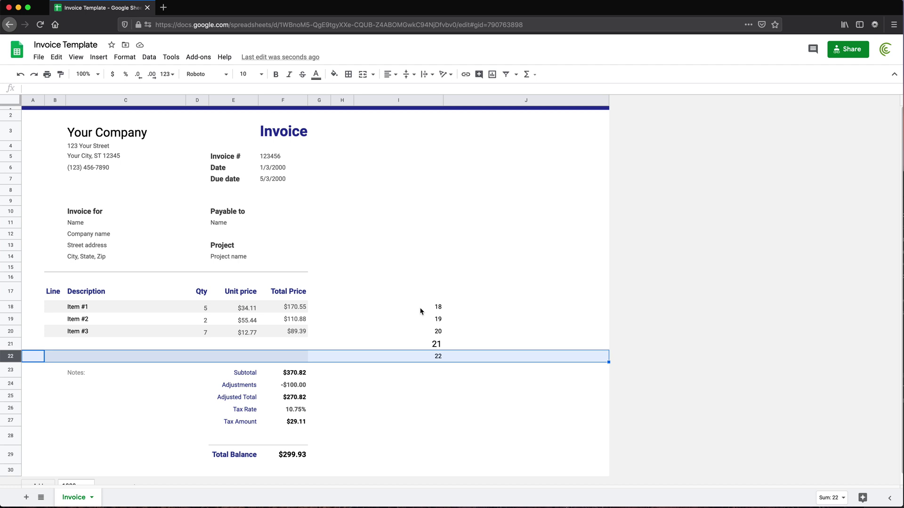
pyautogui.click(421, 311)
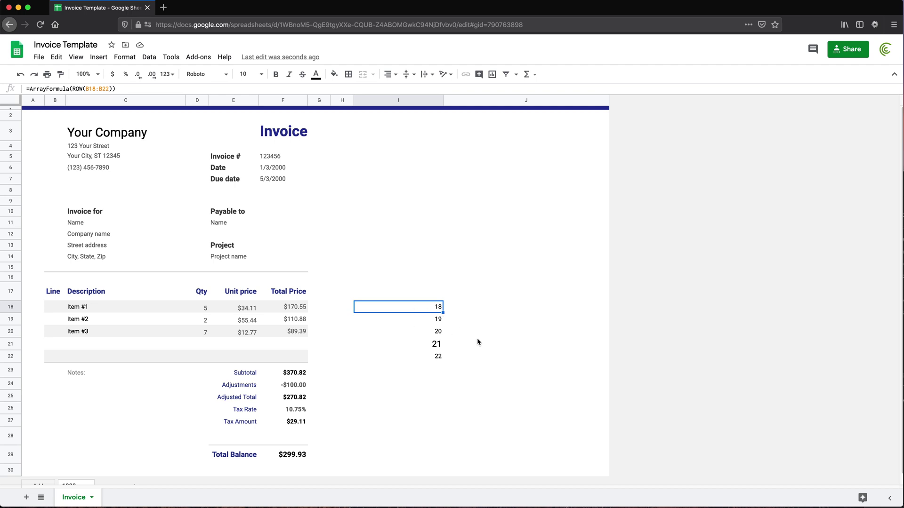
# Append -17 to ROW(B18:B22) in I18 so the helper column counts 1 to 5.
pyautogui.doubleClick(423, 311)
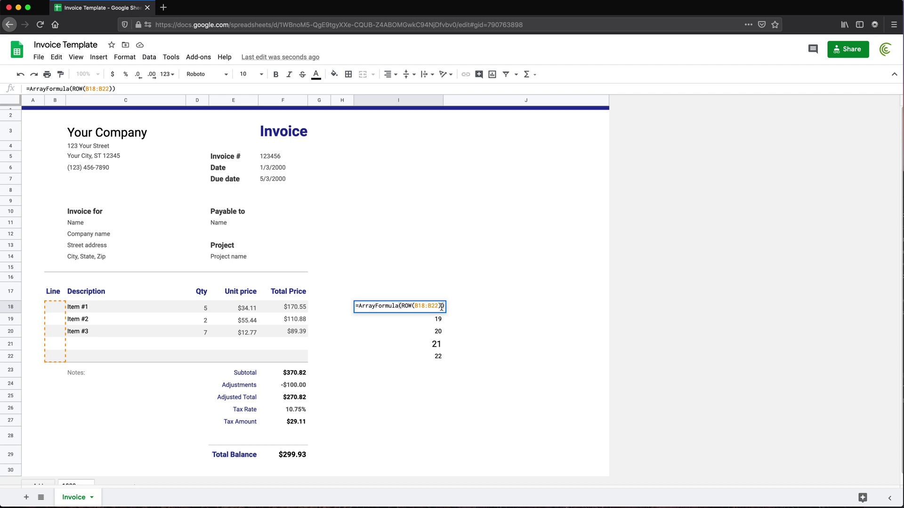
pyautogui.click(442, 307)
pyautogui.write('-')
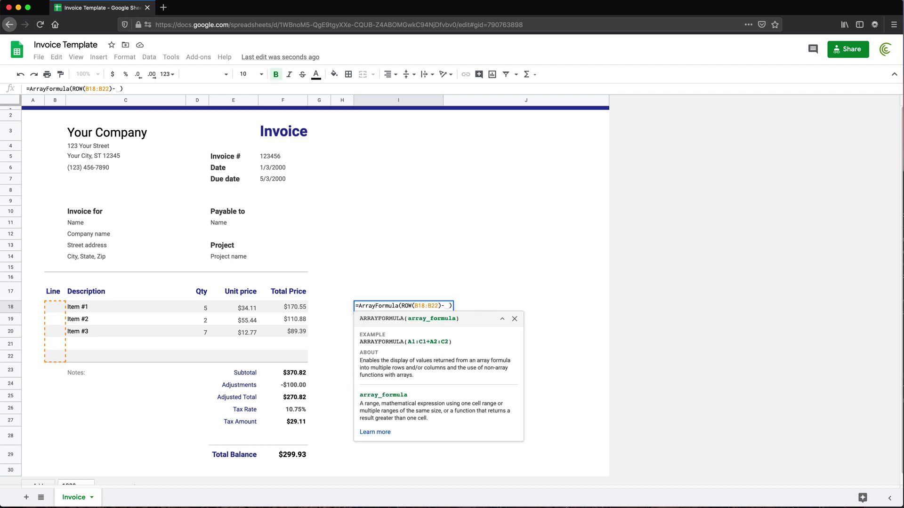
pyautogui.write('17')
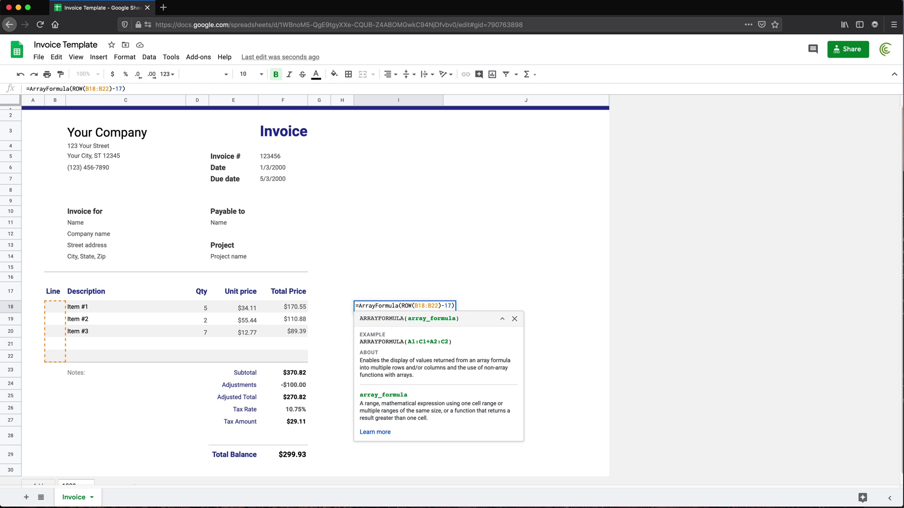
pyautogui.press('Return')
pyautogui.press('super+equal')
pyautogui.press('super+equal')
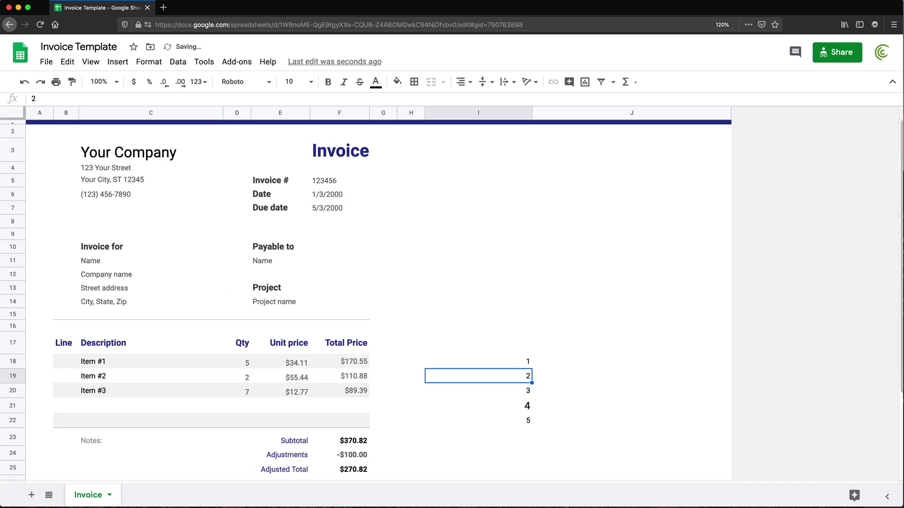
pyautogui.doubleClick(499, 365)
pyautogui.press('Return')
pyautogui.doubleClick(509, 367)
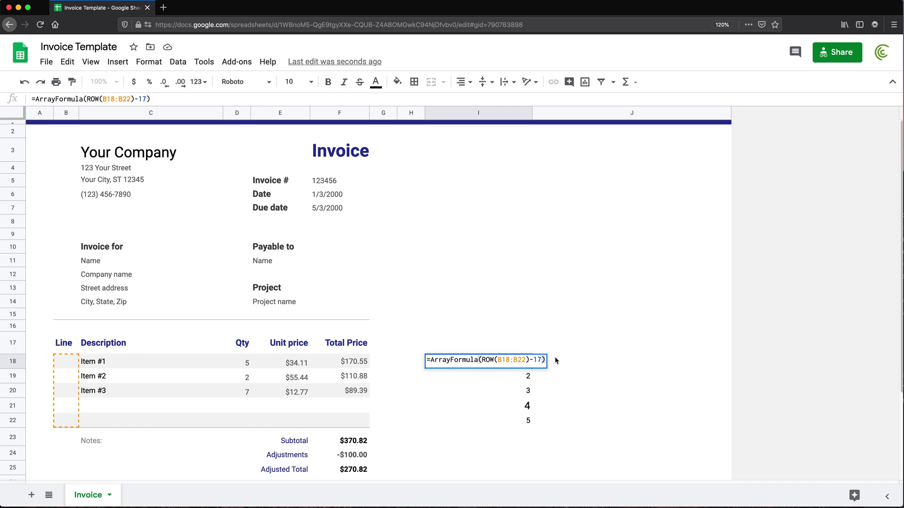
# Replace the fixed 17 with ROW(B17), giving ArrayFormula(ROW(B18:B22)-ROW(B17)).
pyautogui.doubleClick(536, 360)
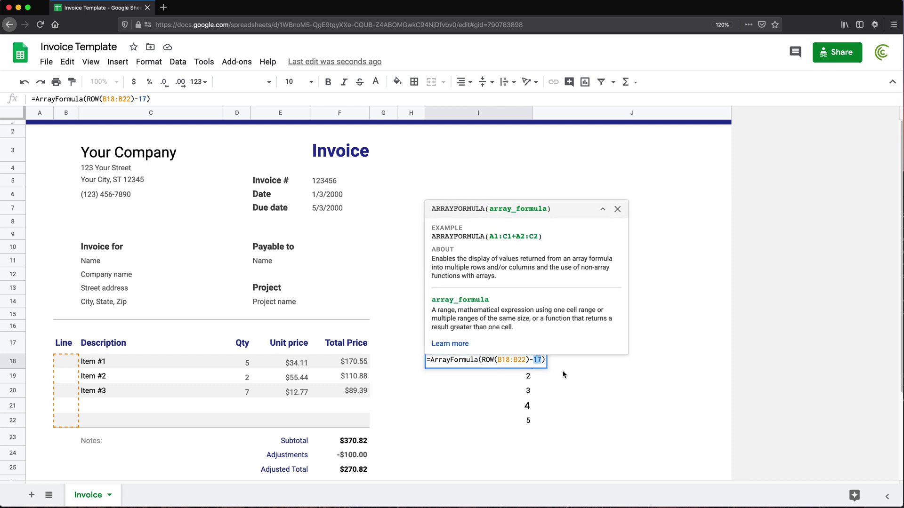
pyautogui.write('ROW(')
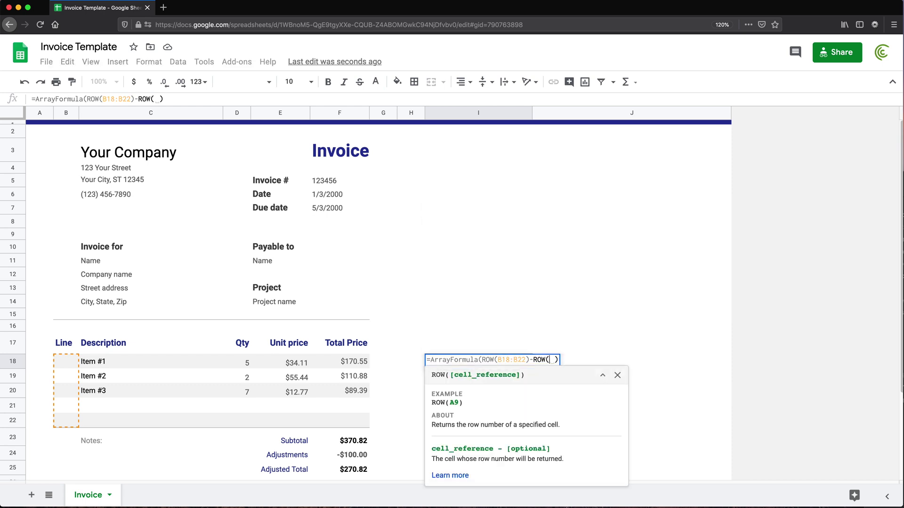
pyautogui.click(66, 343)
pyautogui.write(')')
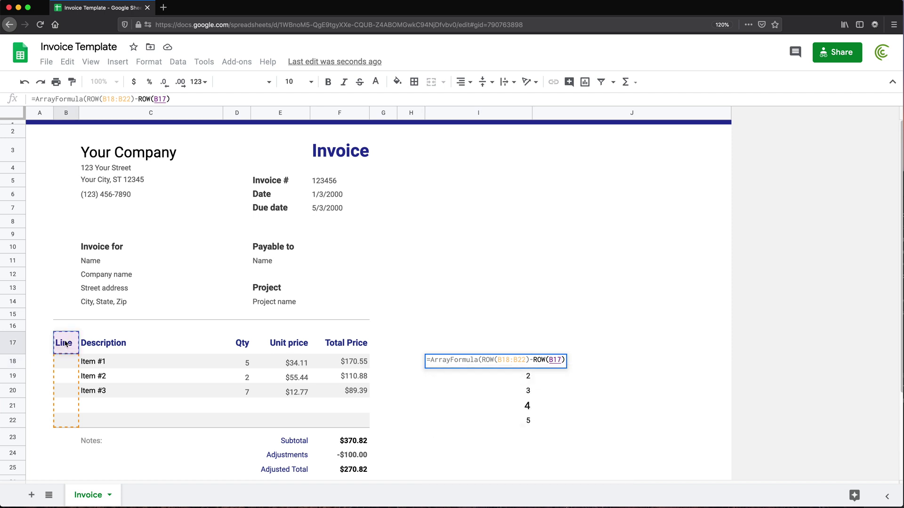
pyautogui.write(')')
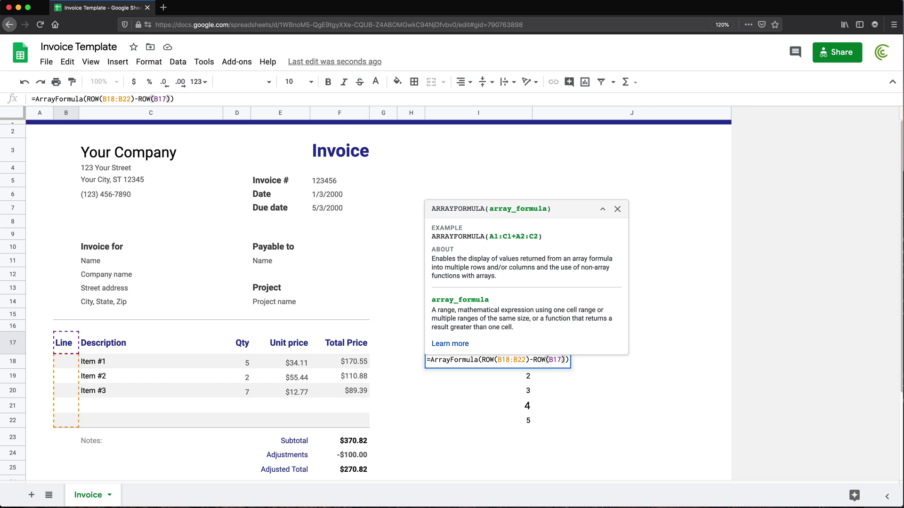
pyautogui.press('Return')
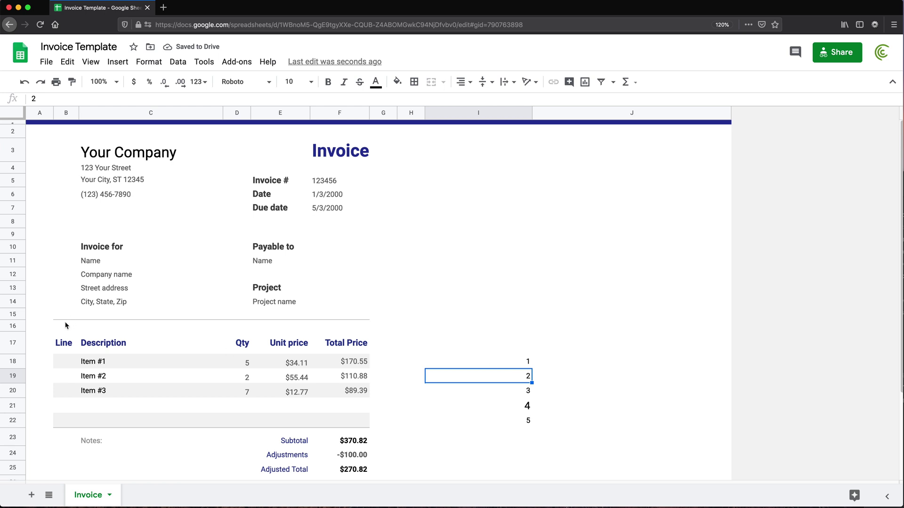
pyautogui.click(60, 346)
pyautogui.doubleClick(521, 362)
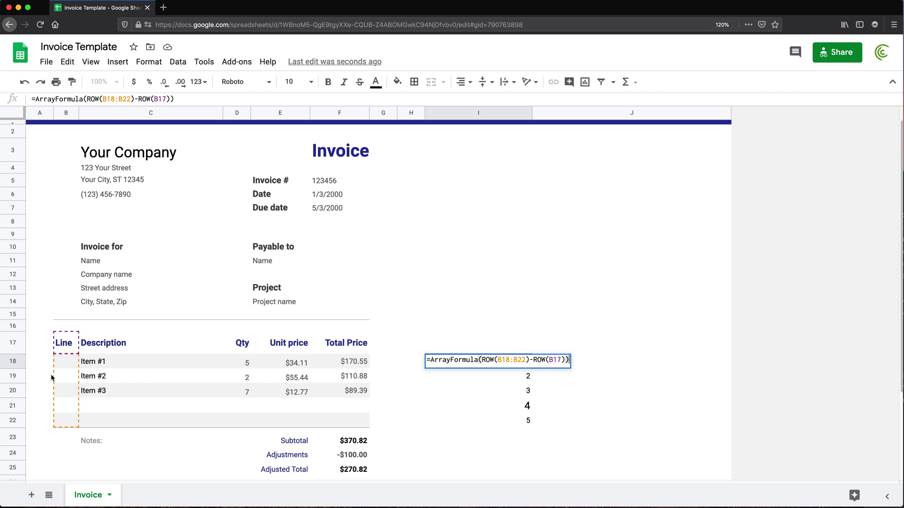
# Replace the B18 start reference with OFFSET(B17,1,0) in the I18 formula.
pyautogui.click(503, 359)
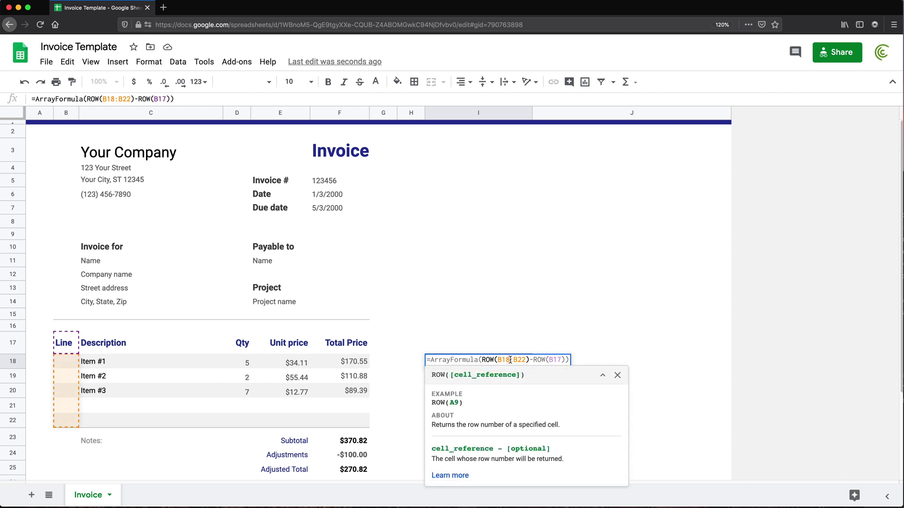
pyautogui.doubleClick(504, 360)
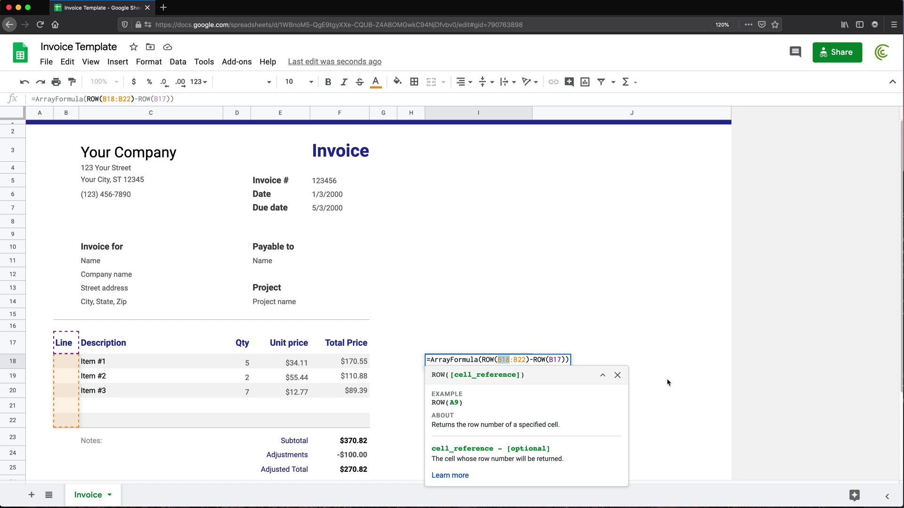
pyautogui.write('OFFSET')
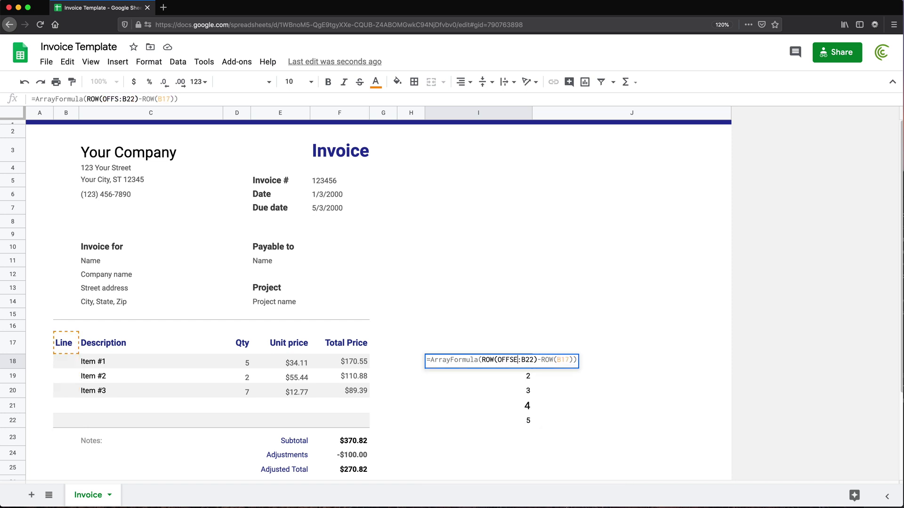
pyautogui.write('()')
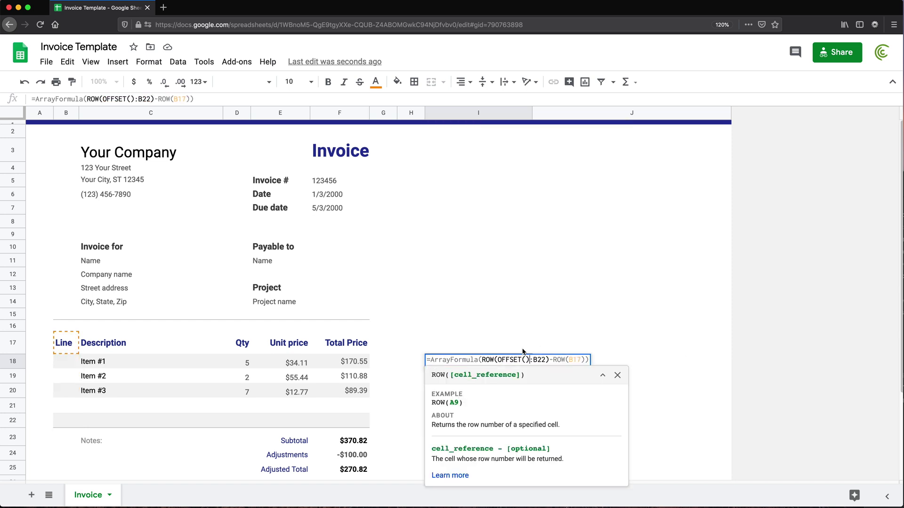
pyautogui.press('Left')
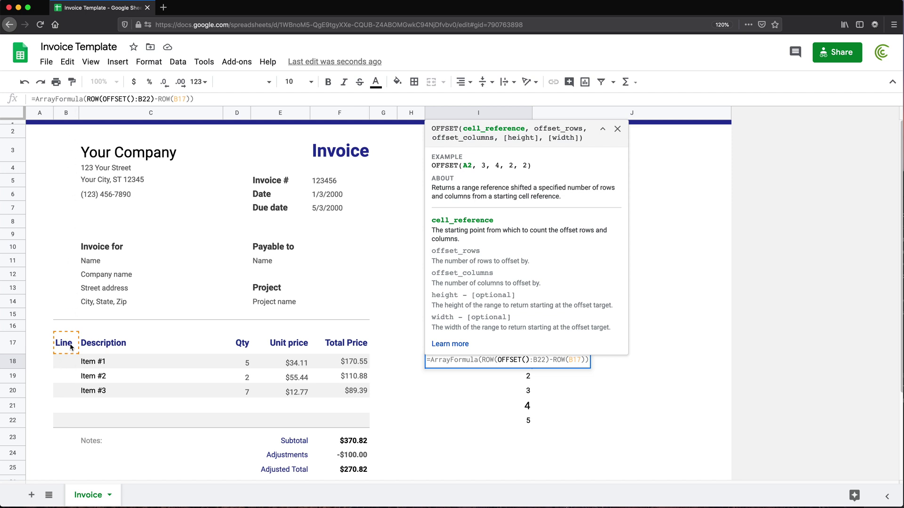
pyautogui.write('B17')
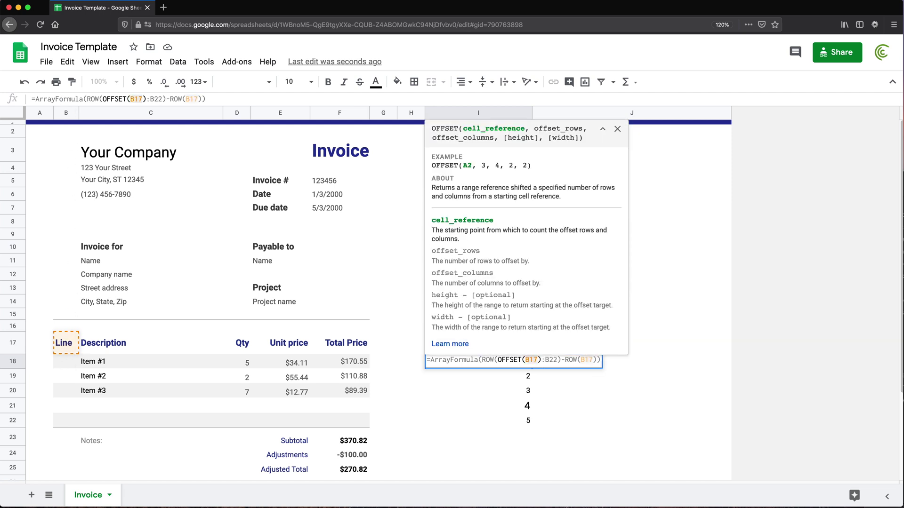
pyautogui.write(', 1,')
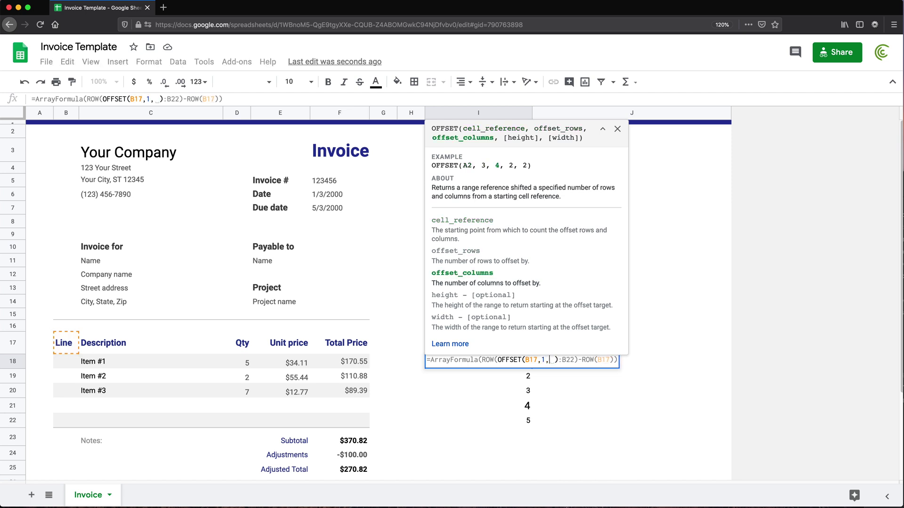
pyautogui.write('0')
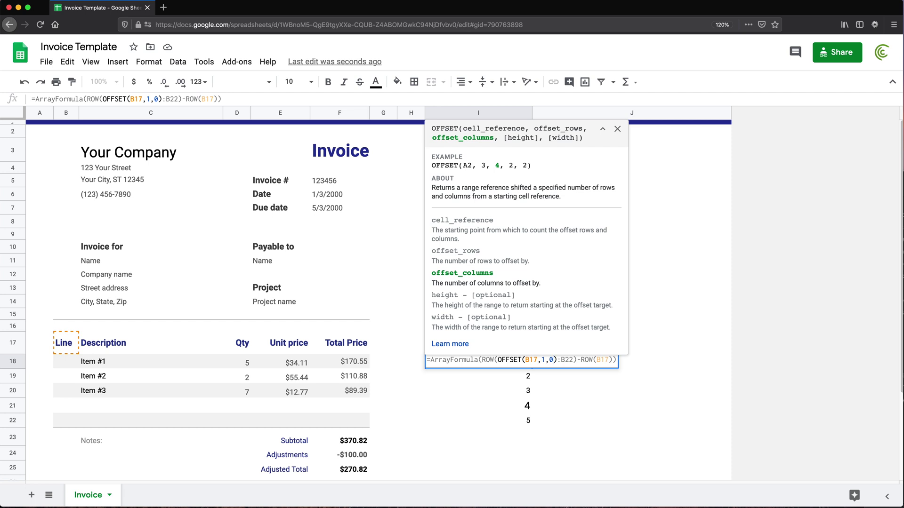
pyautogui.press('Return')
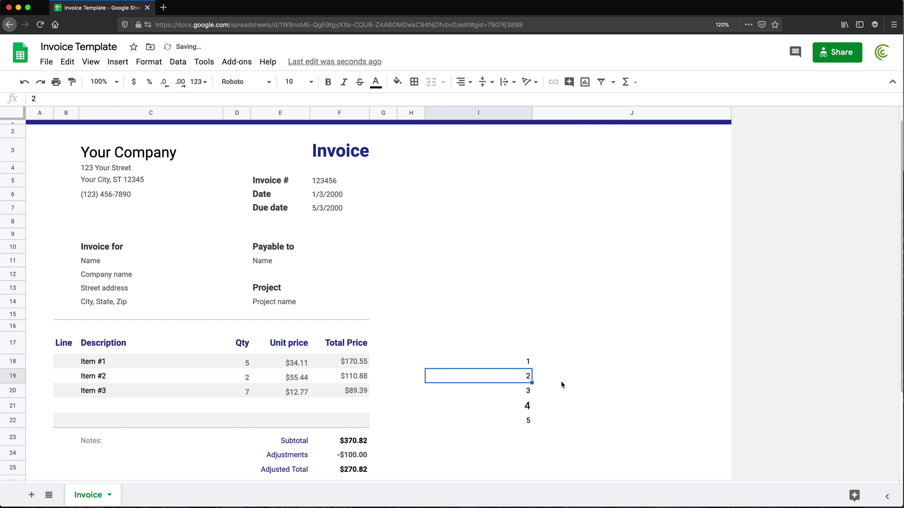
# Replace the B22 end reference with OFFSET(B23,-1,0) and reopen the formula.
pyautogui.doubleClick(515, 363)
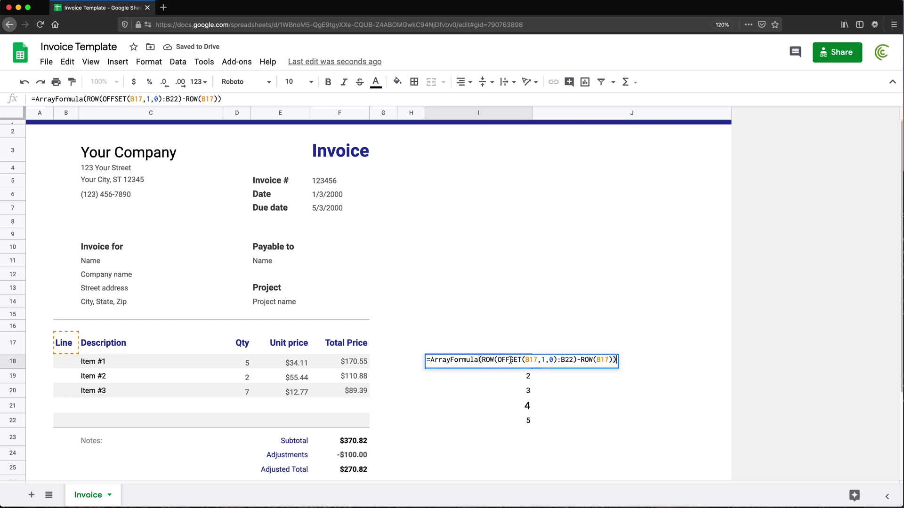
pyautogui.click(571, 360)
pyautogui.doubleClick(568, 360)
pyautogui.write('OFFSET()')
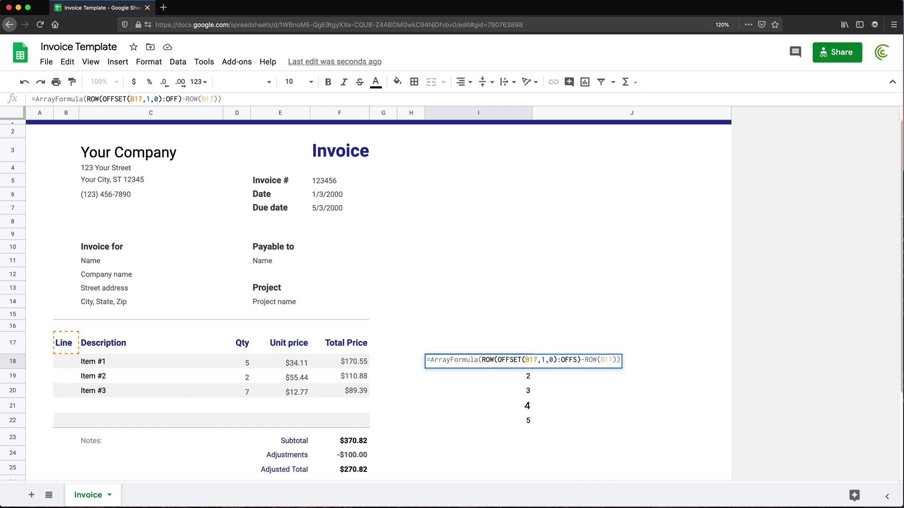
pyautogui.press('Left')
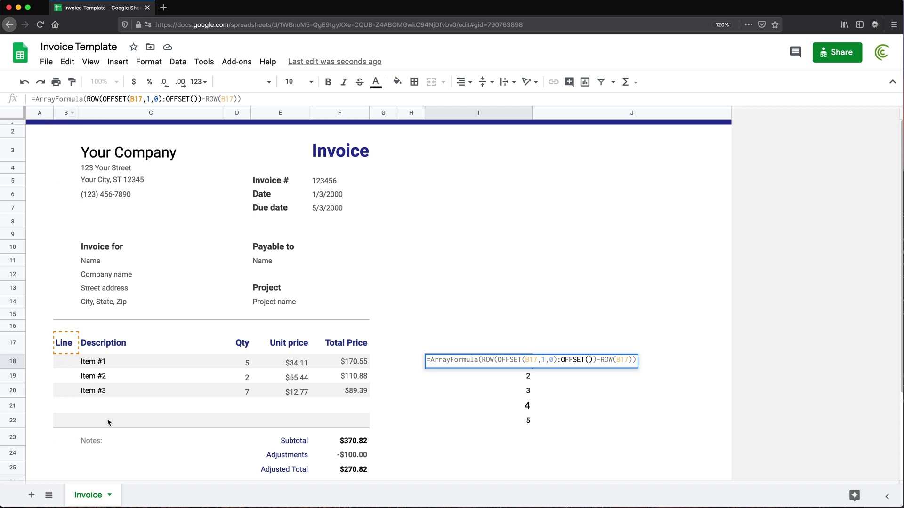
pyautogui.click(68, 437)
pyautogui.write(',-1')
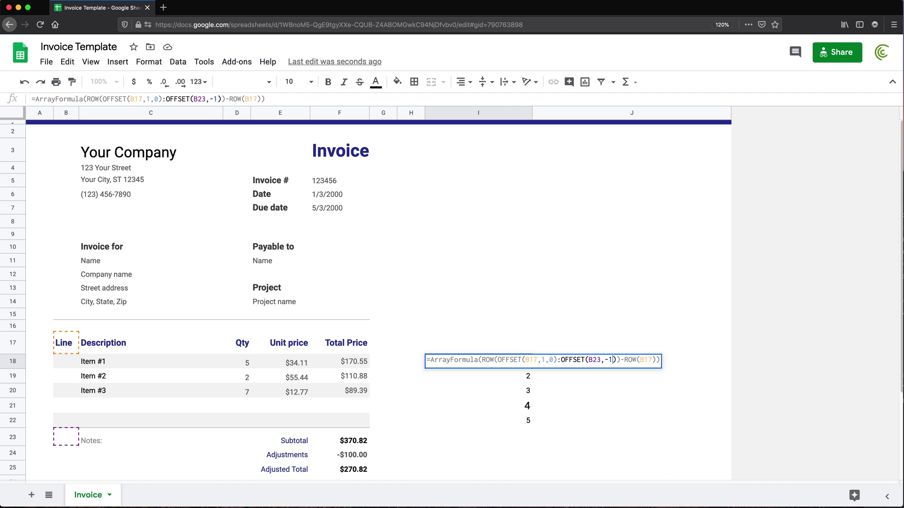
pyautogui.write(',0')
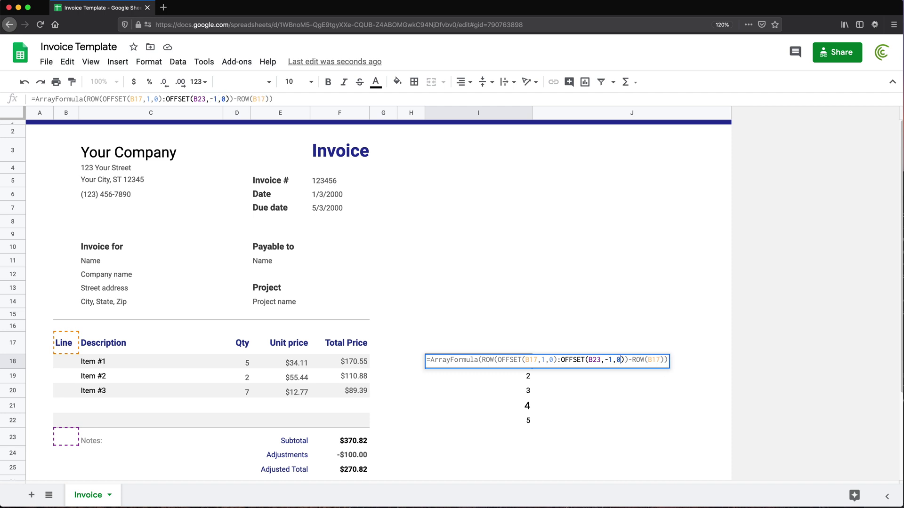
pyautogui.press('Return')
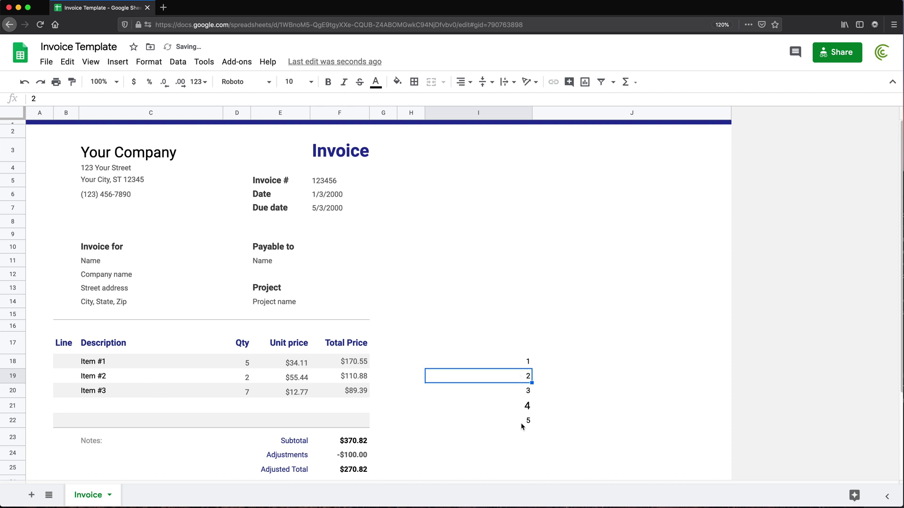
pyautogui.doubleClick(504, 367)
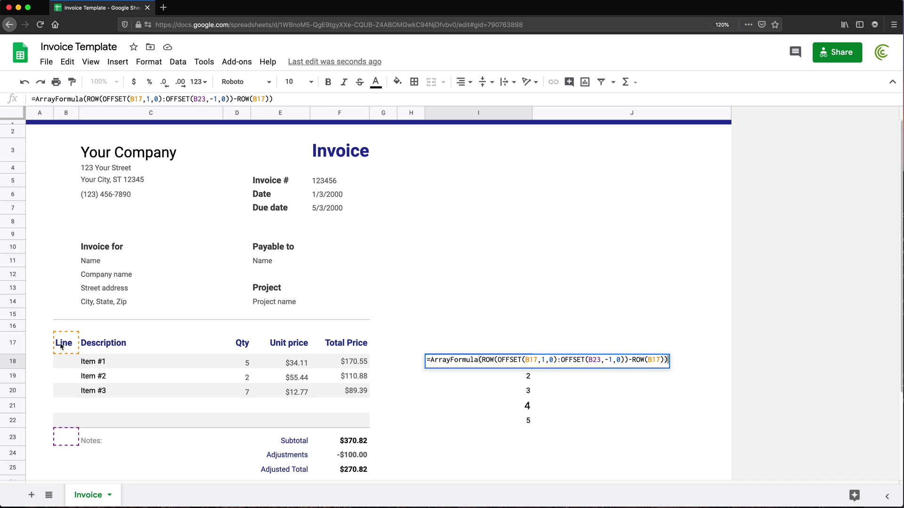
# Wrap the ROW expression in I18 as {"Line"; …} inside ArrayFormula.
pyautogui.click(482, 359)
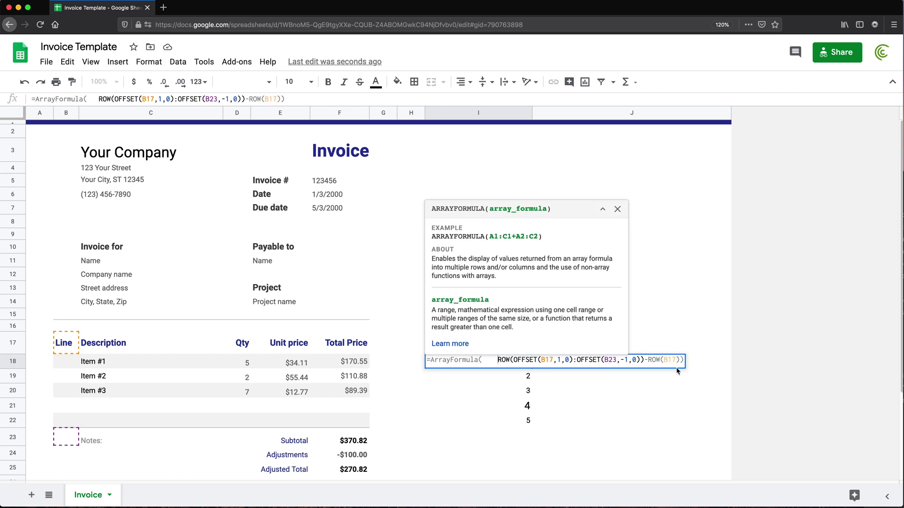
pyautogui.click(680, 361)
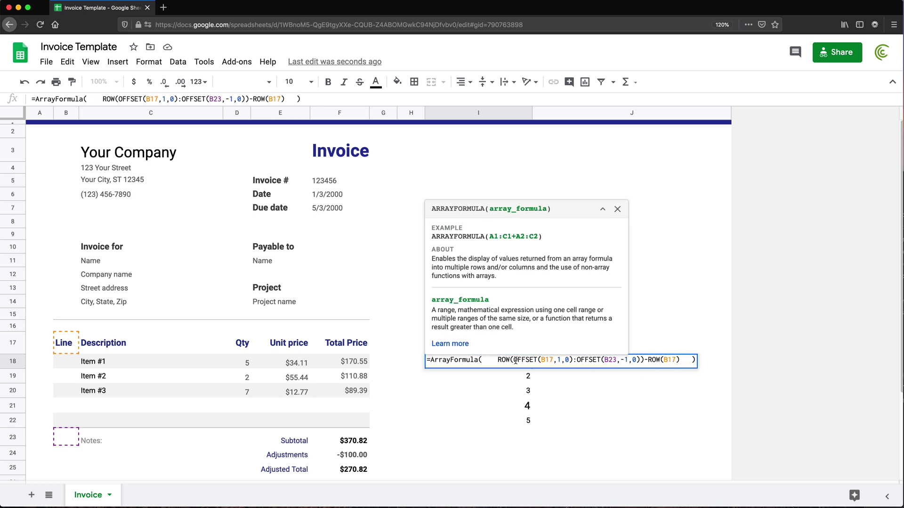
pyautogui.press('BackSpace')
pyautogui.press('BackSpace')
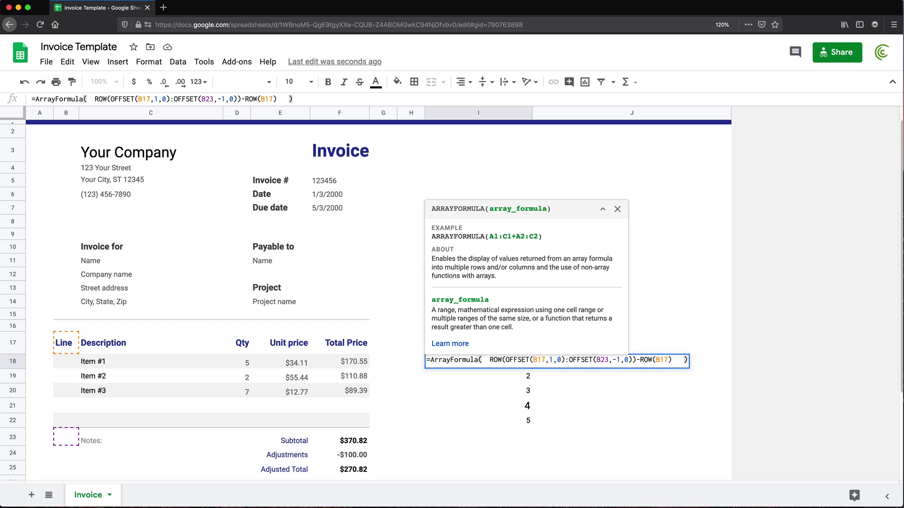
pyautogui.write('{')
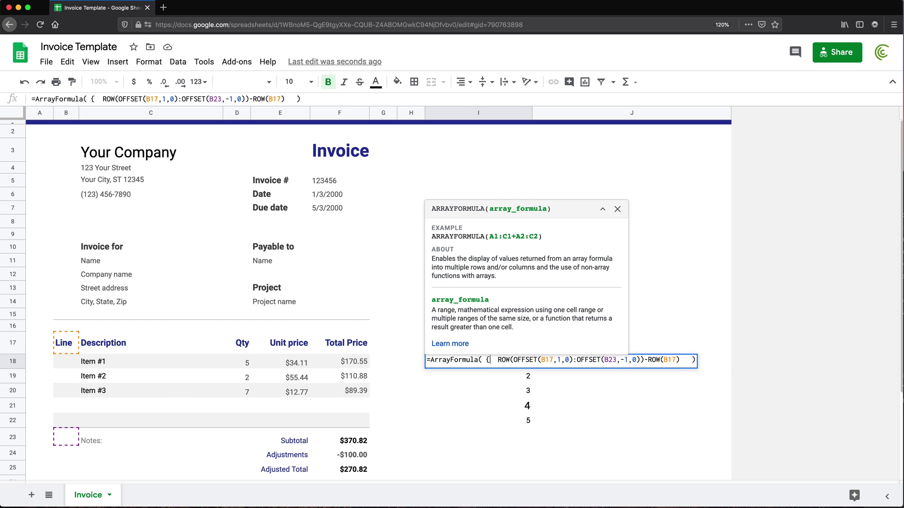
pyautogui.click(691, 360)
pyautogui.write('}')
pyautogui.moveTo(494, 361); pyautogui.dragTo(681, 360)
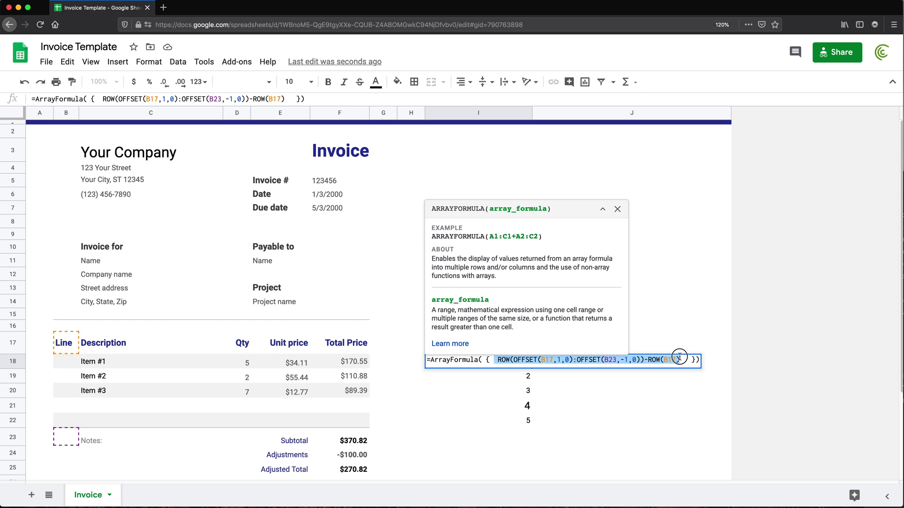
pyautogui.click(499, 361)
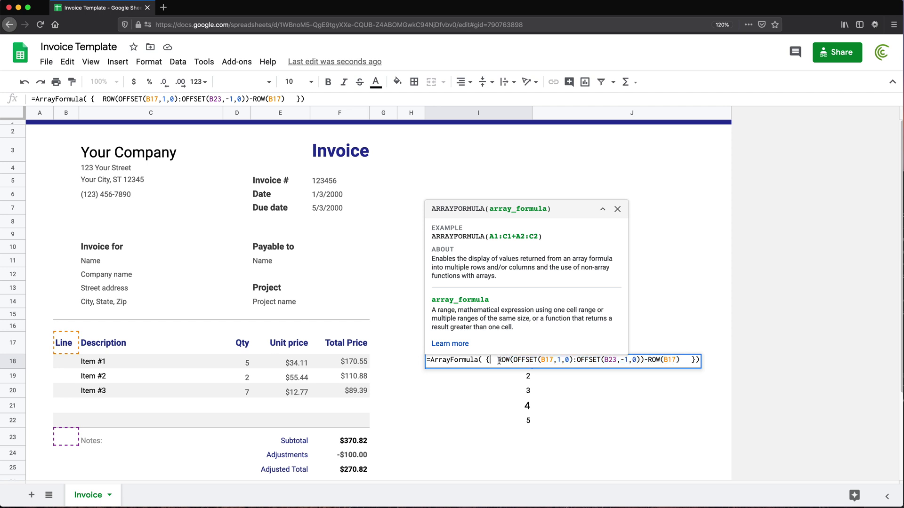
pyautogui.write('"Line"')
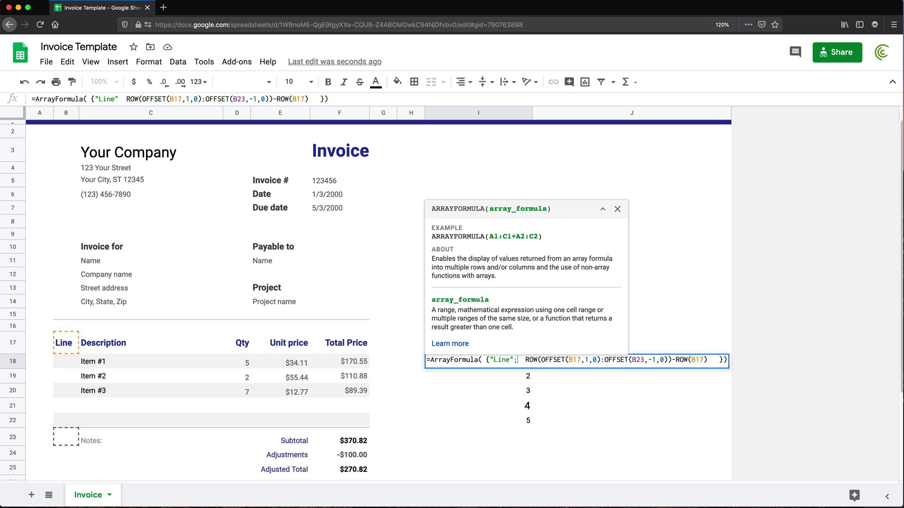
pyautogui.write(';')
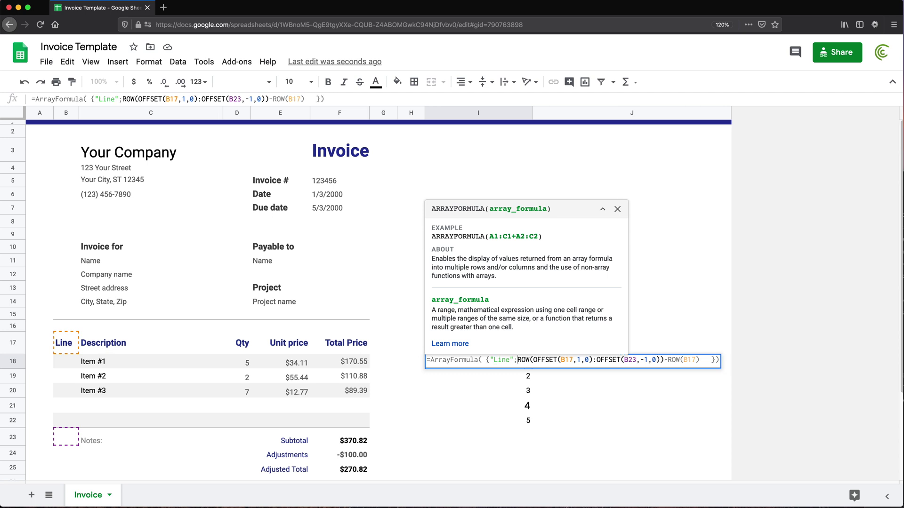
pyautogui.press('Return')
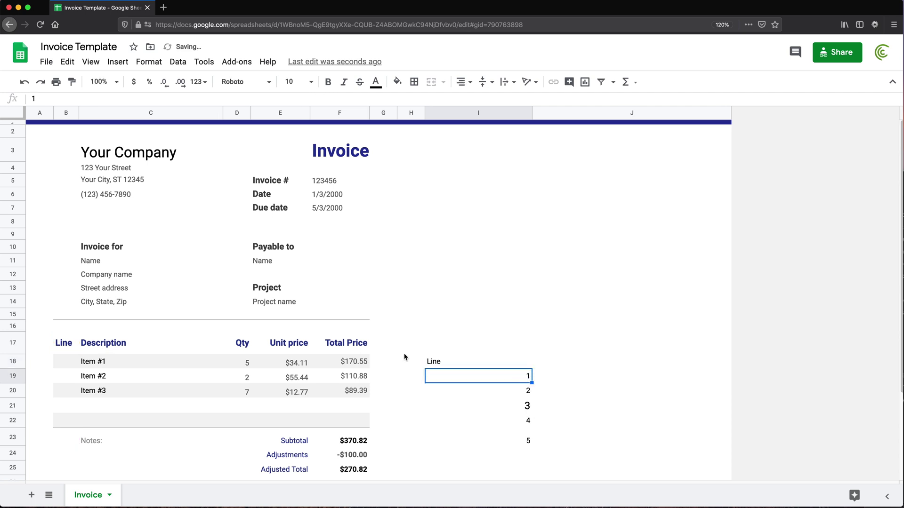
# Verify column I reads Line then 1–5, and select the whole I18 formula text.
pyautogui.click(486, 366)
pyautogui.click(499, 382)
pyautogui.click(503, 395)
pyautogui.click(505, 421)
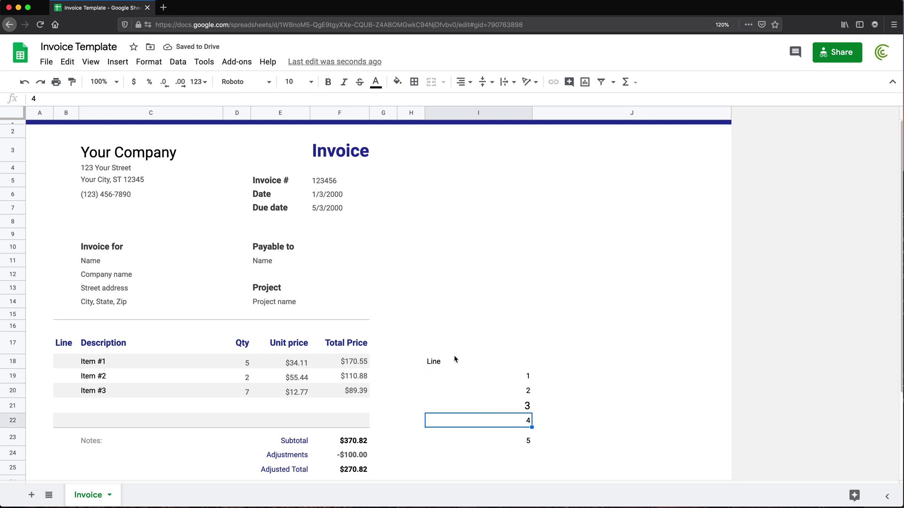
pyautogui.click(442, 364)
pyautogui.click(445, 343)
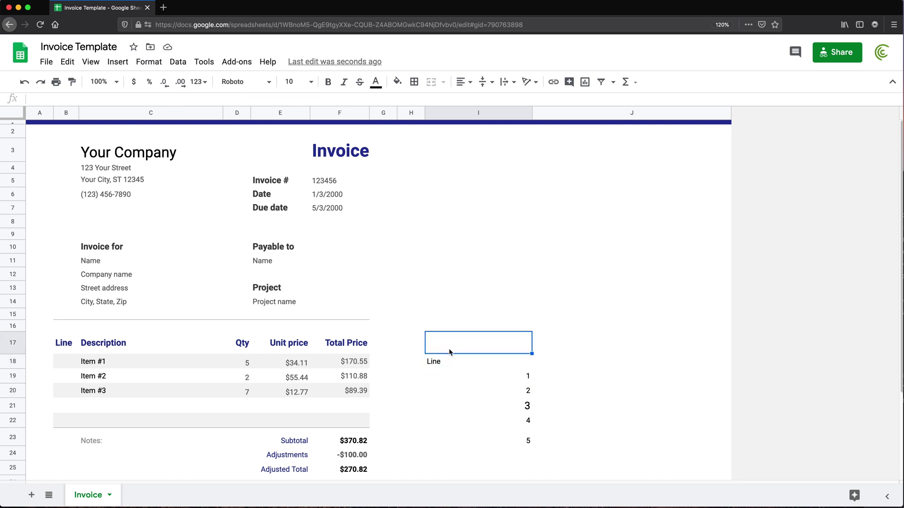
pyautogui.click(451, 364)
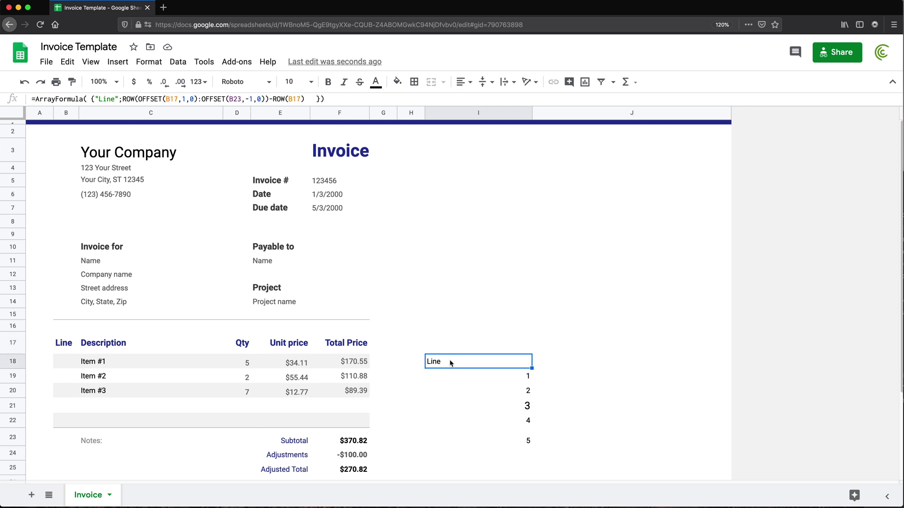
pyautogui.doubleClick(451, 364)
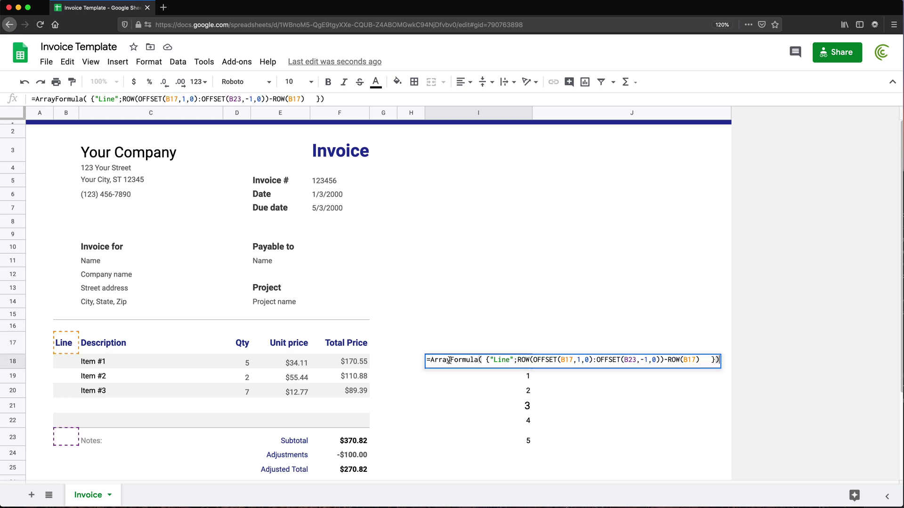
pyautogui.click(443, 360)
pyautogui.moveTo(443, 359); pyautogui.dragTo(754, 366)
pyautogui.press('super+c')
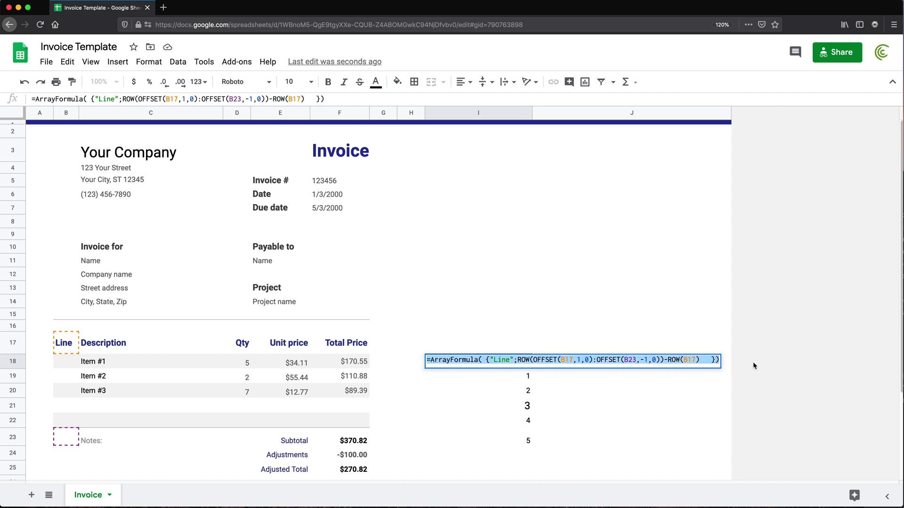
# Cut the ArrayFormula out of I18 and paste it into B17, replacing the word 'Line'.
pyautogui.press('BackSpace')
pyautogui.press('Return')
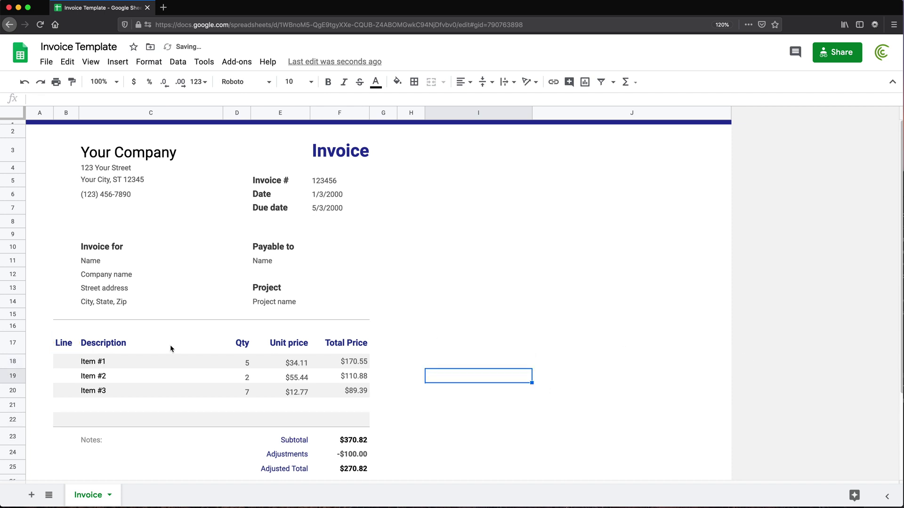
pyautogui.click(62, 342)
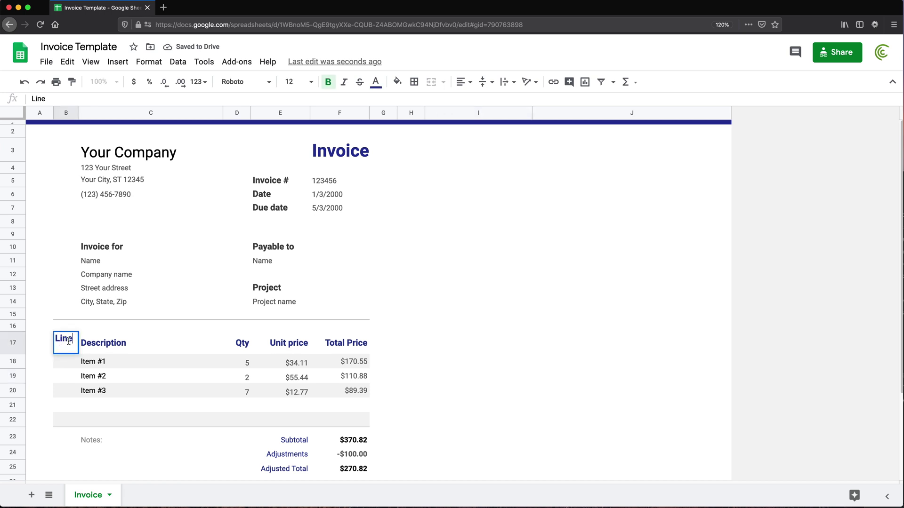
pyautogui.doubleClick(67, 341)
pyautogui.press('BackSpace')
pyautogui.press('super+v')
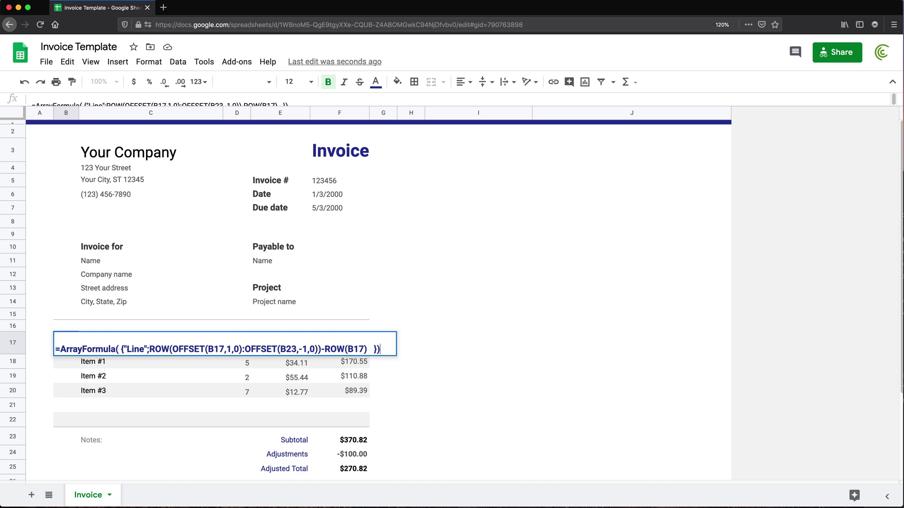
pyautogui.press('Return')
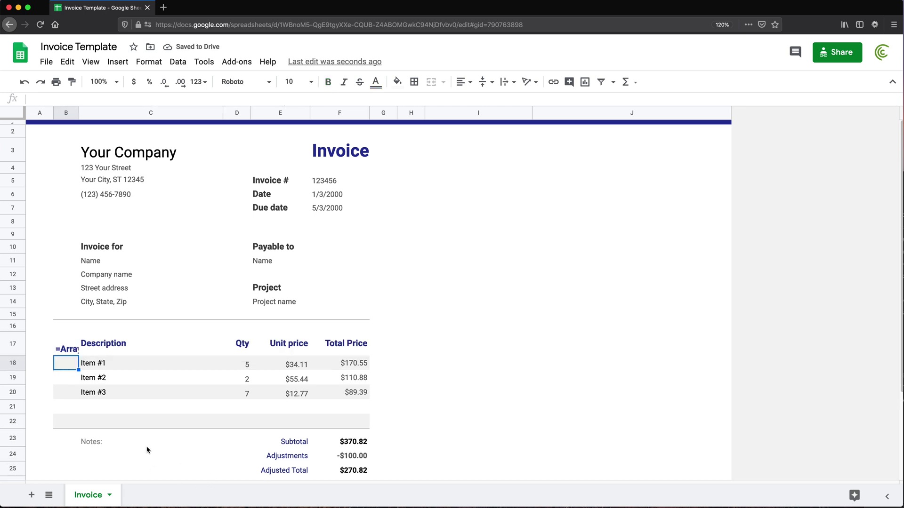
# Review the B17 formula and check the Line numbers 1 through 5 down to B22.
pyautogui.doubleClick(66, 348)
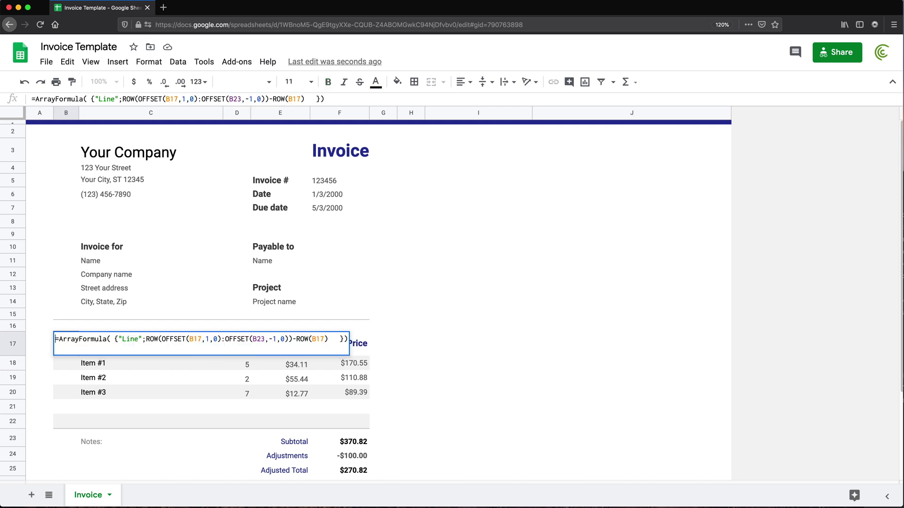
pyautogui.press('Return')
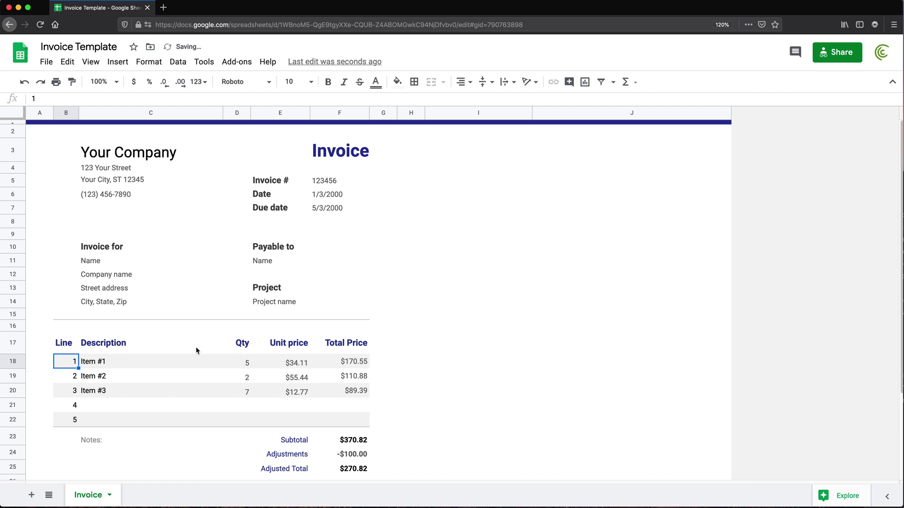
pyautogui.click(62, 344)
pyautogui.press('Down')
pyautogui.press('Down')
pyautogui.press('Down')
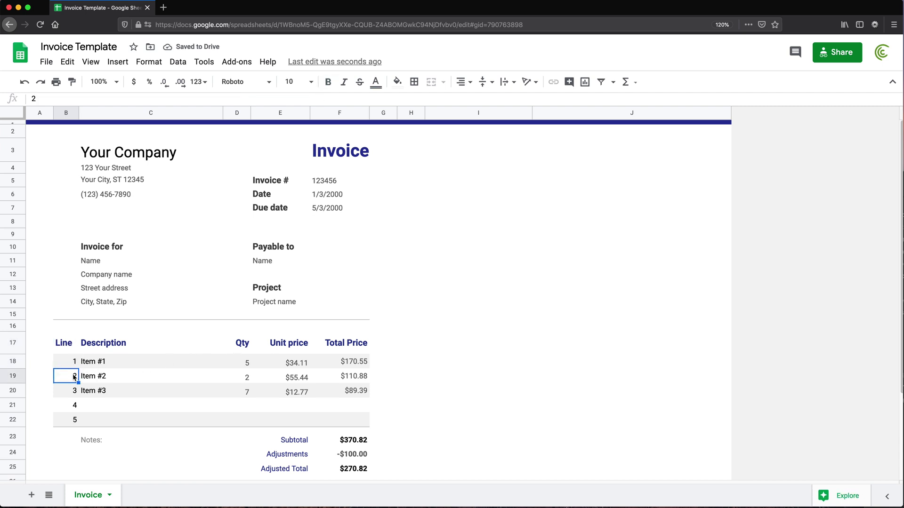
pyautogui.click(68, 417)
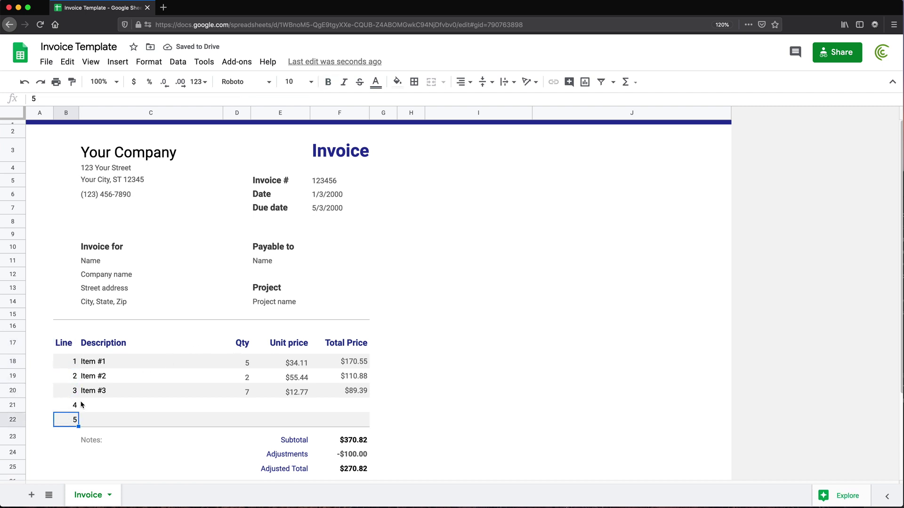
pyautogui.click(58, 347)
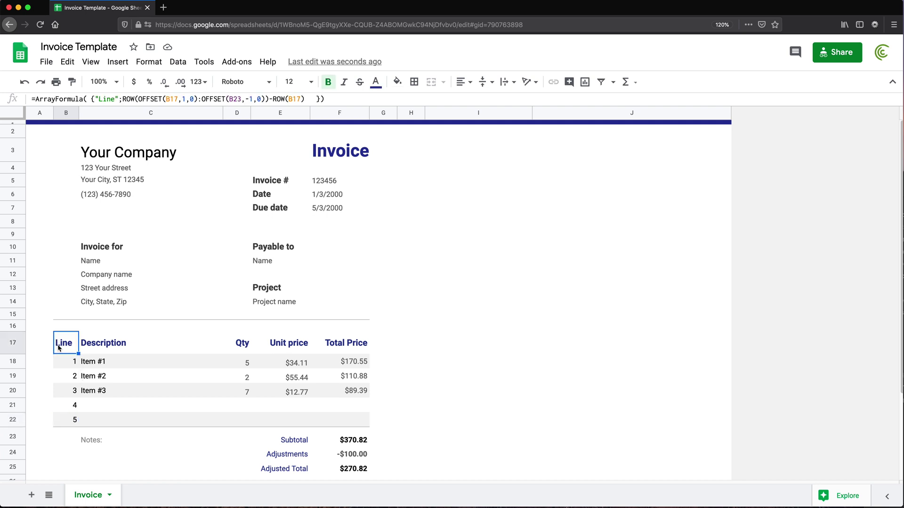
pyautogui.click(253, 393)
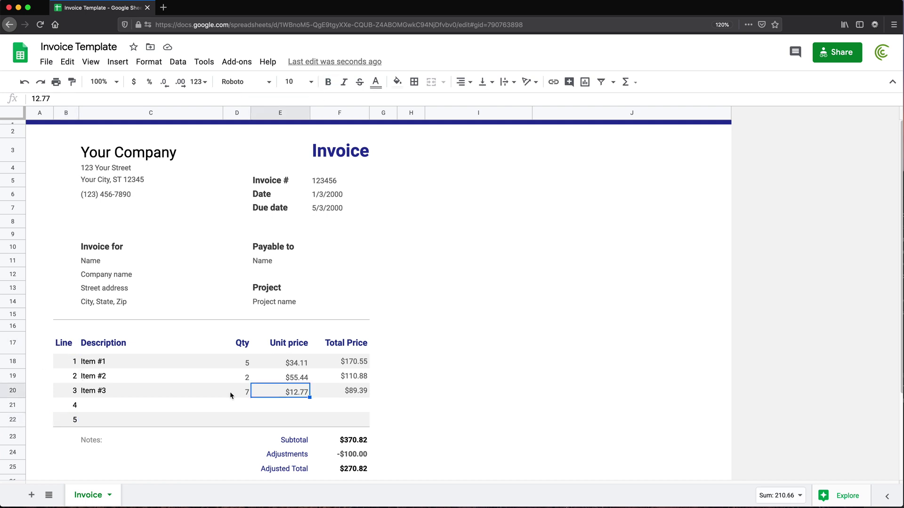
# Insert a blank row above Item #1 and give it Qty 2 and unit price 33.
pyautogui.rightClick(20, 365)
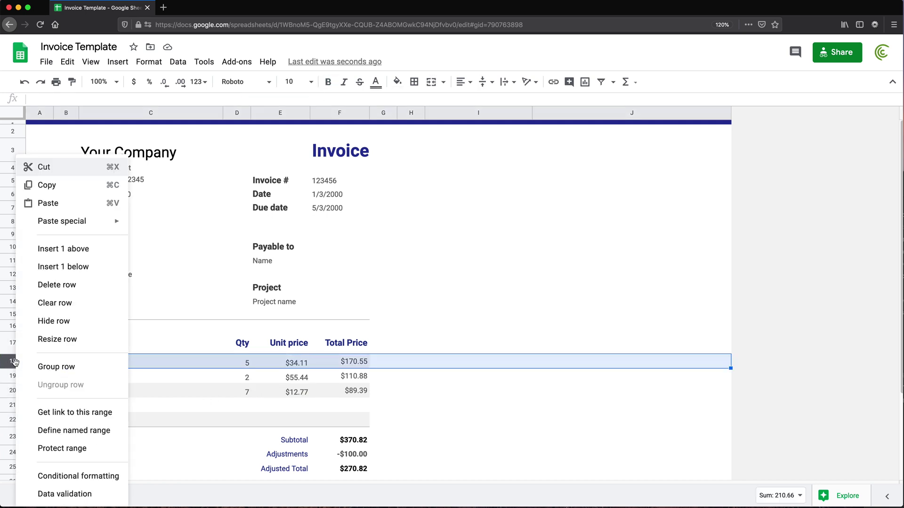
pyautogui.click(75, 249)
pyautogui.click(61, 366)
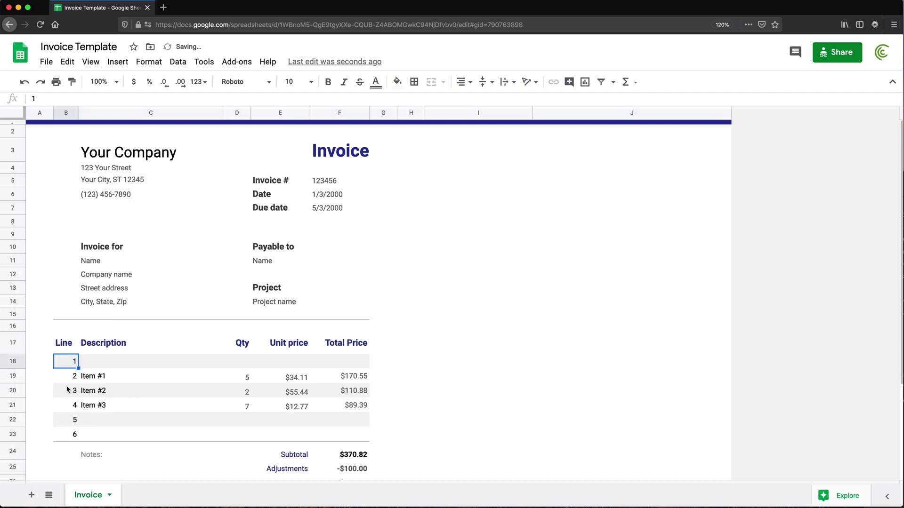
pyautogui.click(241, 366)
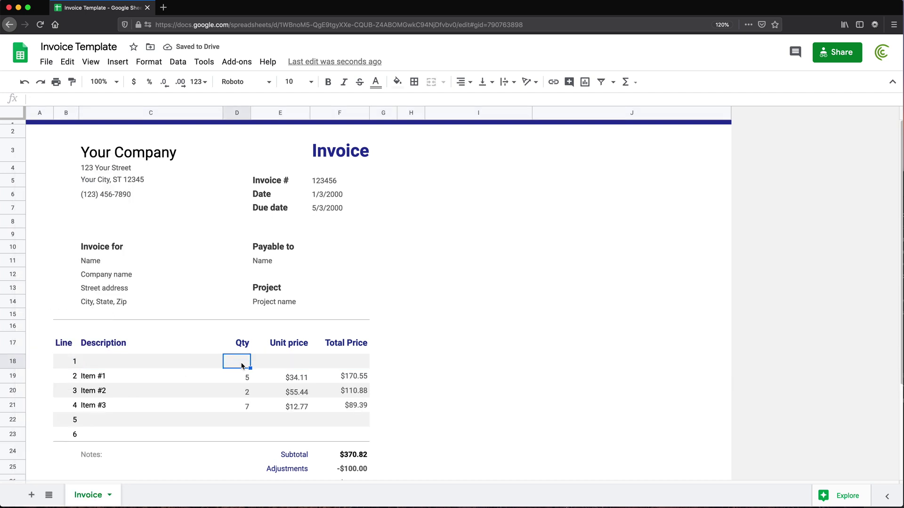
pyautogui.write('2')
pyautogui.press('Tab')
pyautogui.write('33')
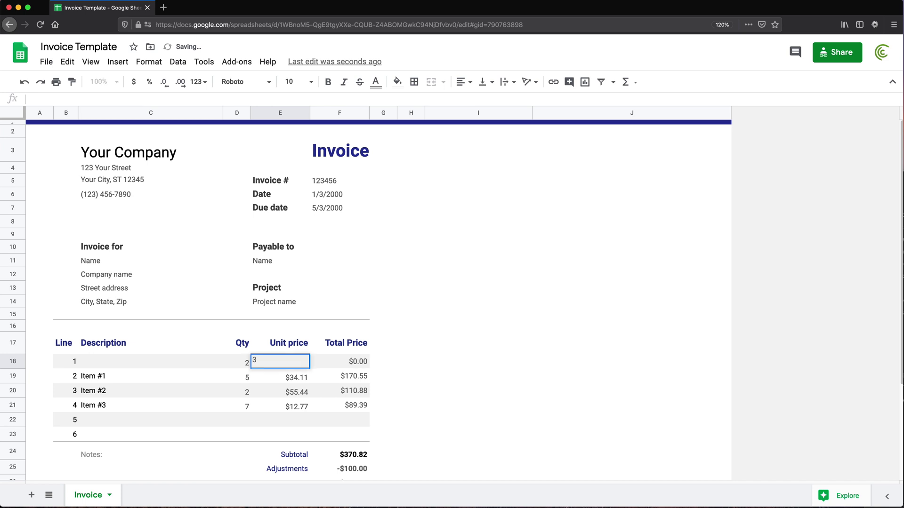
pyautogui.press('Return')
# Insert blank rows above row 20 and below row 24, then undo the extra insertions with Cmd+Z.
pyautogui.rightClick(20, 420)
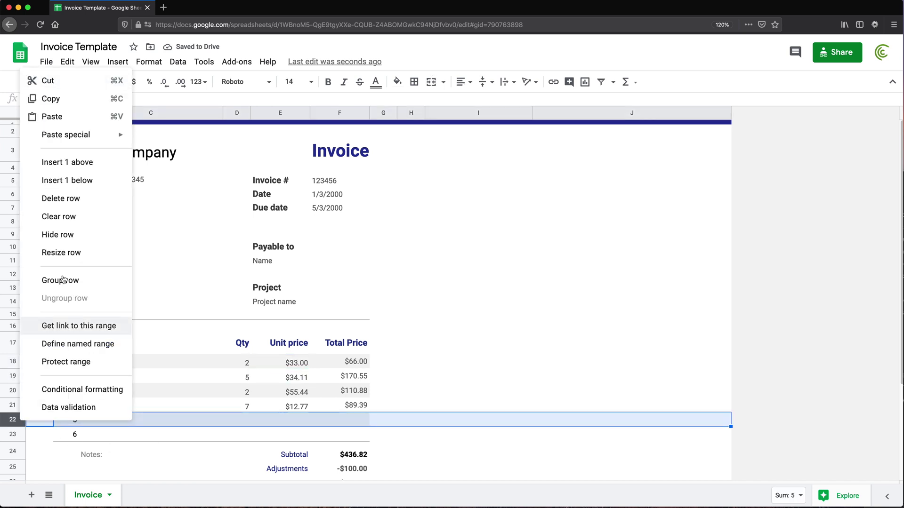
pyautogui.rightClick(12, 390)
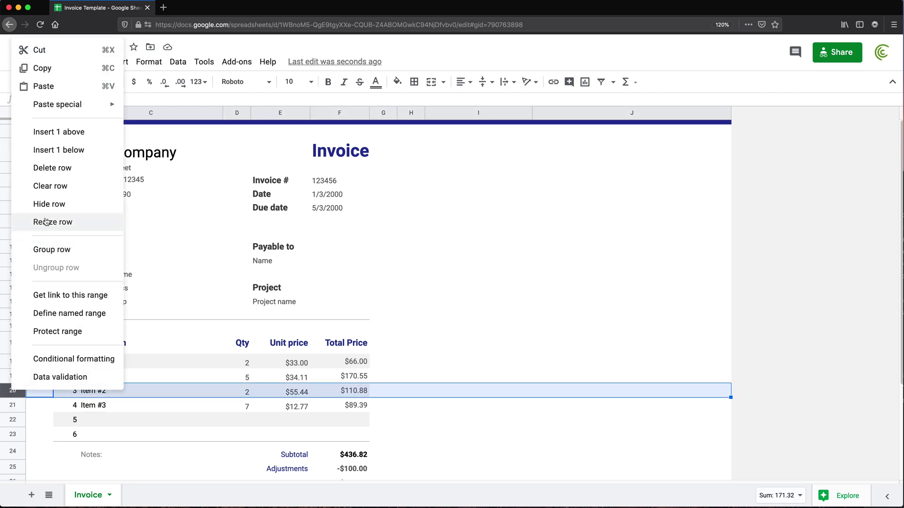
pyautogui.click(47, 132)
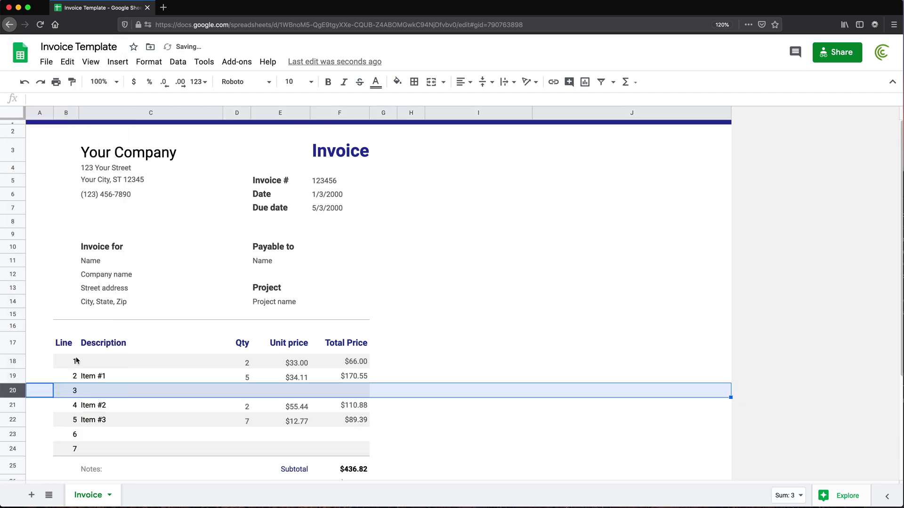
pyautogui.rightClick(18, 448)
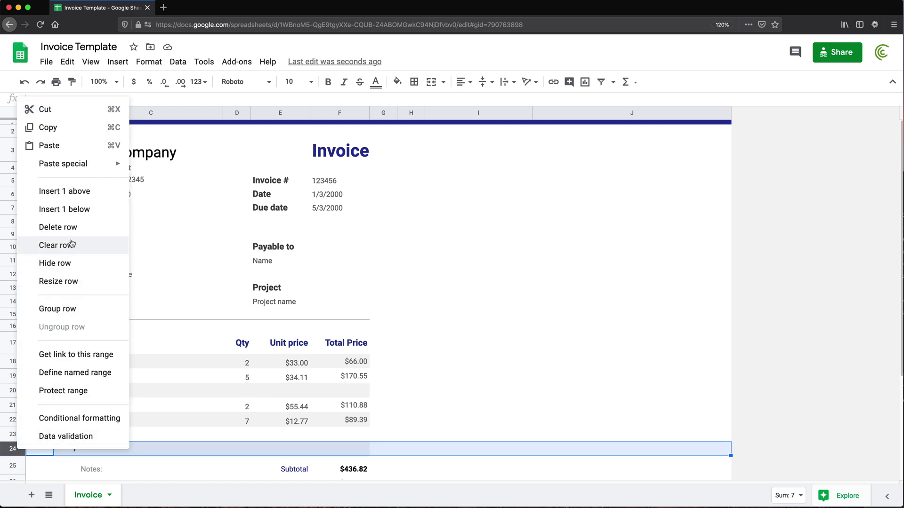
pyautogui.click(76, 209)
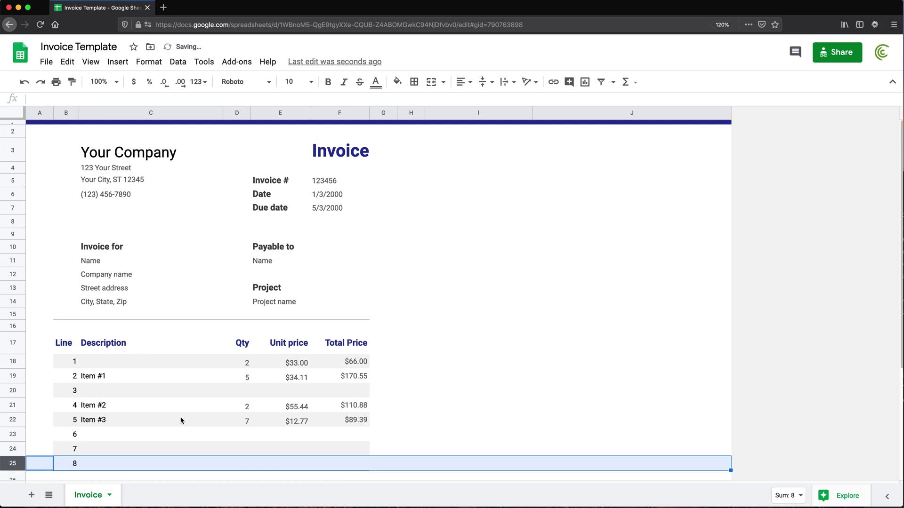
pyautogui.scroll(-2, 181, 422)
pyautogui.press('super+z')
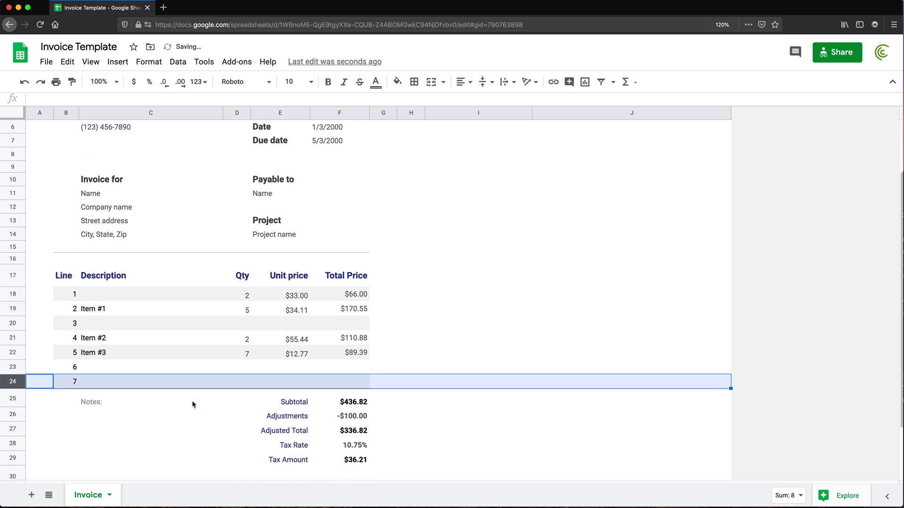
pyautogui.press('super+z')
pyautogui.press('super+z')
pyautogui.press('super+z')
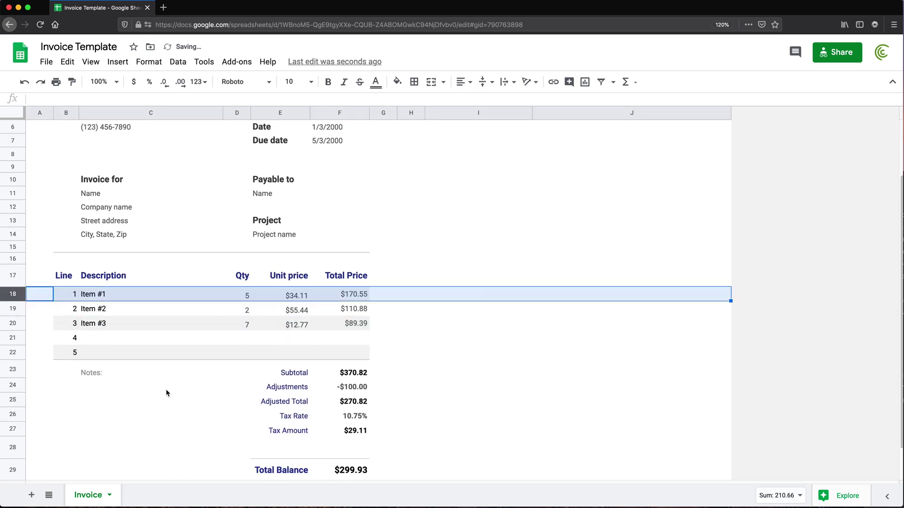
# Center-align the line numbers in B18:B22.
pyautogui.scroll(2, 141, 376)
pyautogui.click(71, 343)
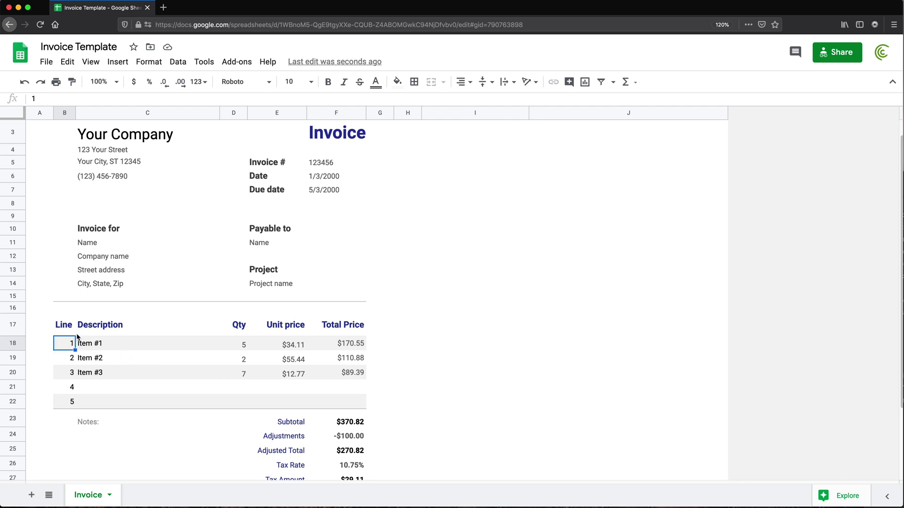
pyautogui.moveTo(73, 342); pyautogui.dragTo(72, 402)
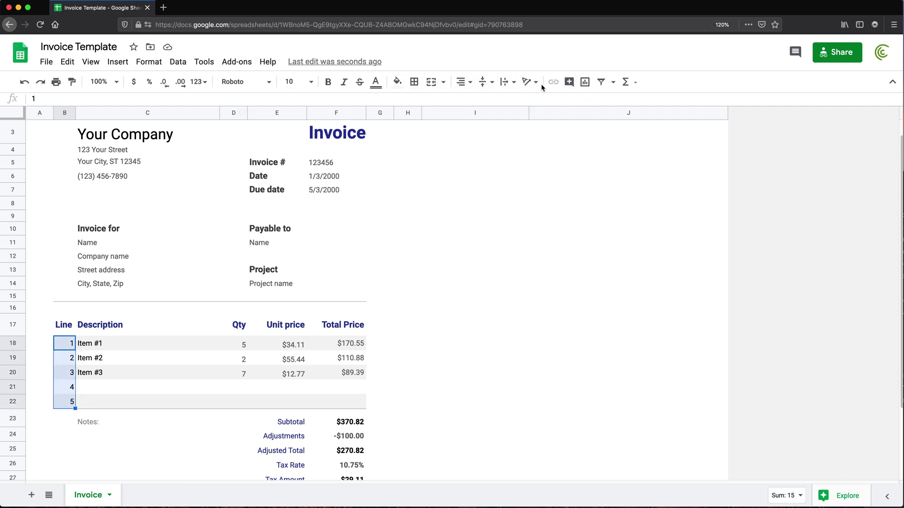
pyautogui.click(469, 83)
pyautogui.click(477, 109)
pyautogui.click(101, 361)
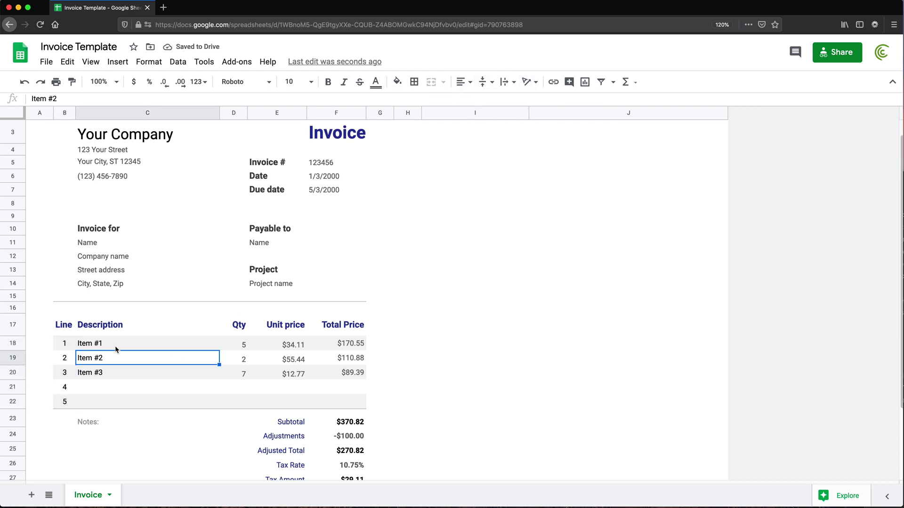
# Select the line numbers, the empty lines 4–5, and the Qty values D18:D20 to inspect the table.
pyautogui.moveTo(66, 346); pyautogui.dragTo(72, 404)
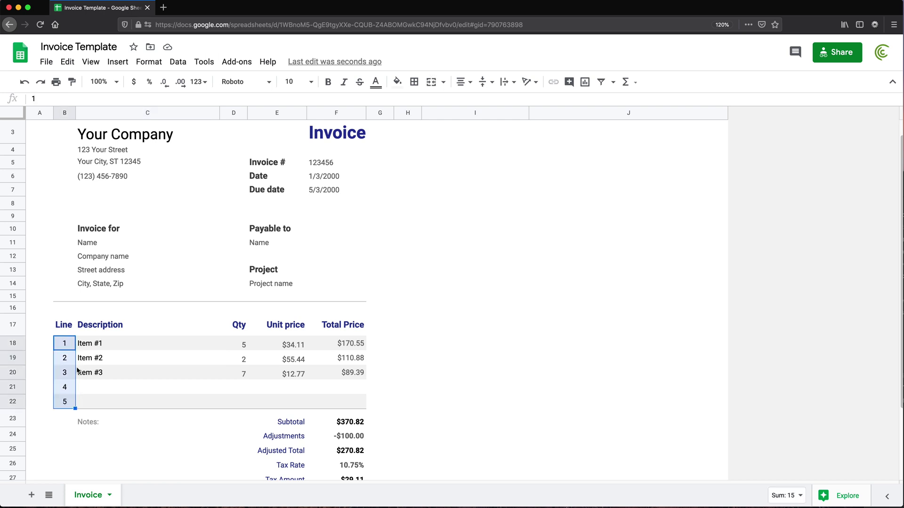
pyautogui.click(84, 344)
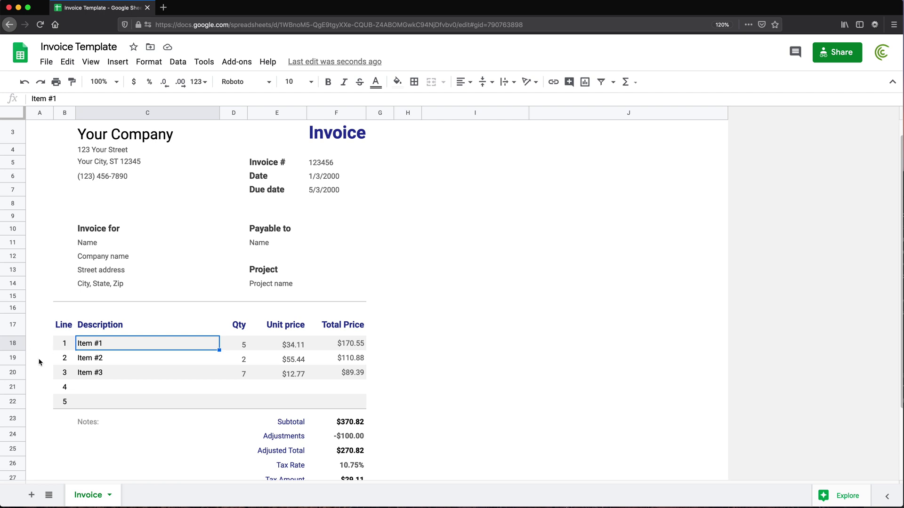
pyautogui.moveTo(67, 388); pyautogui.dragTo(65, 400)
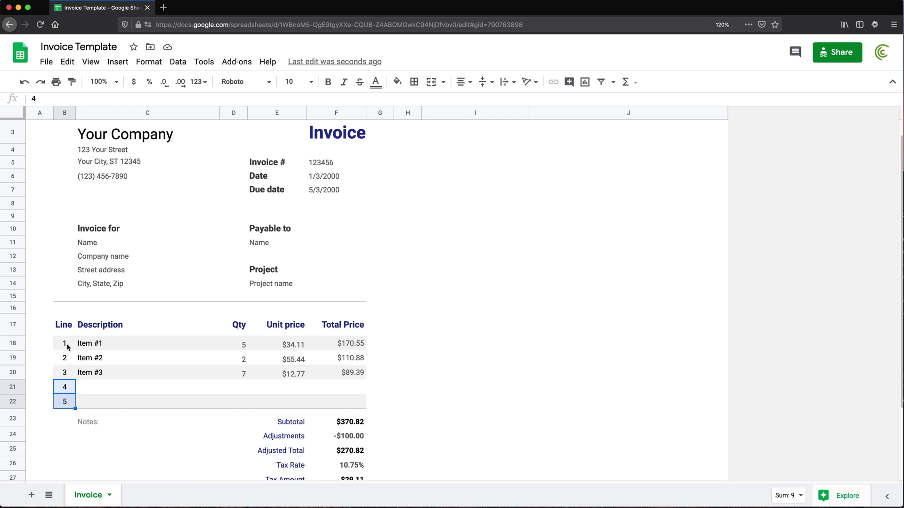
pyautogui.click(66, 374)
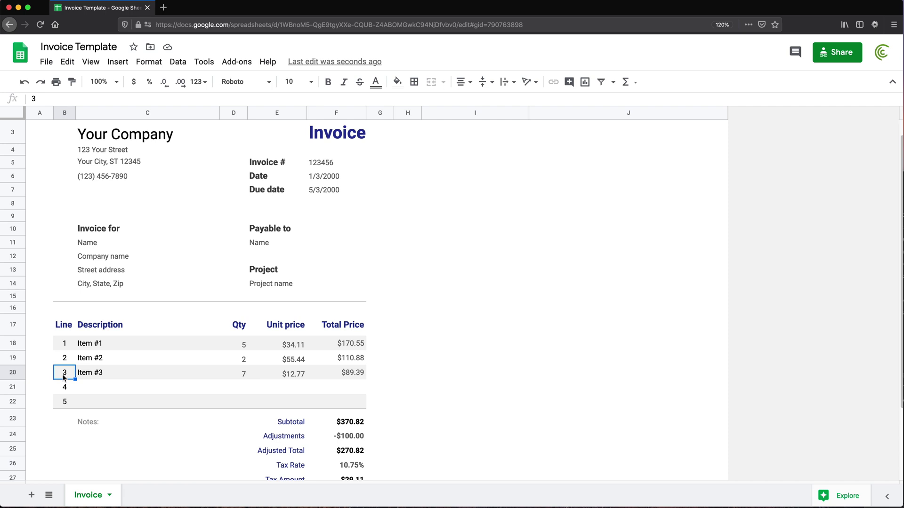
pyautogui.moveTo(252, 347); pyautogui.dragTo(222, 382)
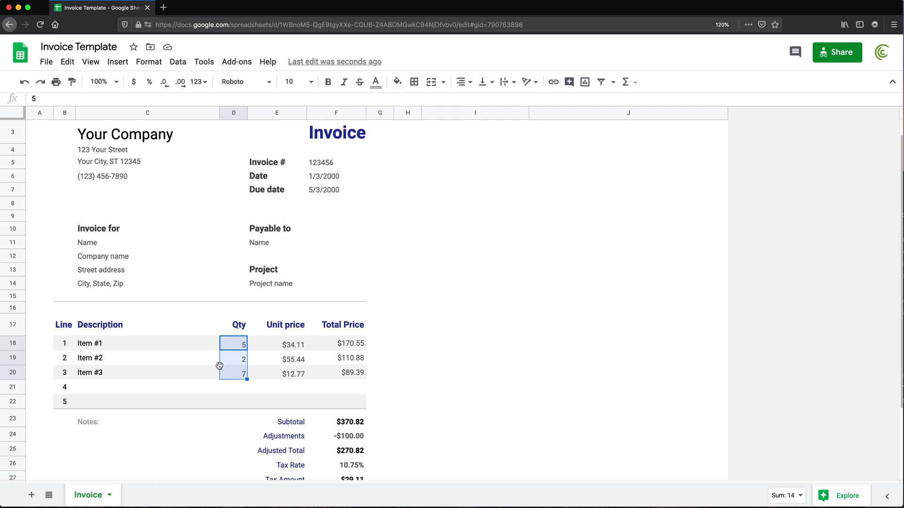
# Insert a blank row above Item #3 and check the renumbered lines in B18:B21.
pyautogui.rightClick(23, 370)
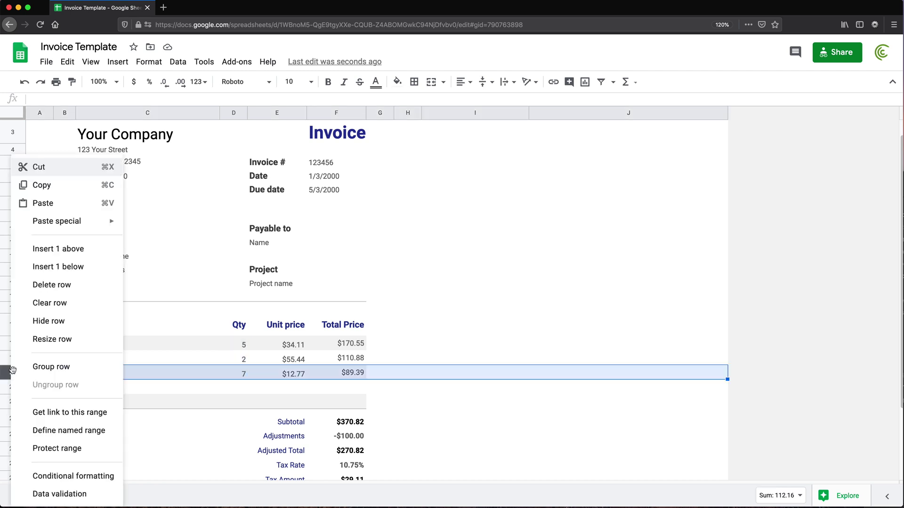
pyautogui.click(60, 257)
pyautogui.click(188, 418)
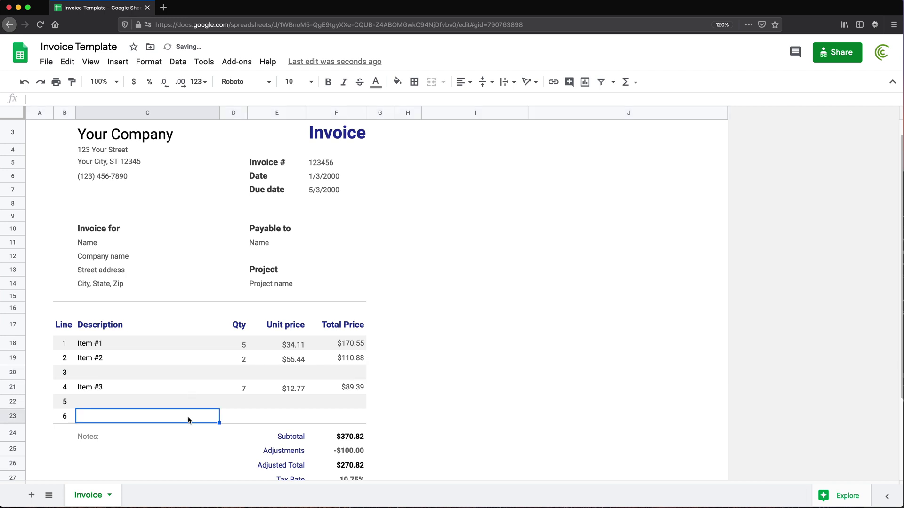
pyautogui.click(243, 375)
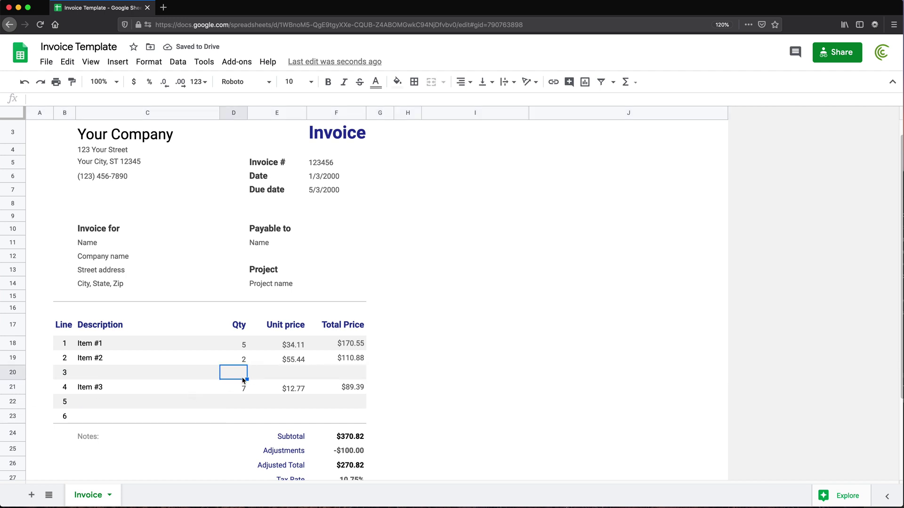
pyautogui.click(69, 373)
pyautogui.click(66, 342)
pyautogui.click(66, 357)
pyautogui.click(66, 389)
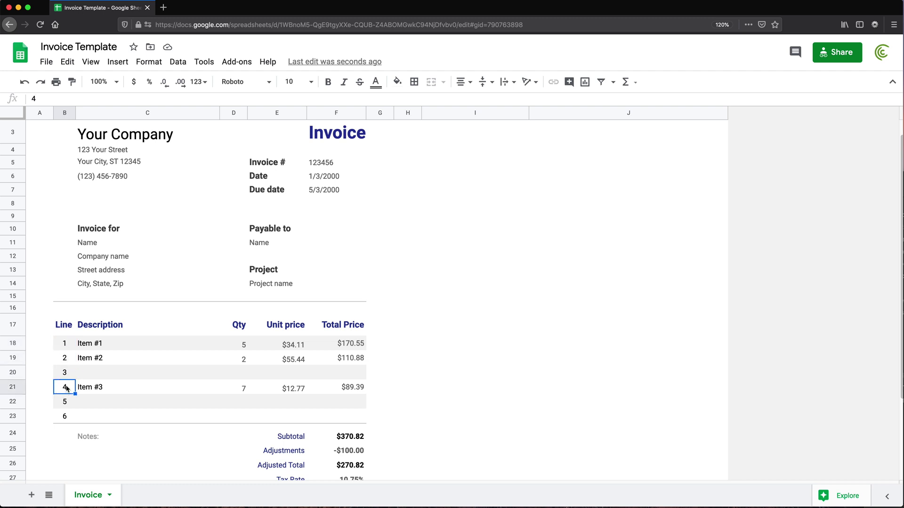
pyautogui.click(65, 343)
pyautogui.click(67, 358)
pyautogui.click(67, 373)
pyautogui.click(65, 389)
# Set Item #2's quantity to 7 and Item #3's quantity to 4.
pyautogui.click(244, 362)
pyautogui.write('7')
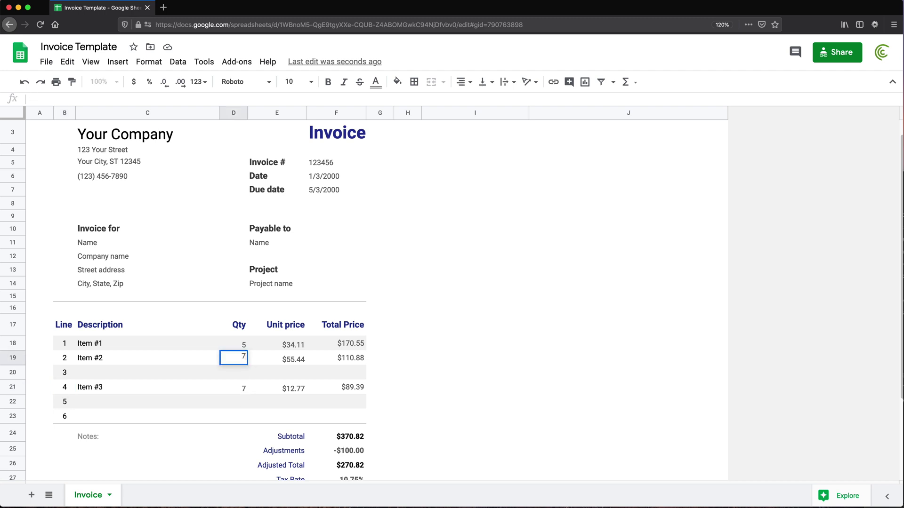
pyautogui.press('Return')
pyautogui.press('Down')
pyautogui.press('Down')
pyautogui.press('Up')
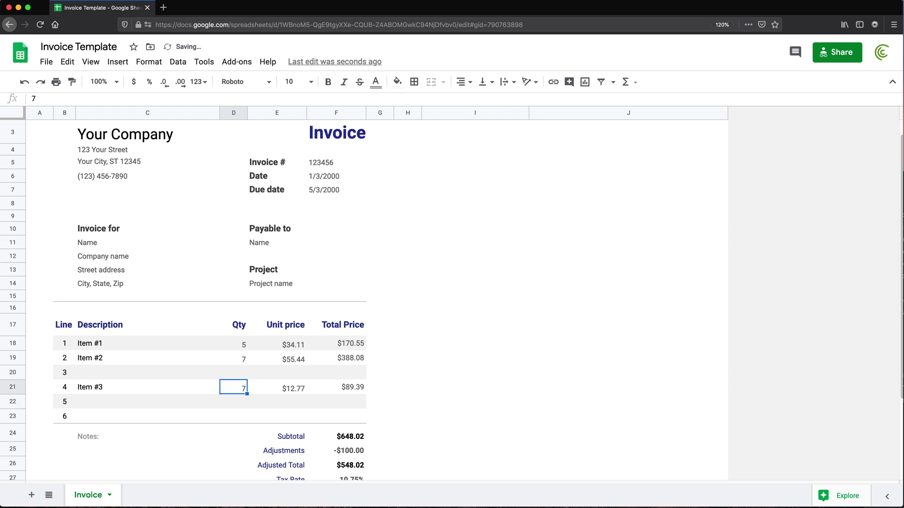
pyautogui.write('4')
pyautogui.click(64, 329)
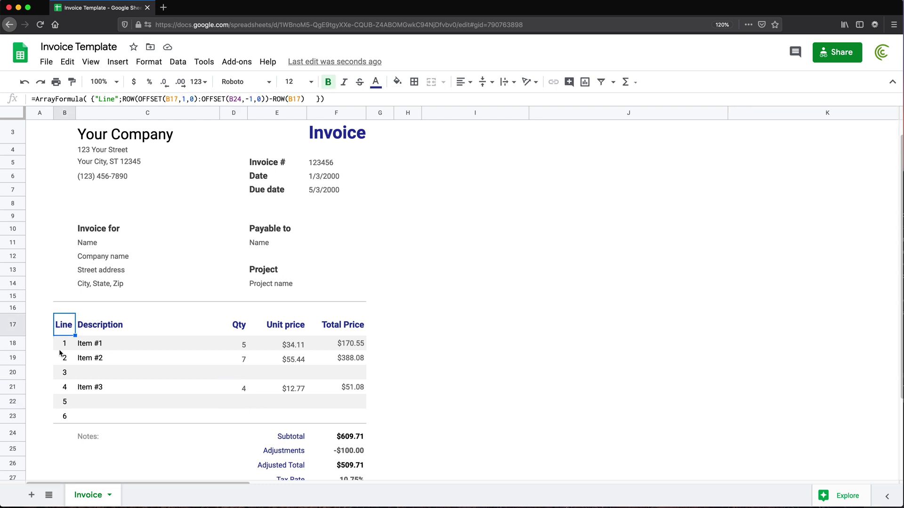
pyautogui.doubleClick(61, 327)
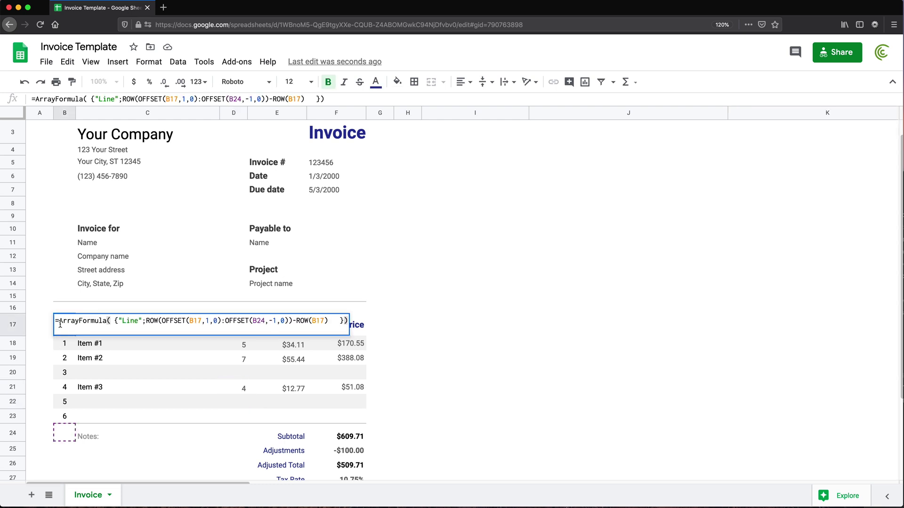
pyautogui.moveTo(350, 321); pyautogui.dragTo(49, 321)
pyautogui.hotkey('ctrl', 'c')
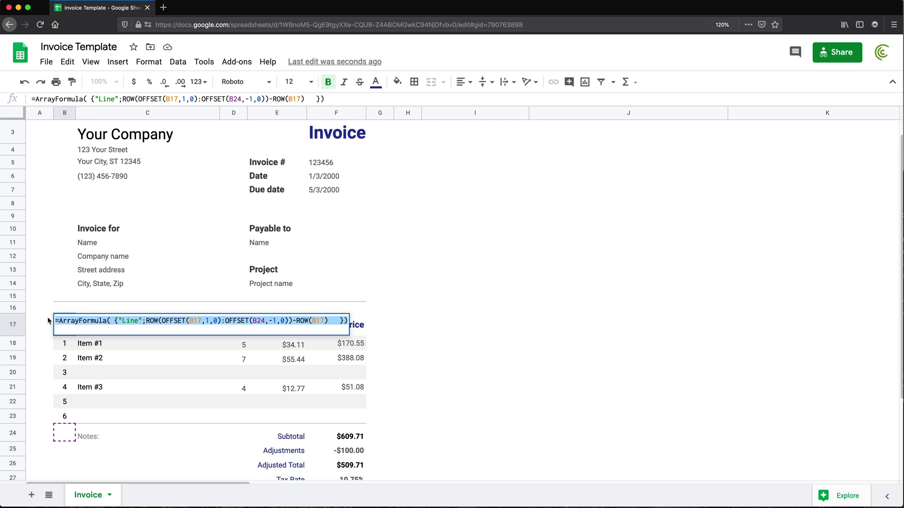
pyautogui.press('Escape')
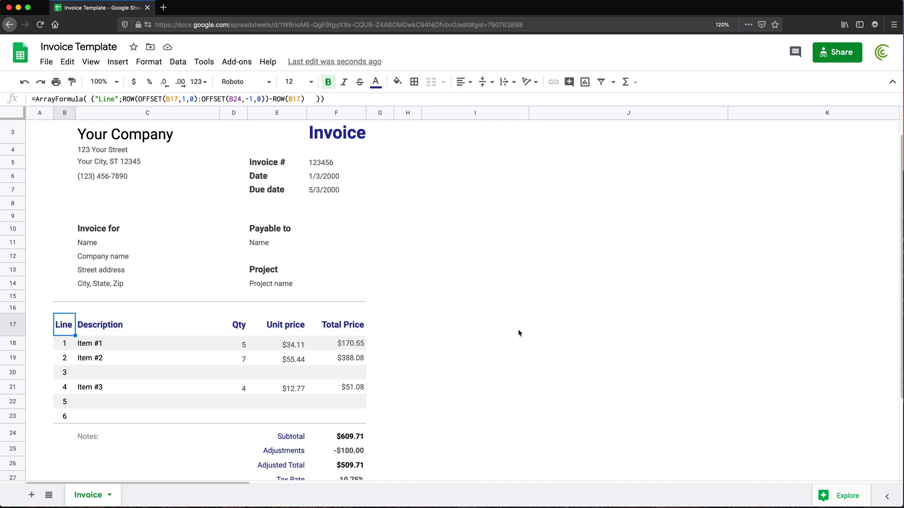
pyautogui.click(532, 335)
pyautogui.doubleClick(541, 334)
pyautogui.hotkey('ctrl', 'v')
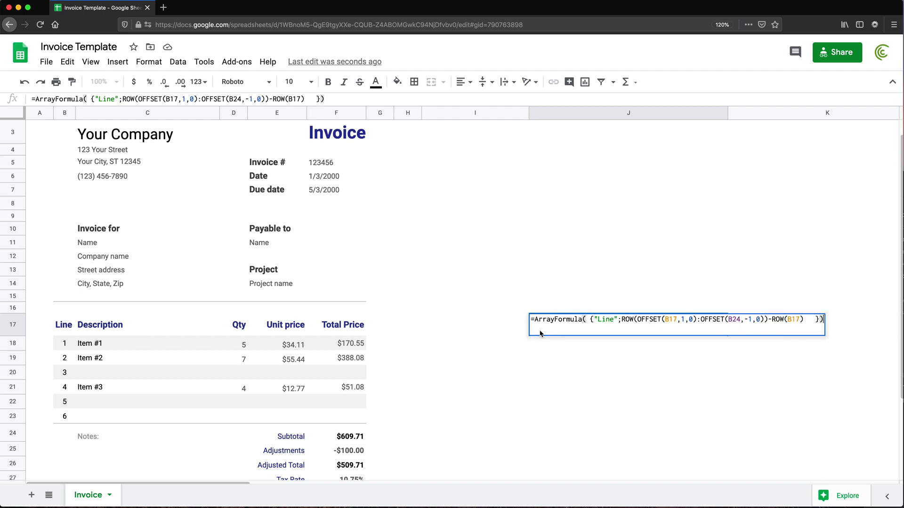
pyautogui.press('Return')
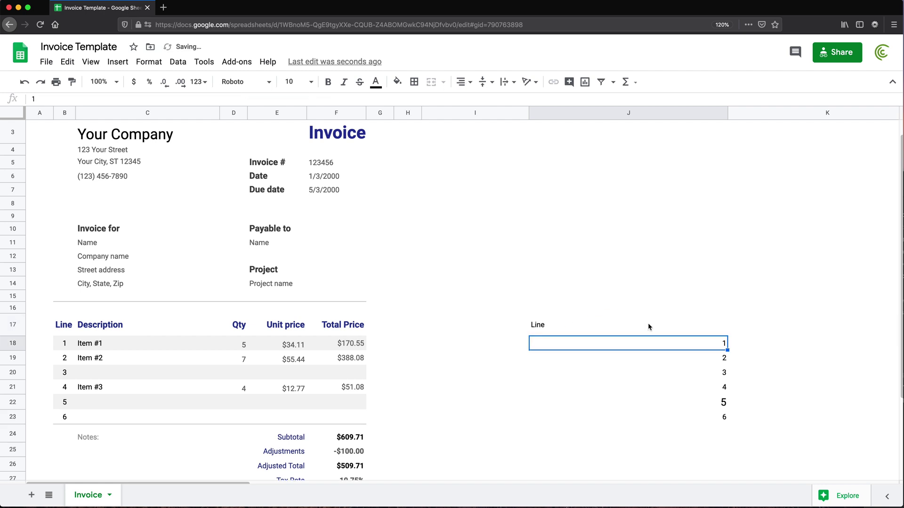
pyautogui.doubleClick(560, 323)
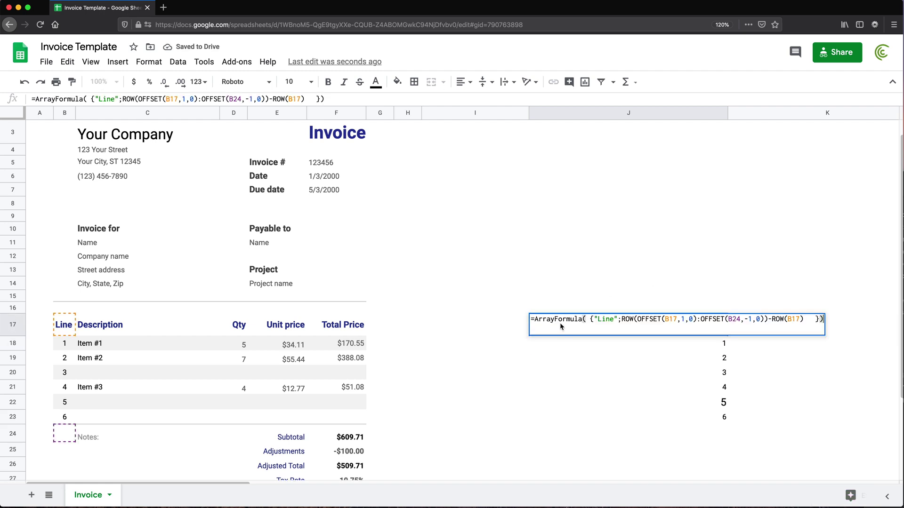
pyautogui.doubleClick(610, 320)
pyautogui.moveTo(610, 319); pyautogui.dragTo(590, 320)
pyautogui.press('BackSpace')
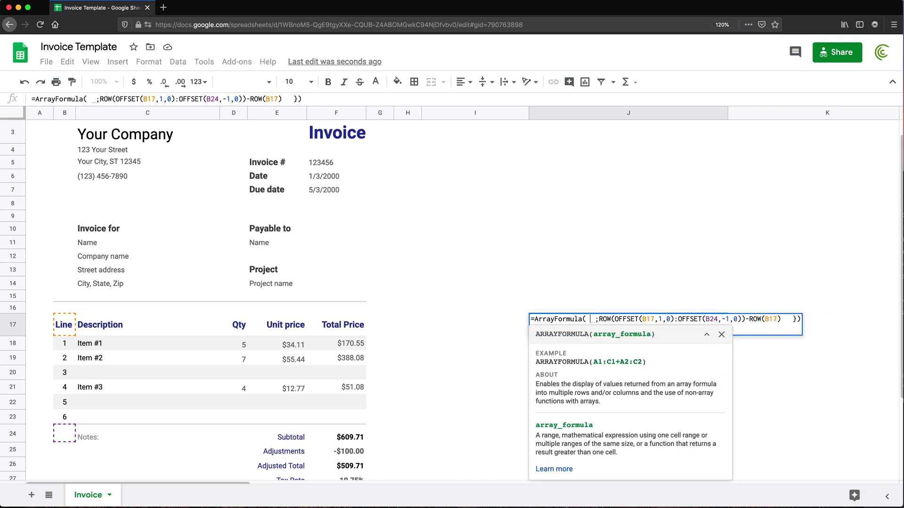
pyautogui.hscroll(2, 590, 320)
pyautogui.press('Delete')
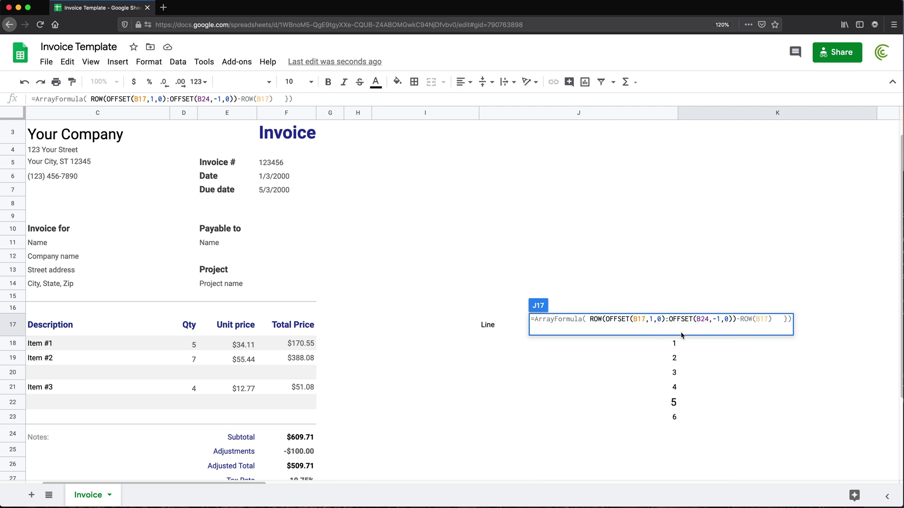
pyautogui.click(788, 321)
pyautogui.press('BackSpace')
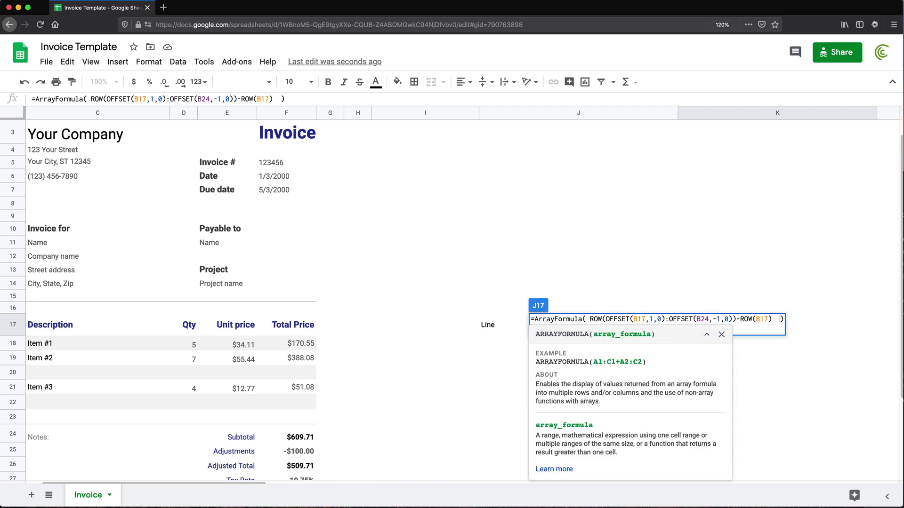
pyautogui.press('Return')
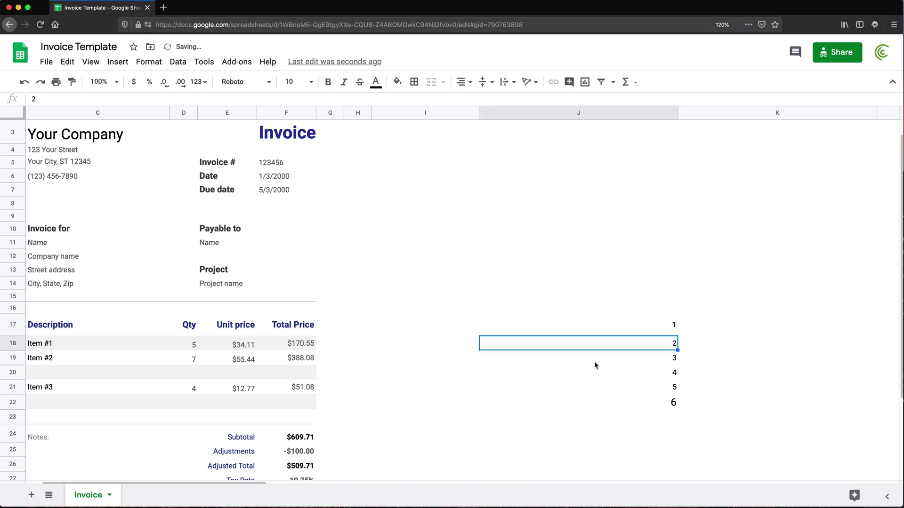
pyautogui.moveTo(239, 480); pyautogui.dragTo(151, 476)
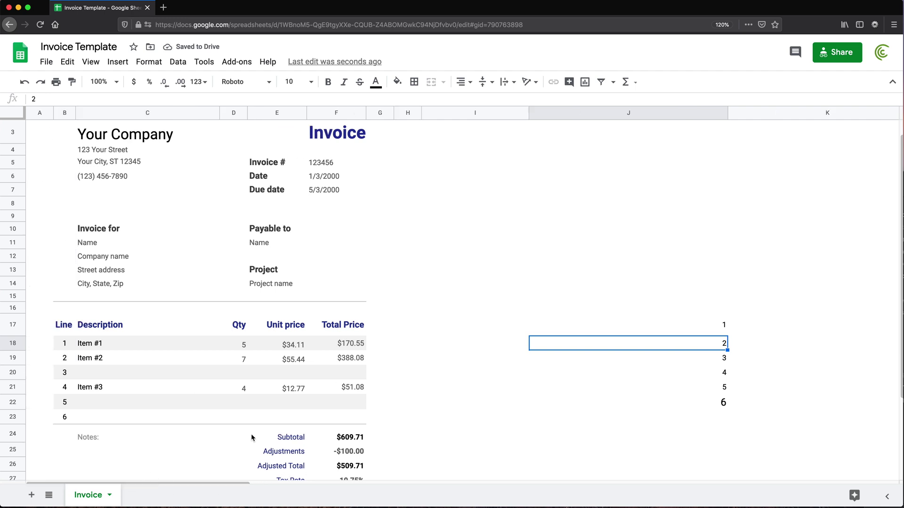
pyautogui.click(631, 331)
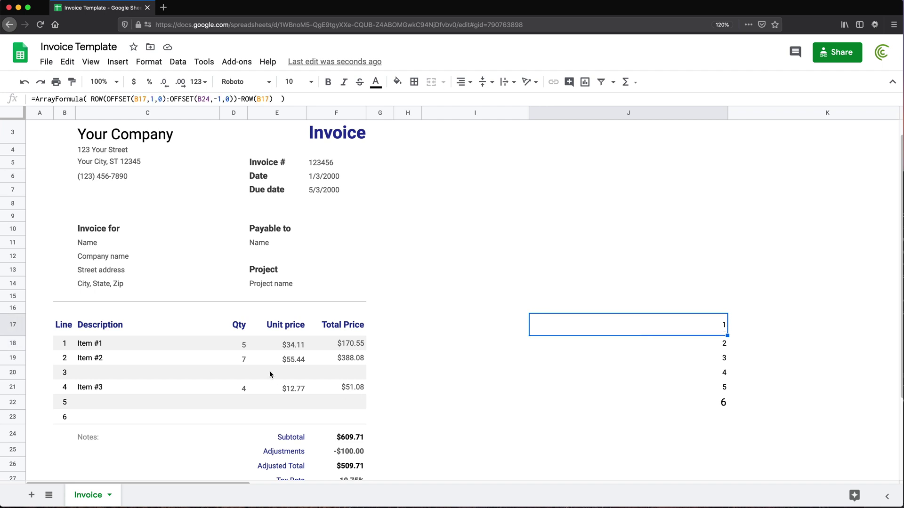
pyautogui.click(241, 345)
pyautogui.moveTo(241, 345); pyautogui.dragTo(244, 407)
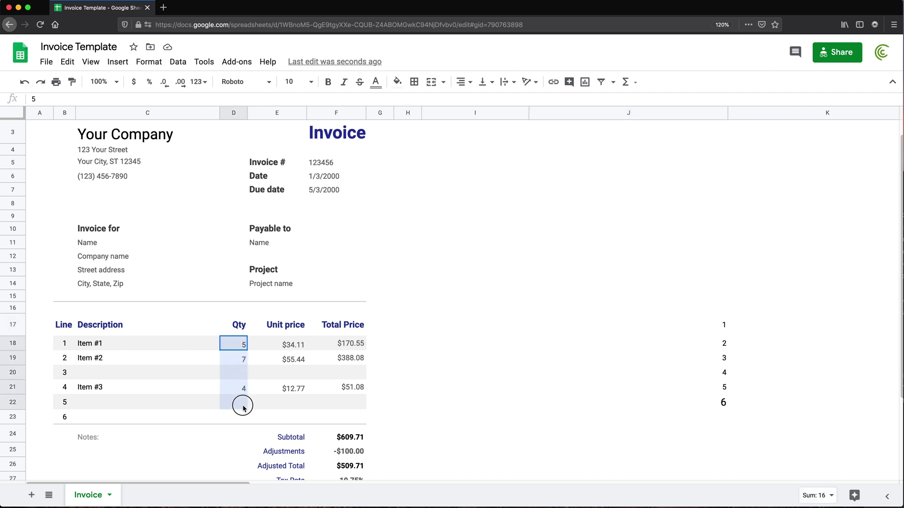
pyautogui.click(621, 330)
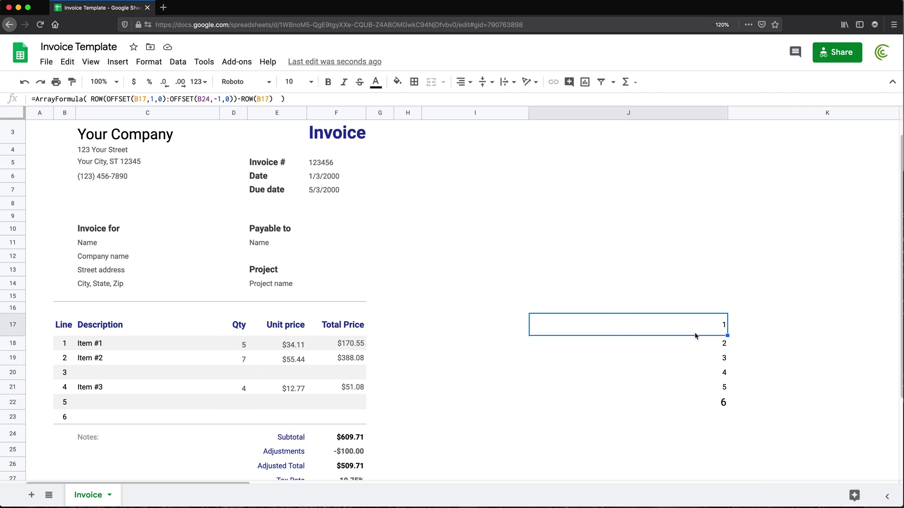
pyautogui.click(750, 326)
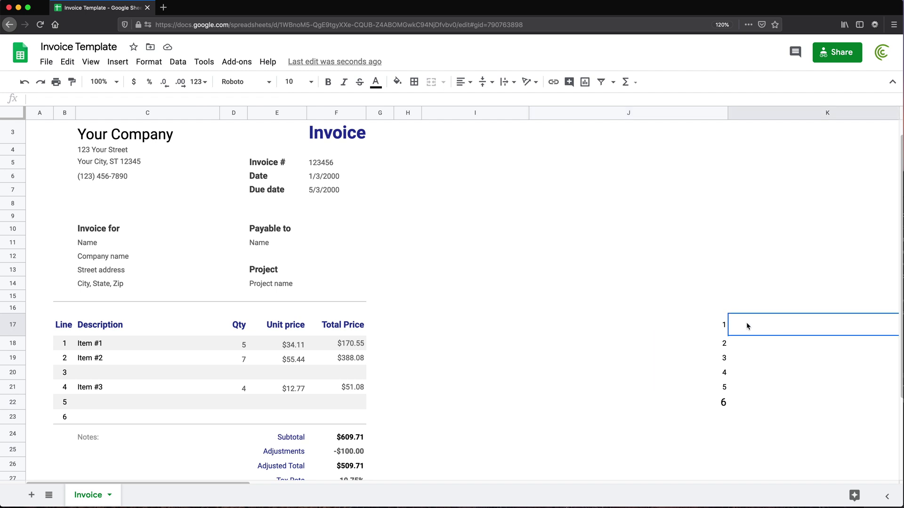
# Enter =ArrayFormula(D18:D23="") in K17 to test each Qty cell.
pyautogui.write('=')
pyautogui.moveTo(190, 339); pyautogui.dragTo(185, 419)
pyautogui.write('=""')
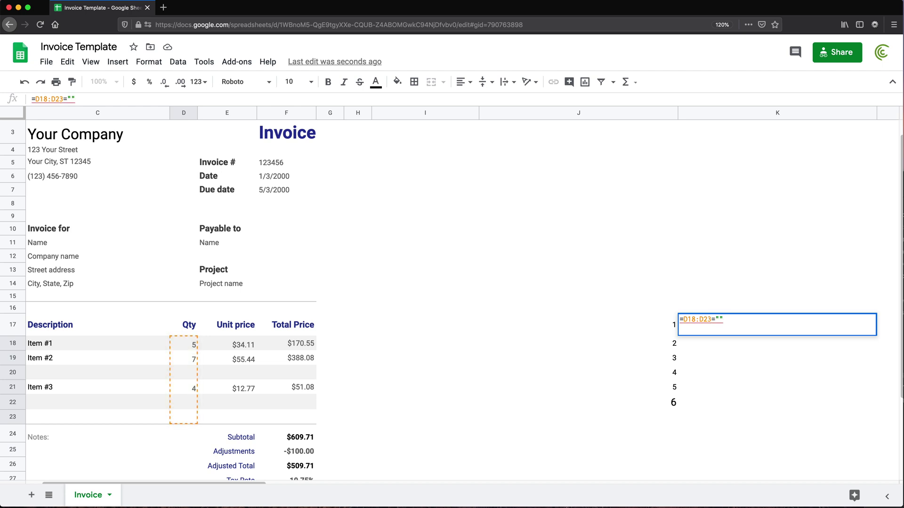
pyautogui.hotkey('ctrl', 'shift', 'Return')
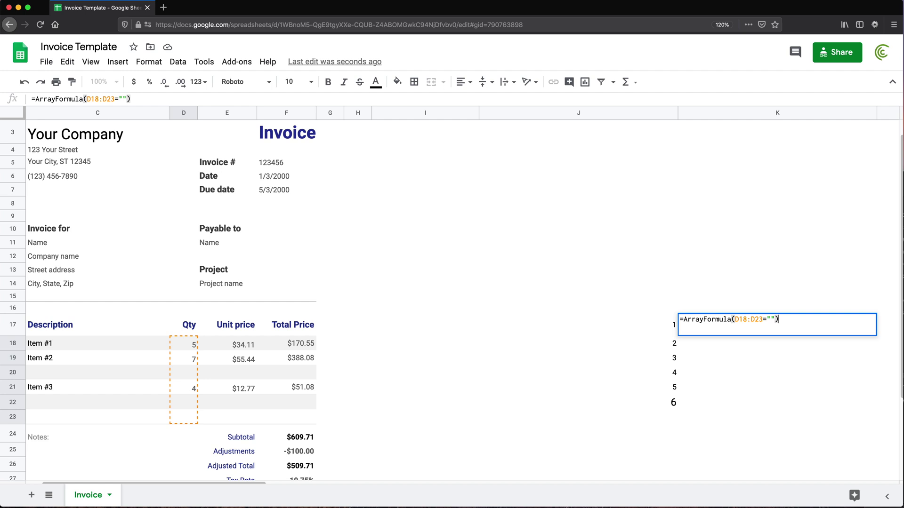
pyautogui.press('Return')
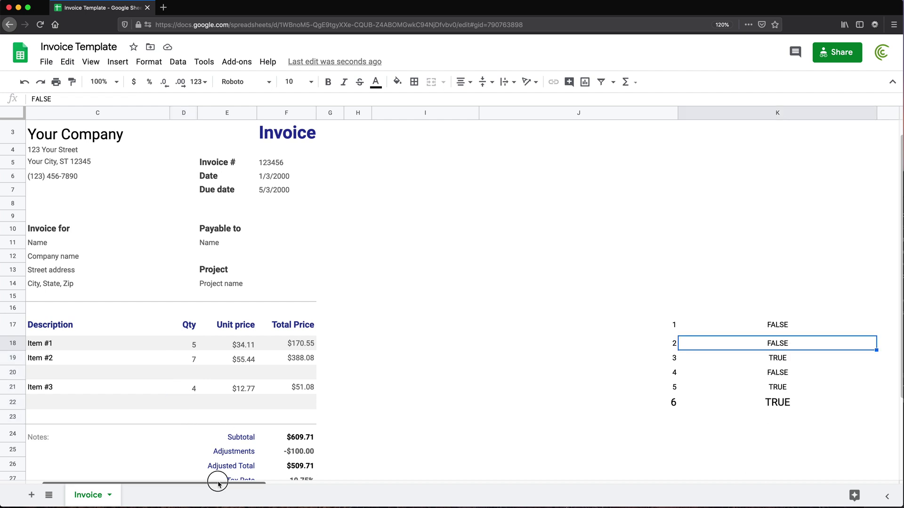
pyautogui.moveTo(220, 485); pyautogui.dragTo(203, 485)
# Change the K17 test to D18:D23<>"" and compare the TRUE/FALSE results with the Qty values.
pyautogui.click(787, 328)
pyautogui.doubleClick(787, 328)
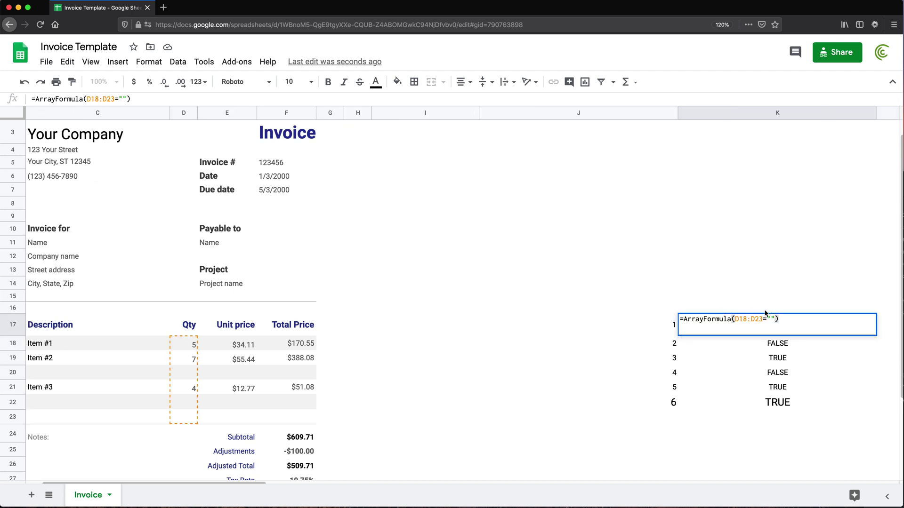
pyautogui.press('BackSpace')
pyautogui.write('<>')
pyautogui.press('Return')
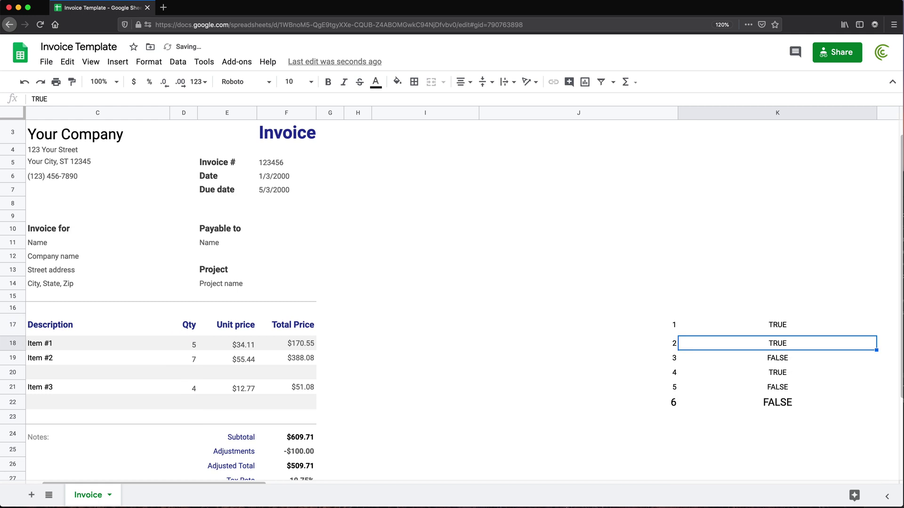
pyautogui.click(773, 329)
pyautogui.click(775, 343)
pyautogui.moveTo(194, 346); pyautogui.dragTo(197, 362)
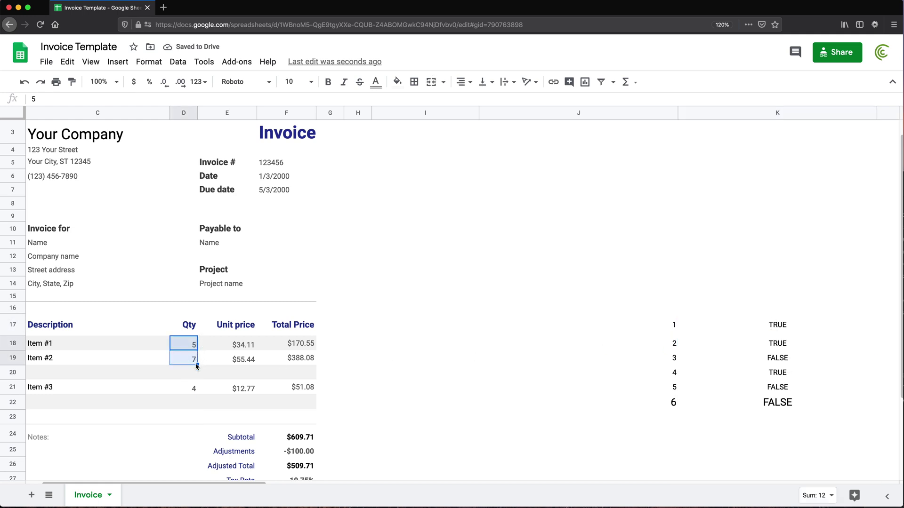
pyautogui.click(195, 374)
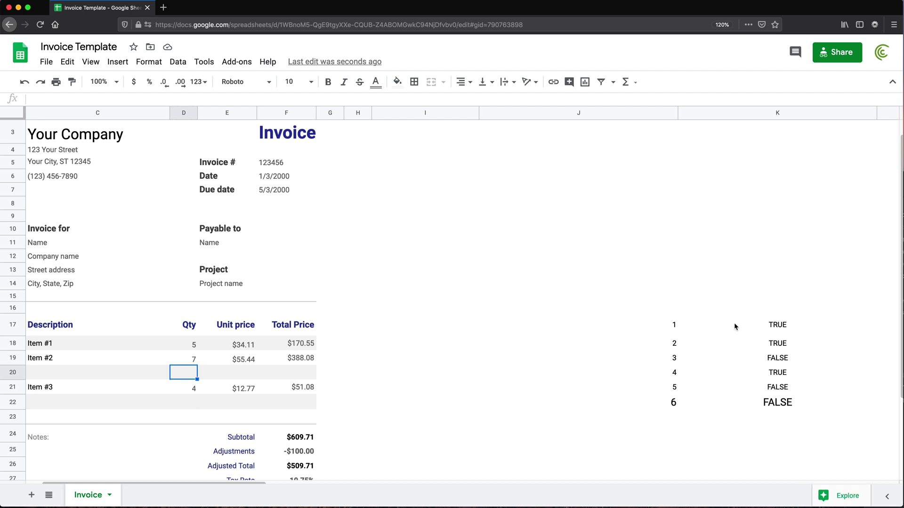
# Edit K17 to =ArrayFormula((D18:D23<>"")*J17:J22).
pyautogui.moveTo(230, 486); pyautogui.dragTo(141, 484)
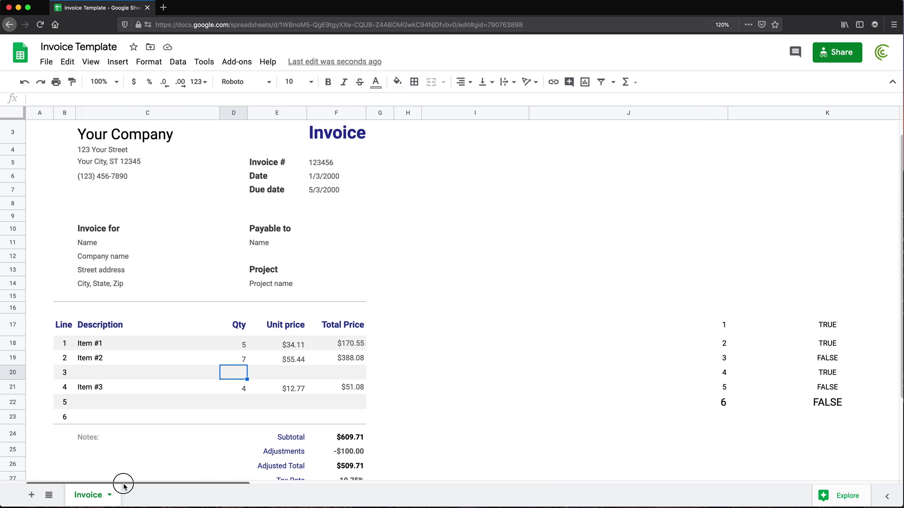
pyautogui.doubleClick(800, 323)
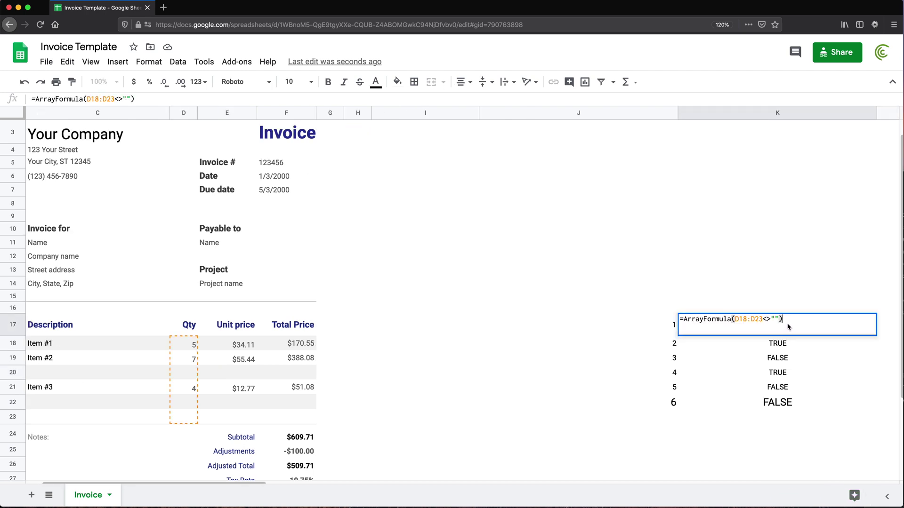
pyautogui.click(779, 319)
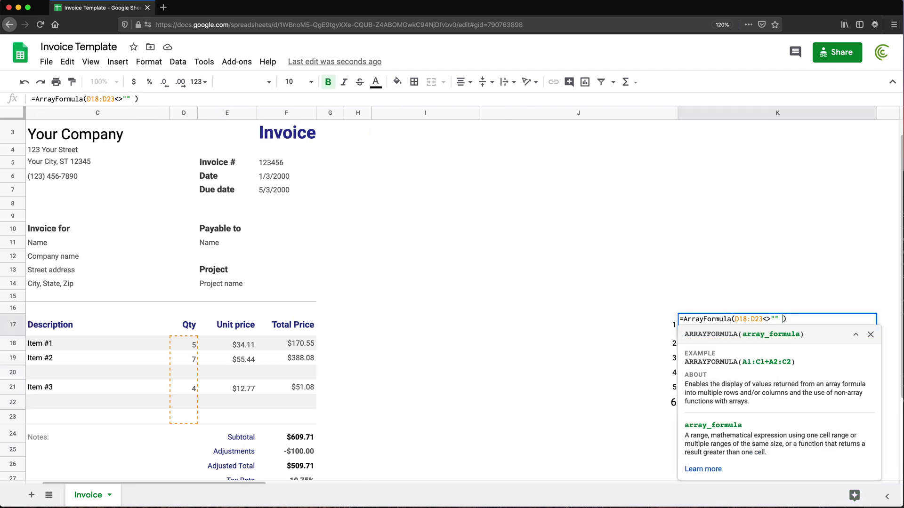
pyautogui.press('BackSpace')
pyautogui.press('BackSpace')
pyautogui.click(735, 320)
pyautogui.write('(')
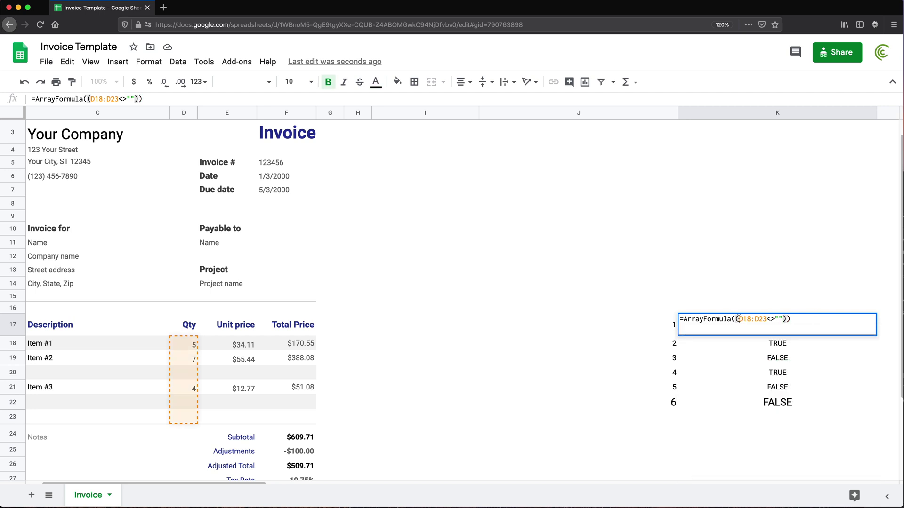
pyautogui.click(787, 319)
pyautogui.press('Left')
pyautogui.write('*')
pyautogui.moveTo(656, 326); pyautogui.dragTo(654, 398)
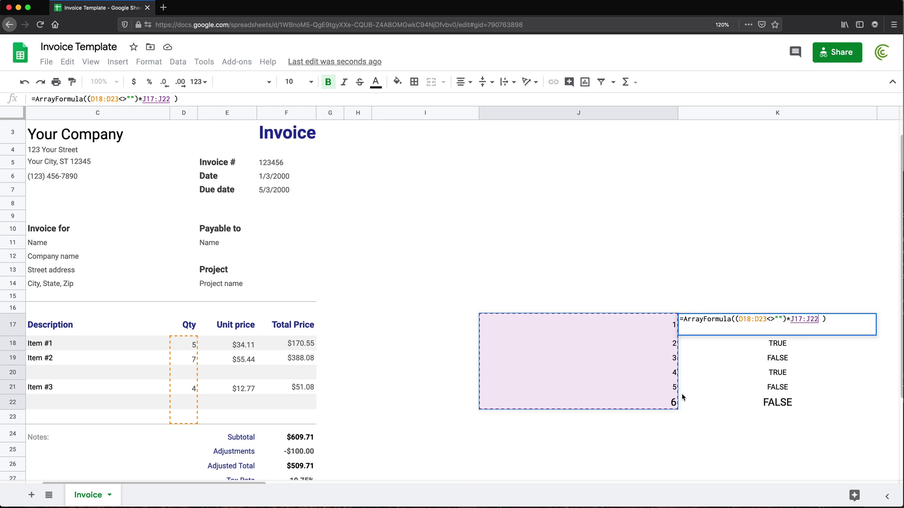
pyautogui.press('Return')
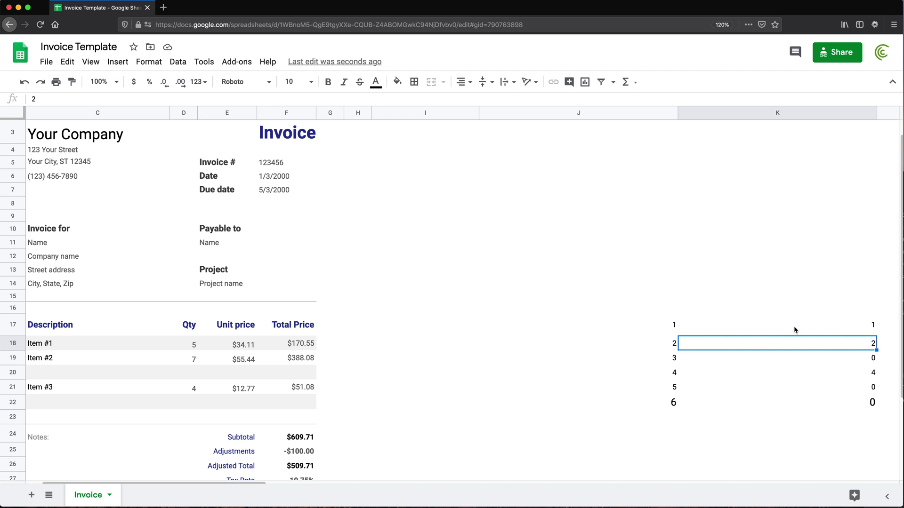
# Compare the J and K values row by row, confirming results 1, 2, 0, 4.
pyautogui.click(665, 325)
pyautogui.click(665, 343)
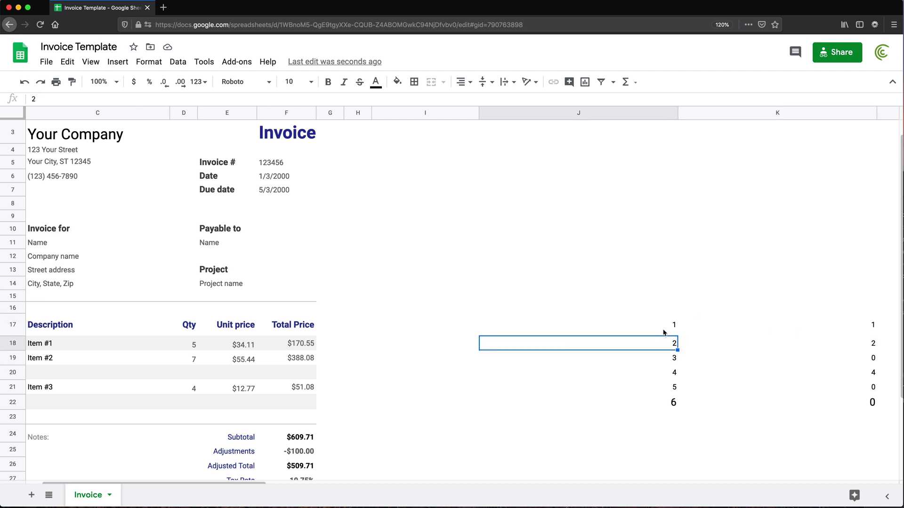
pyautogui.click(791, 360)
pyautogui.click(664, 360)
pyautogui.click(849, 361)
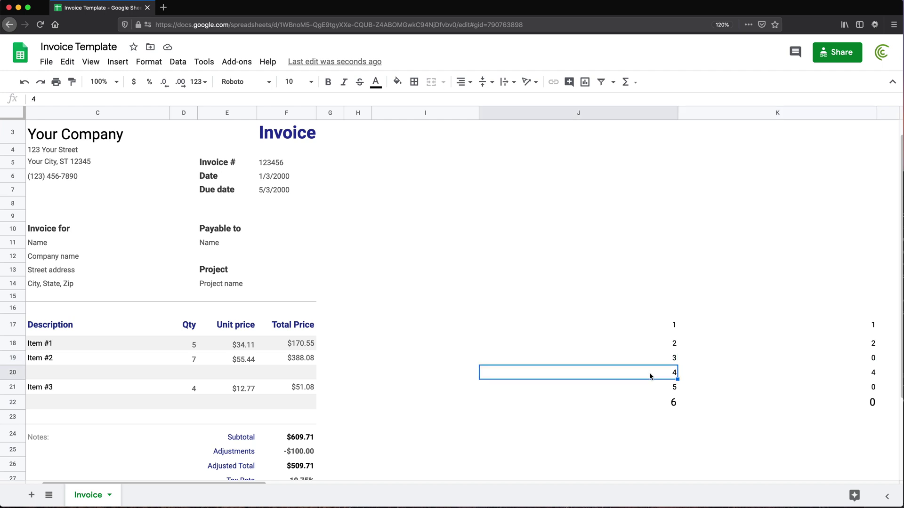
pyautogui.click(865, 376)
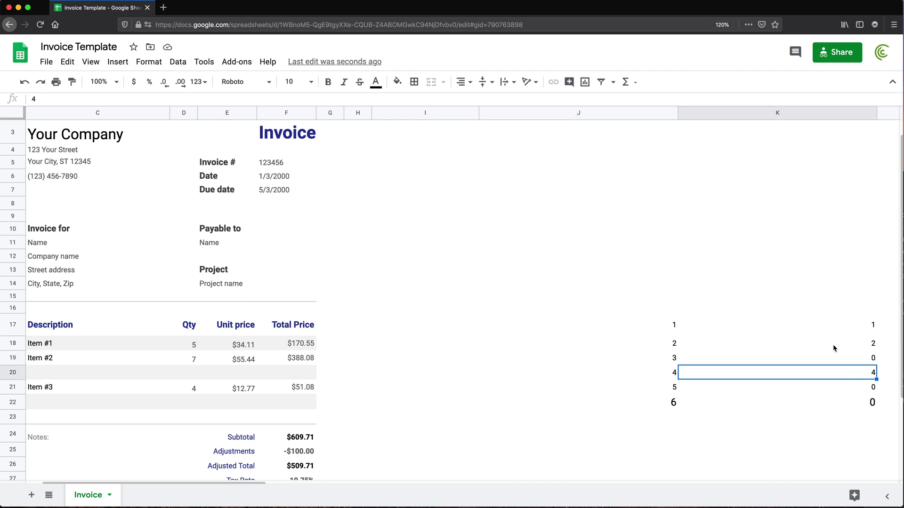
# Copy the ROW/OFFSET numbering expression from J17's formula.
pyautogui.doubleClick(793, 331)
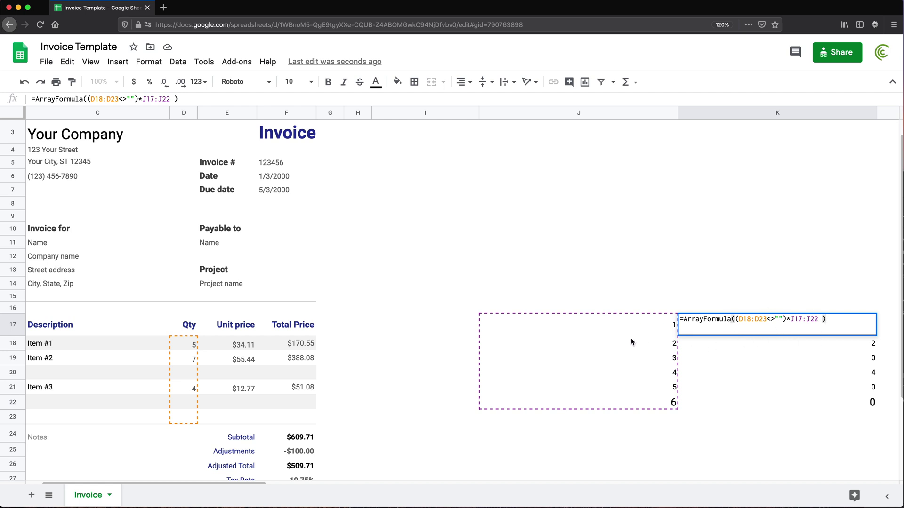
pyautogui.moveTo(792, 319); pyautogui.dragTo(819, 319)
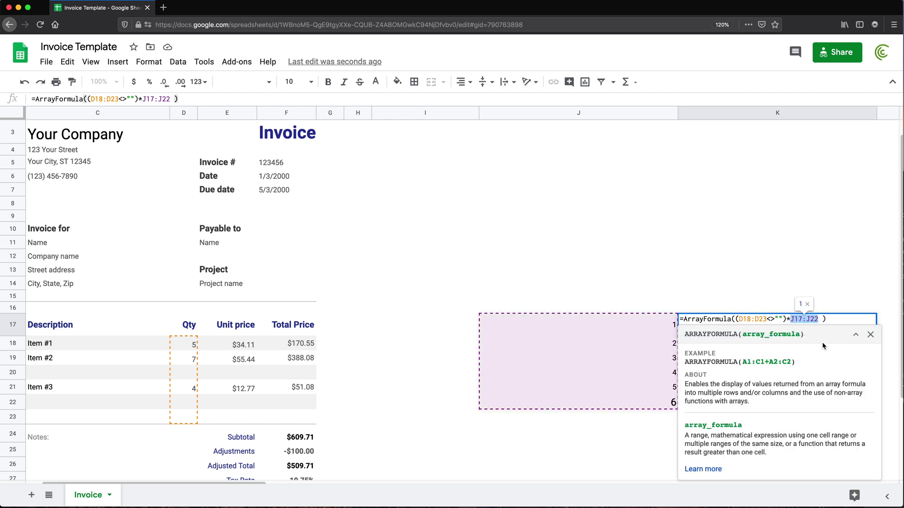
pyautogui.press('Escape')
pyautogui.click(621, 323)
pyautogui.doubleClick(488, 319)
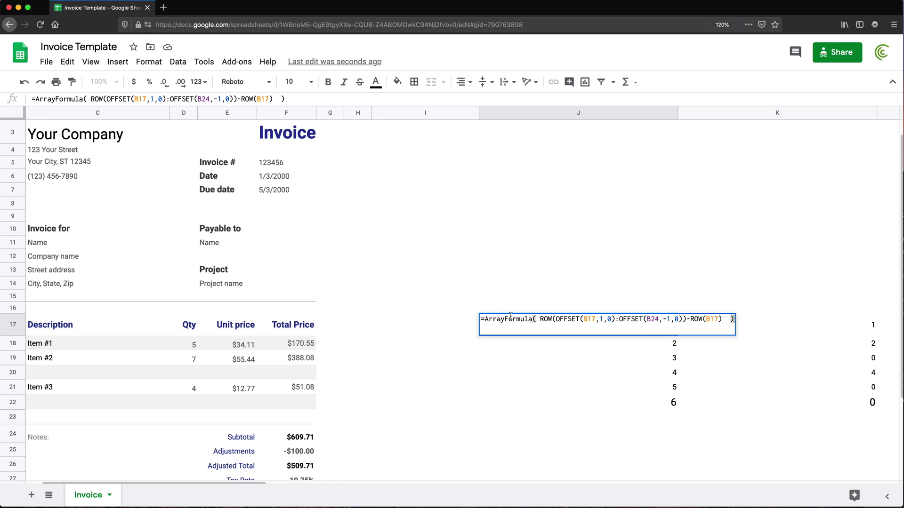
pyautogui.moveTo(540, 319); pyautogui.dragTo(726, 319)
pyautogui.hotkey('ctrl', 'c')
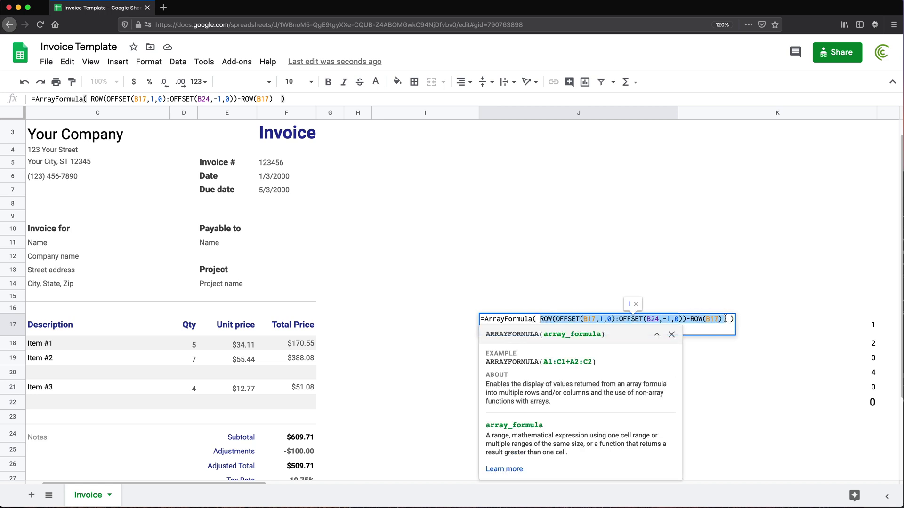
pyautogui.press('Escape')
# Paste the numbering expression into K17 in place of the J17:J22 reference.
pyautogui.click(837, 323)
pyautogui.doubleClick(838, 323)
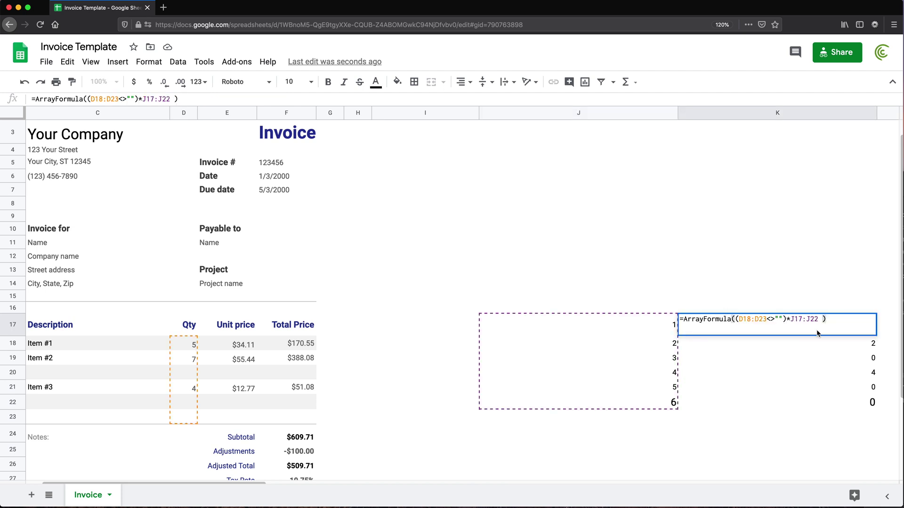
pyautogui.moveTo(819, 319); pyautogui.dragTo(791, 319)
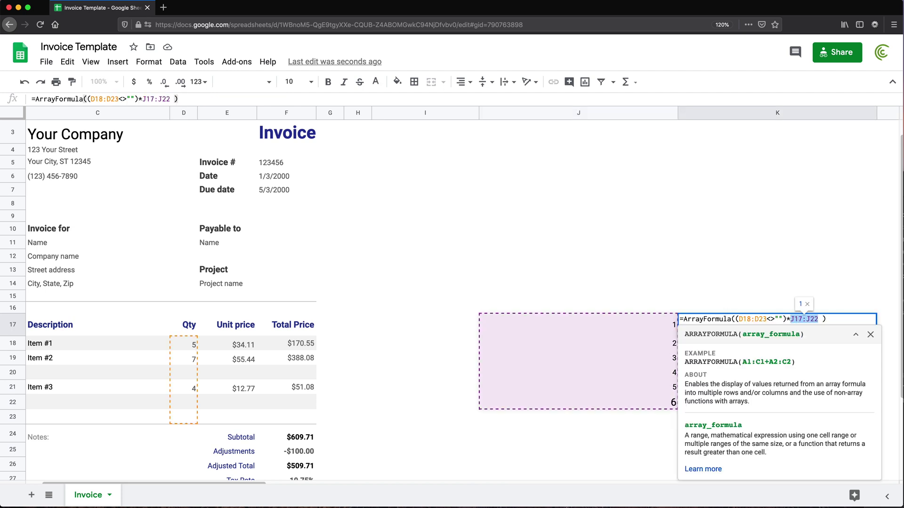
pyautogui.hotkey('ctrl', 'v')
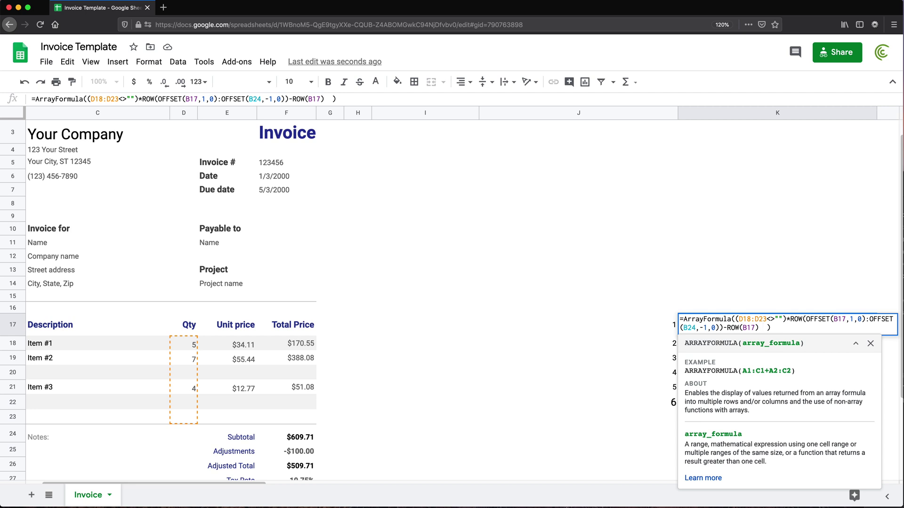
pyautogui.press('Return')
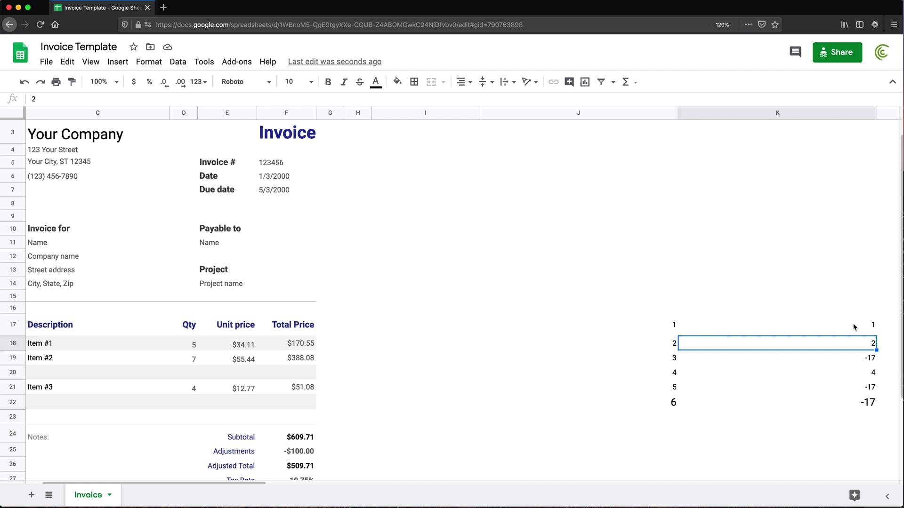
# Wrap the pasted numbering expression in parentheses and check row 20's result.
pyautogui.doubleClick(853, 327)
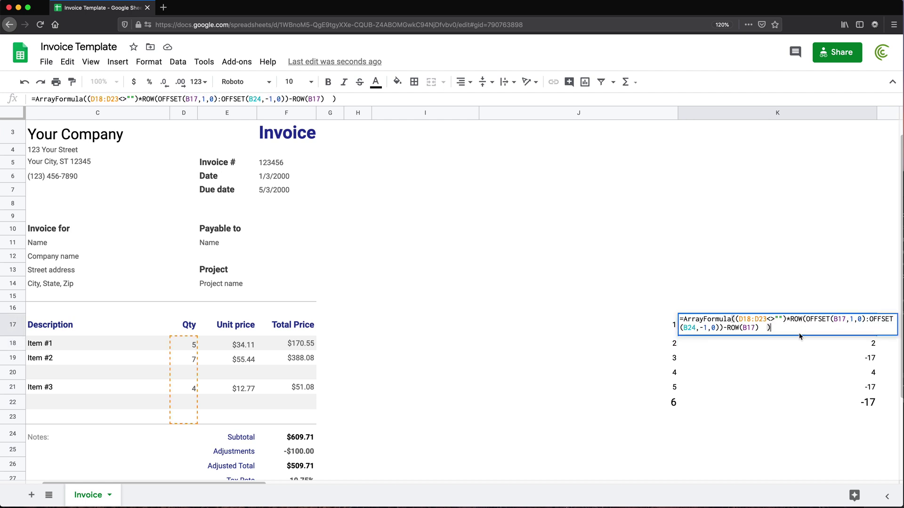
pyautogui.click(879, 330)
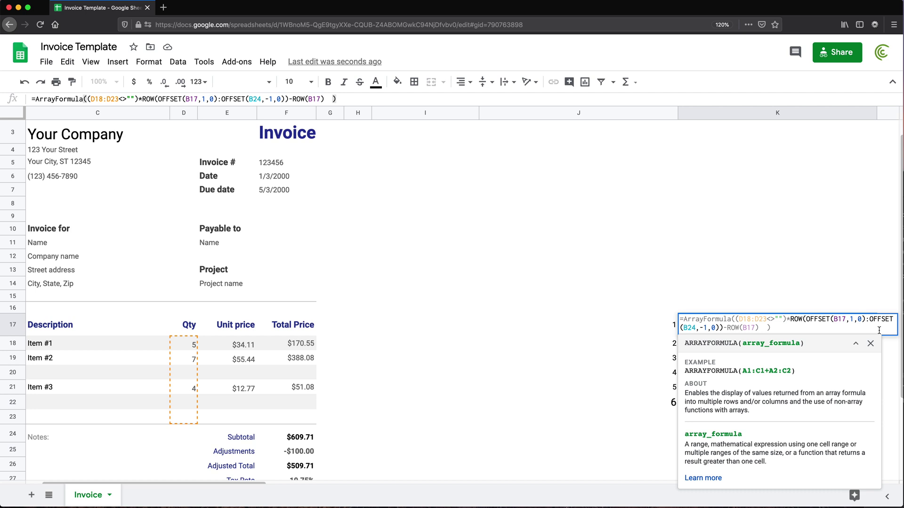
pyautogui.write('(')
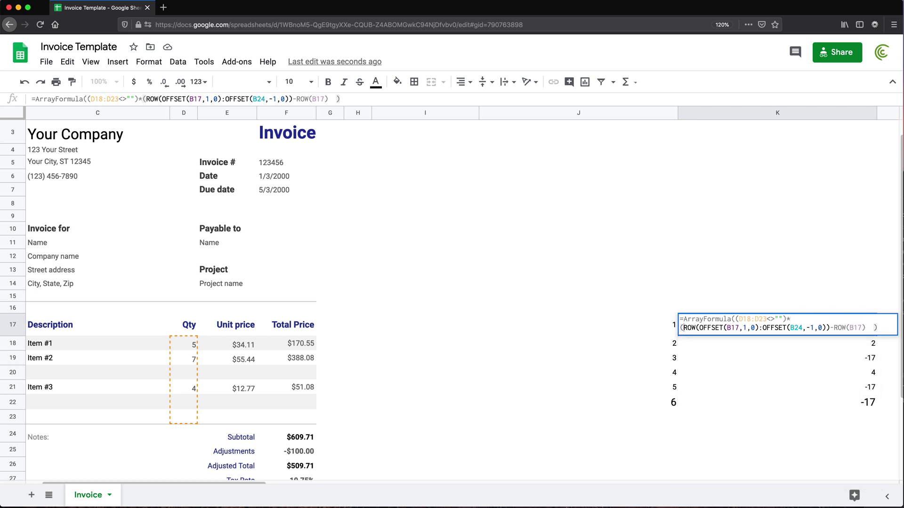
pyautogui.click(869, 327)
pyautogui.write(')')
pyautogui.press('Return')
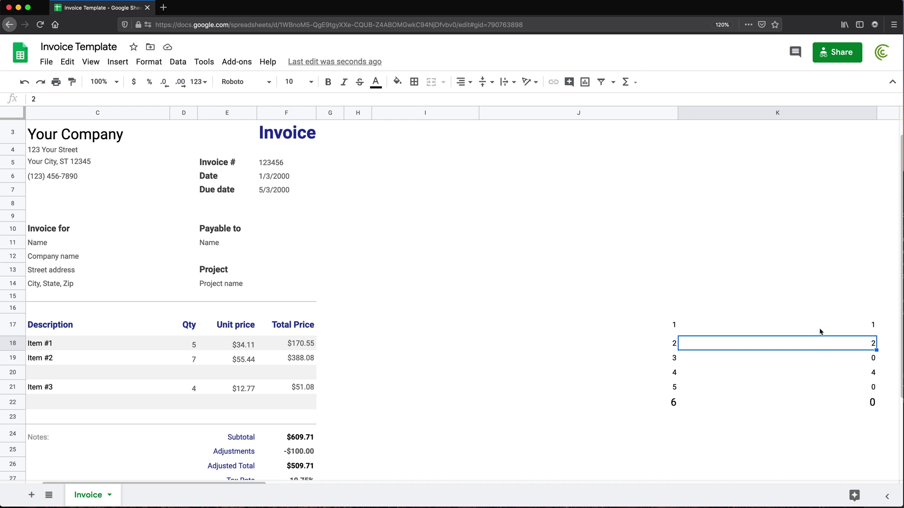
pyautogui.click(824, 375)
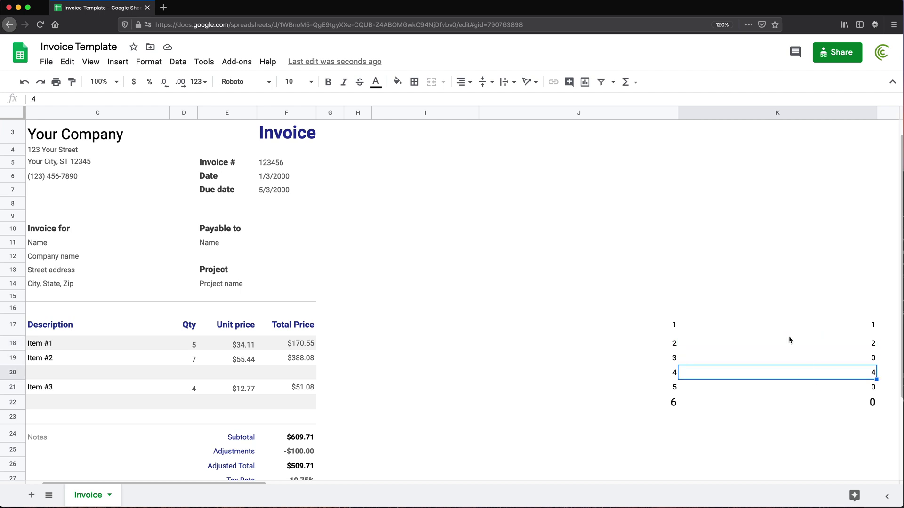
# Replace D18 in K17's Qty range with OFFSET(D17,1,0).
pyautogui.click(778, 324)
pyautogui.press('Return')
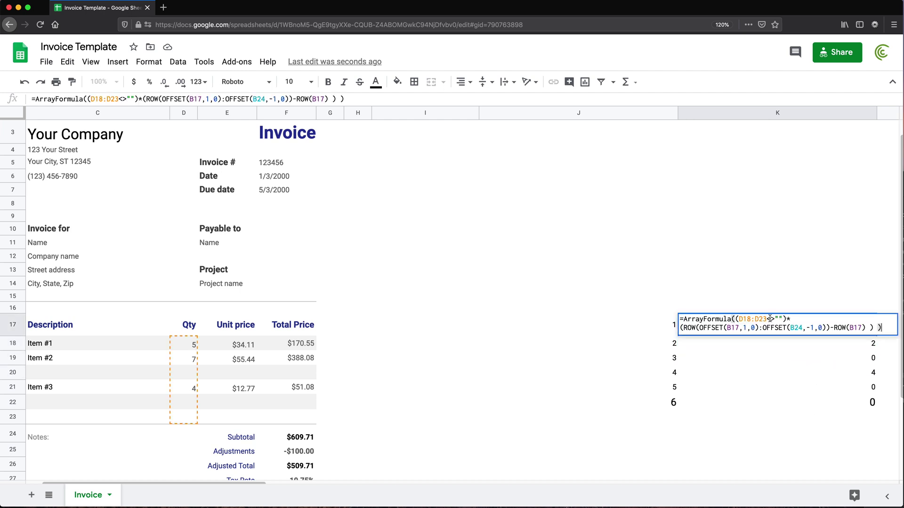
pyautogui.moveTo(767, 319); pyautogui.dragTo(736, 319)
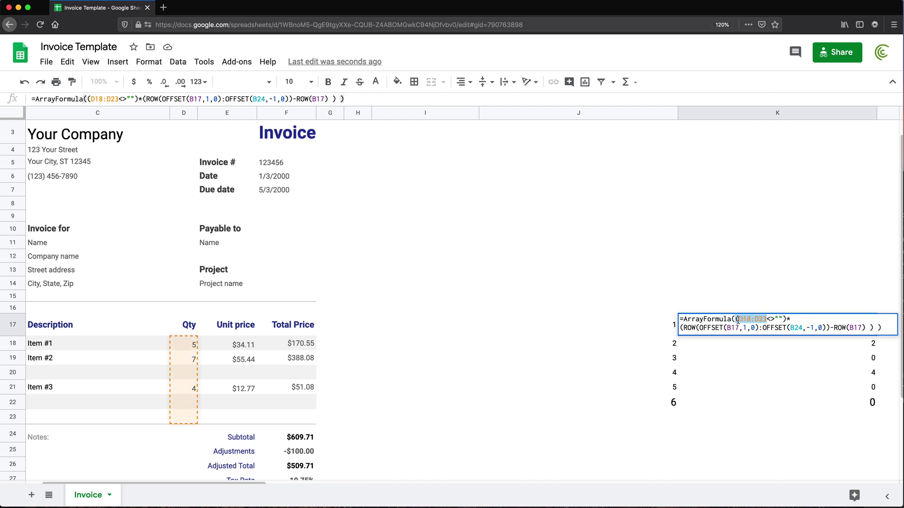
pyautogui.hscroll(-2, 244, 483)
pyautogui.hotkey('shift', 'Right')
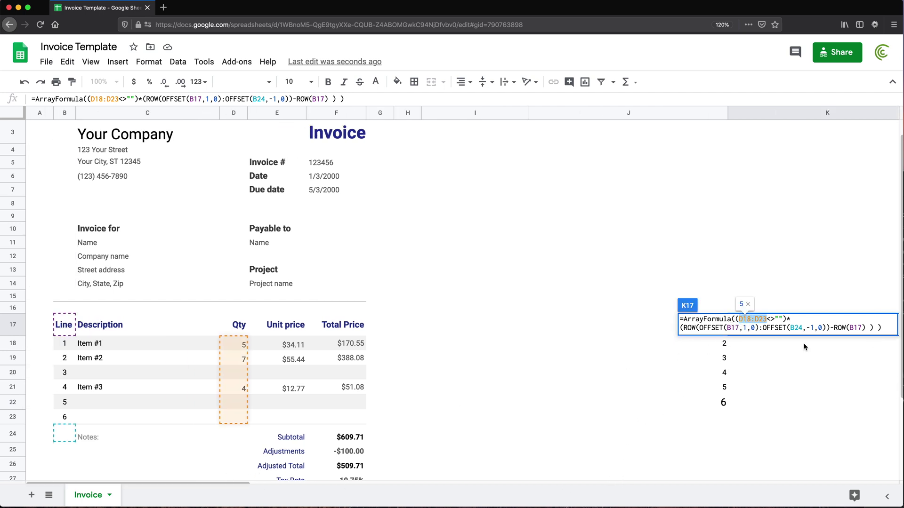
pyautogui.click(744, 320)
pyautogui.doubleClick(746, 319)
pyautogui.write('OFFSET(')
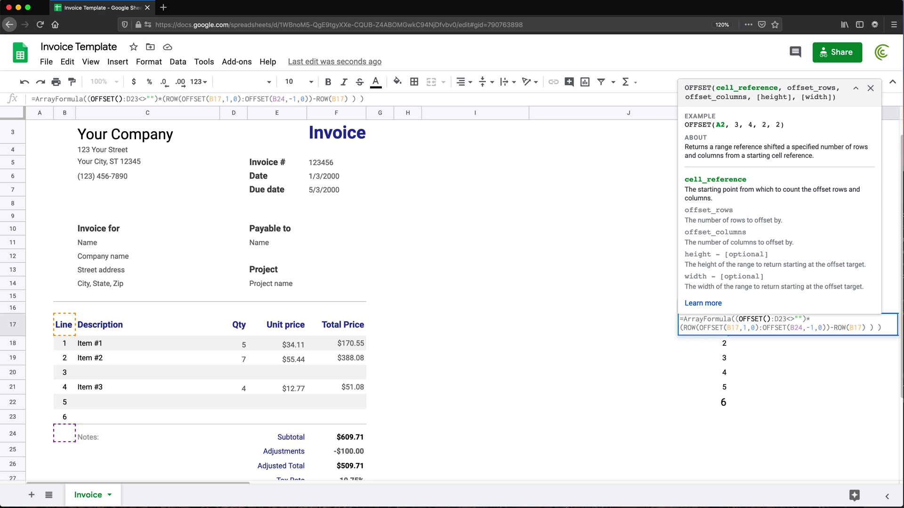
pyautogui.write('D17,1,')
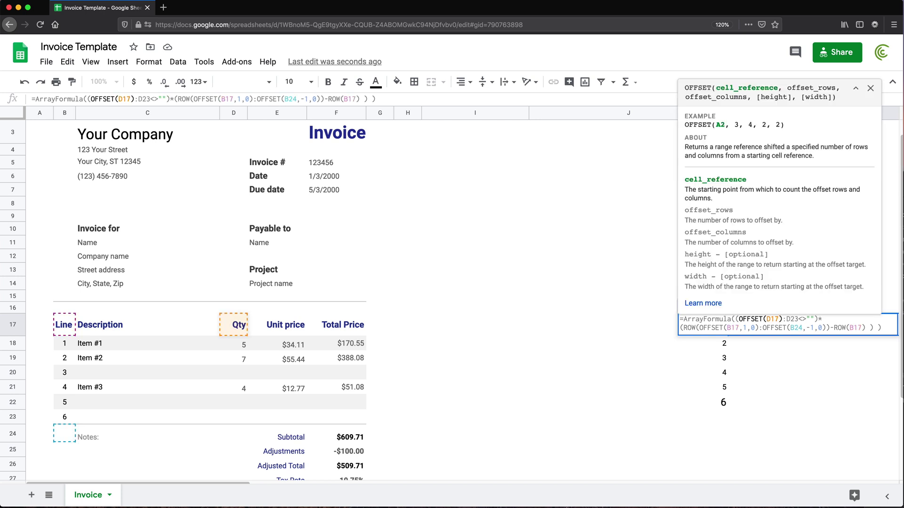
pyautogui.write('0')
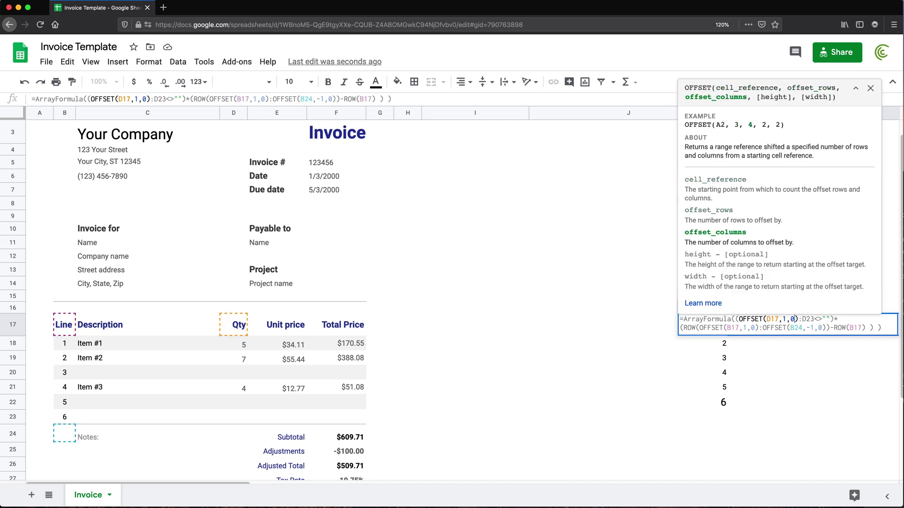
pyautogui.press('Return')
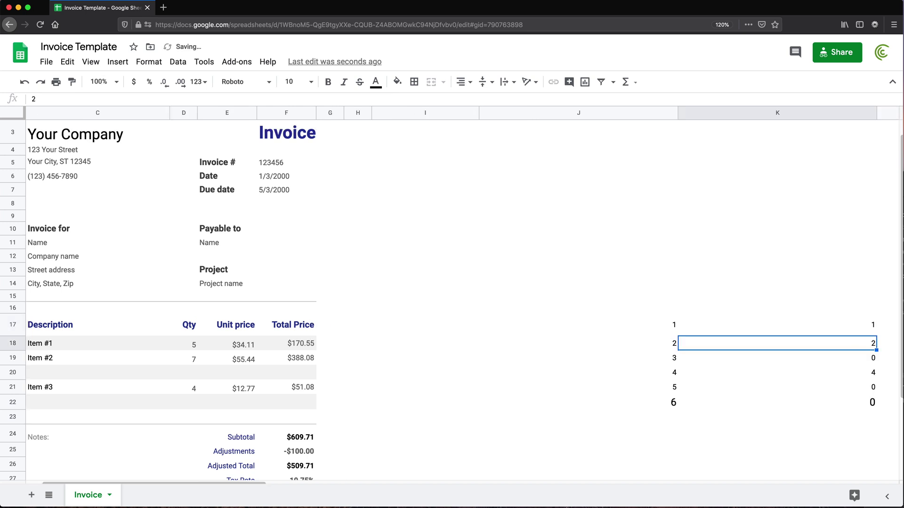
# Replace D23 in K17's Qty range with OFFSET(D24,-1,0).
pyautogui.click(841, 327)
pyautogui.press('Return')
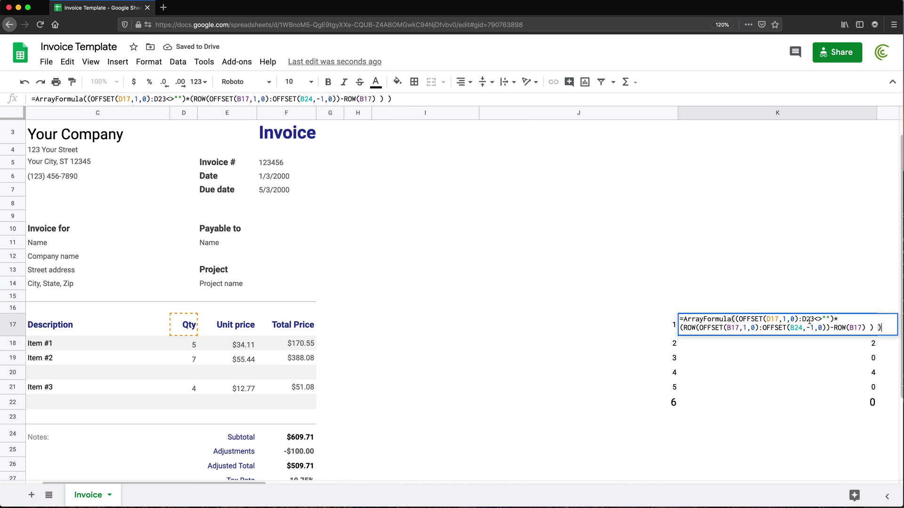
pyautogui.click(808, 319)
pyautogui.click(809, 320)
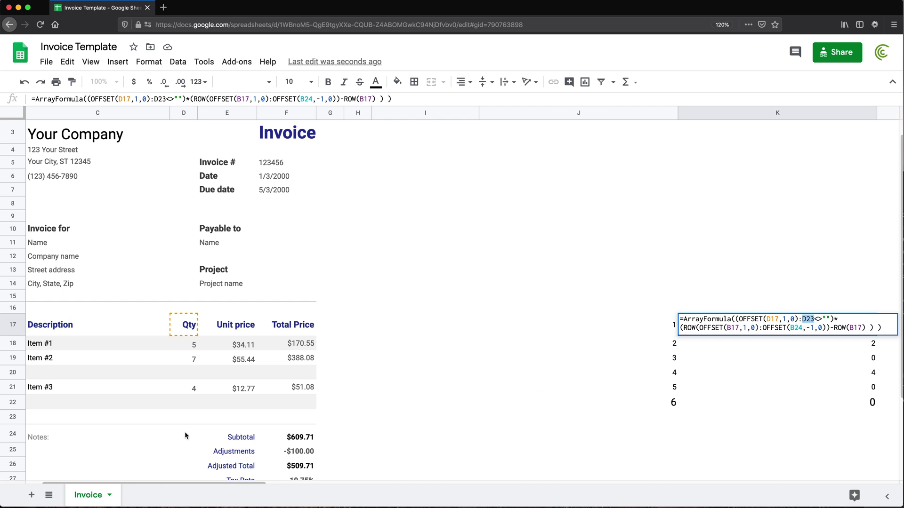
pyautogui.write('OFFSET()')
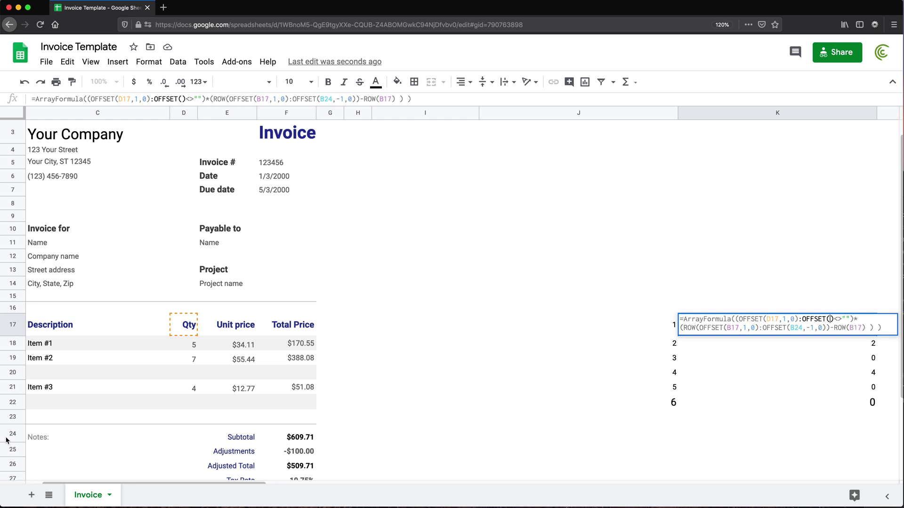
pyautogui.click(187, 442)
pyautogui.write(',-1,')
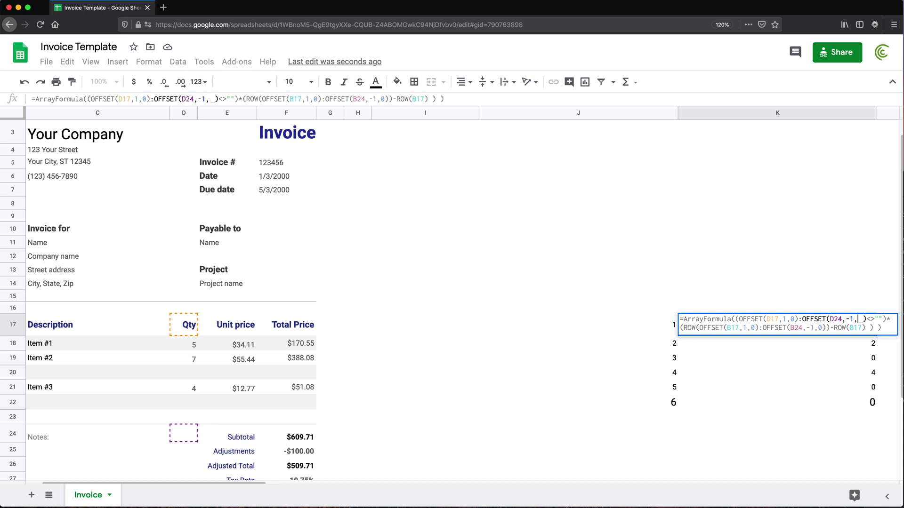
pyautogui.write('0')
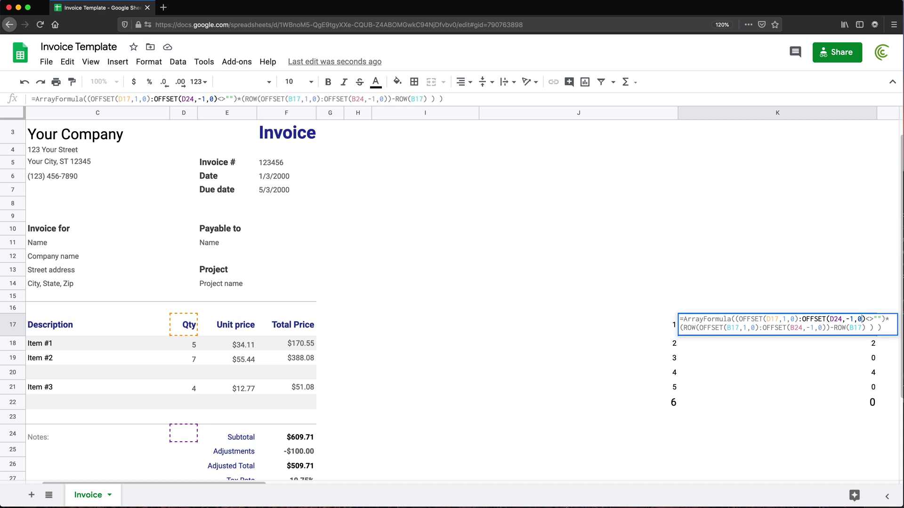
pyautogui.press('Return')
pyautogui.click(612, 325)
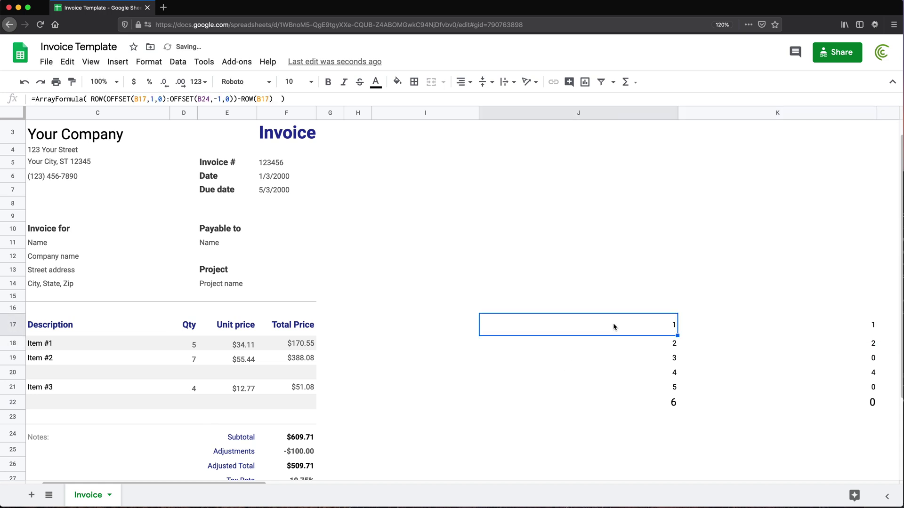
# Clear the old 1–6 numbering formula and delete its now-empty column J.
pyautogui.press('Delete')
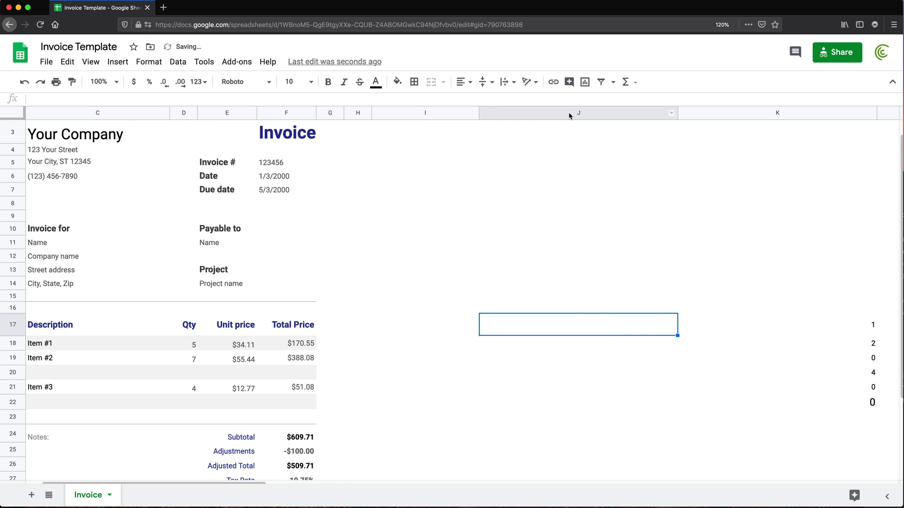
pyautogui.rightClick(569, 116)
pyautogui.click(620, 223)
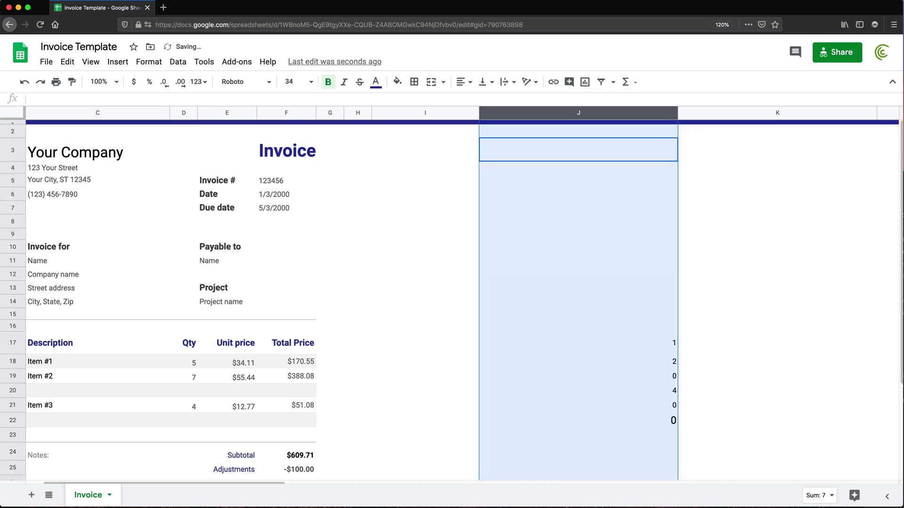
pyautogui.moveTo(246, 483); pyautogui.dragTo(229, 483)
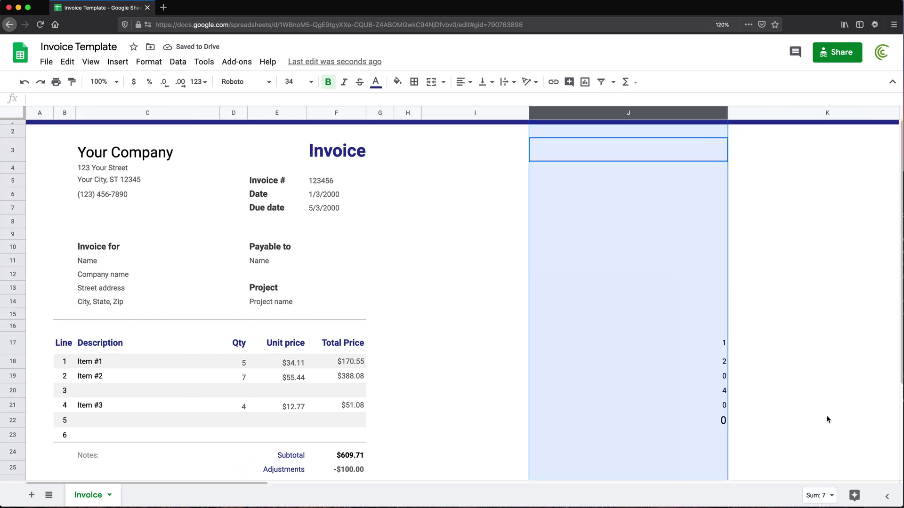
# Check that the Qty-based numbering in J17:J22 reads 1, 2, 0, 4, 0, 0.
pyautogui.click(719, 348)
pyautogui.click(714, 361)
pyautogui.click(713, 377)
pyautogui.click(712, 392)
pyautogui.click(712, 404)
pyautogui.click(712, 420)
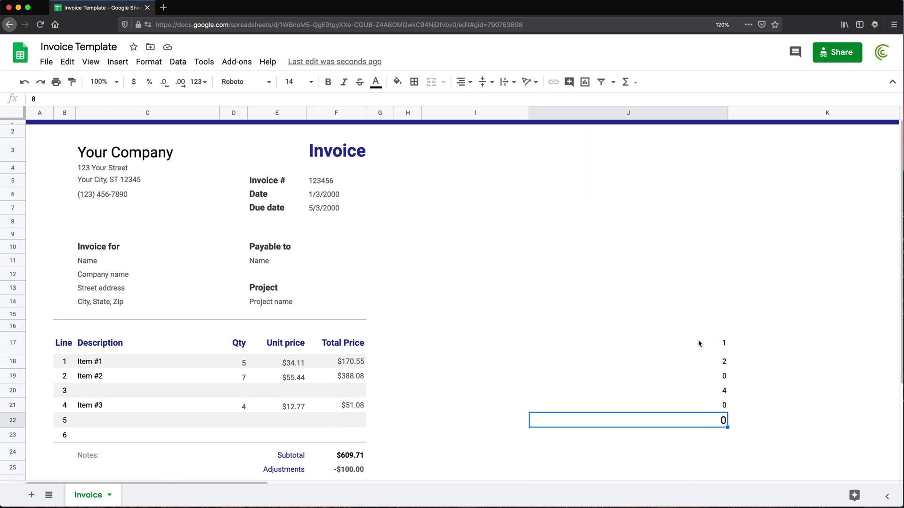
pyautogui.click(720, 392)
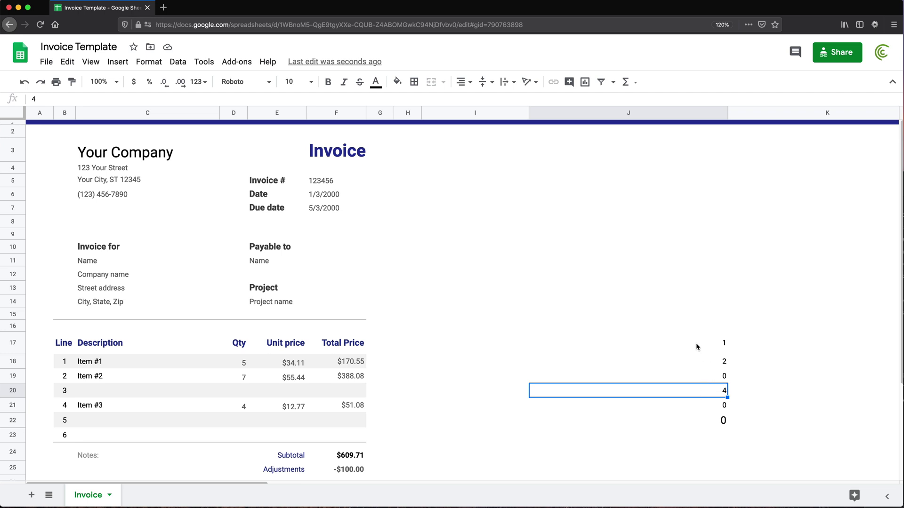
pyautogui.moveTo(697, 347); pyautogui.dragTo(706, 434)
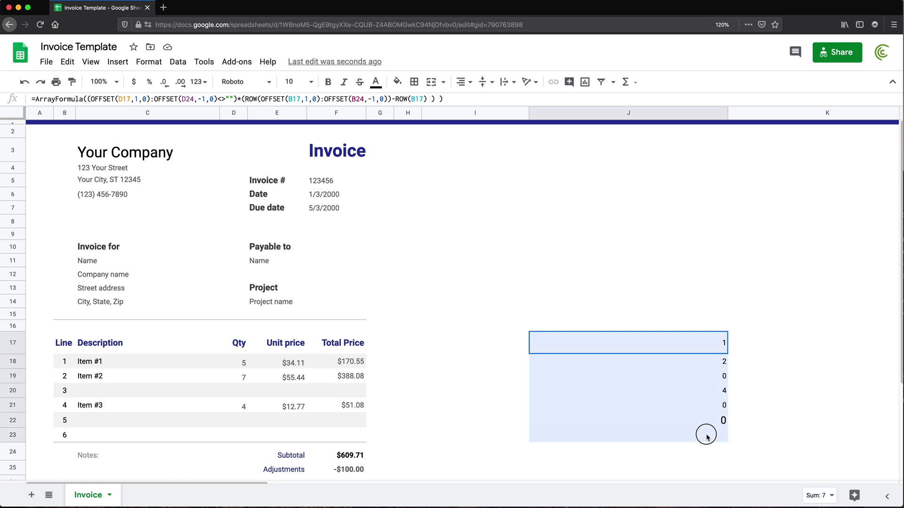
pyautogui.click(693, 346)
pyautogui.click(701, 361)
pyautogui.click(718, 382)
pyautogui.click(714, 390)
pyautogui.moveTo(716, 406); pyautogui.dragTo(717, 421)
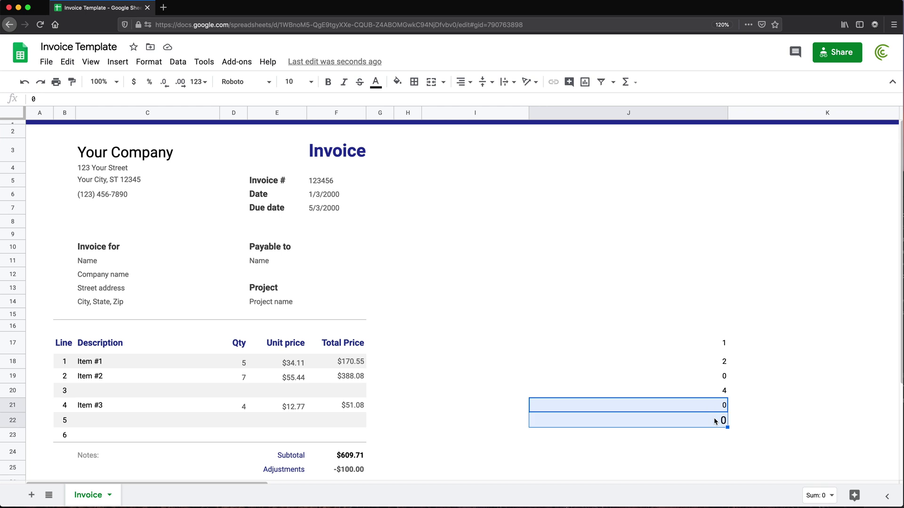
pyautogui.click(706, 394)
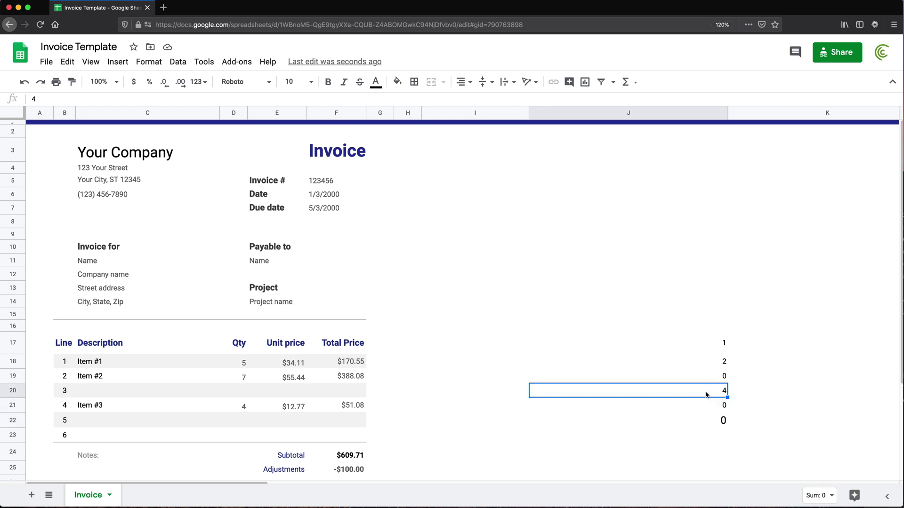
pyautogui.click(694, 345)
pyautogui.doubleClick(694, 344)
# Wrap J17's ArrayFormula contents in MAX so it returns the highest line number, 4.
pyautogui.click(585, 338)
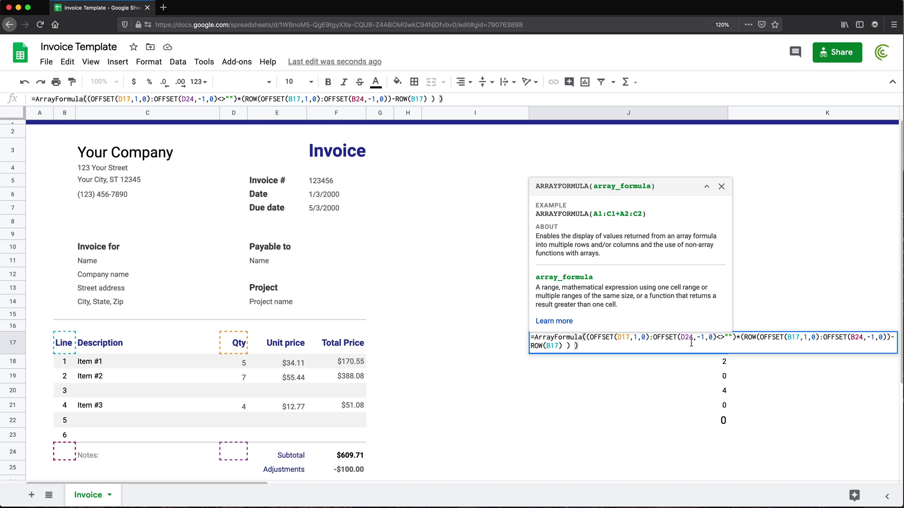
pyautogui.write('MAX(')
pyautogui.click(599, 345)
pyautogui.write(')')
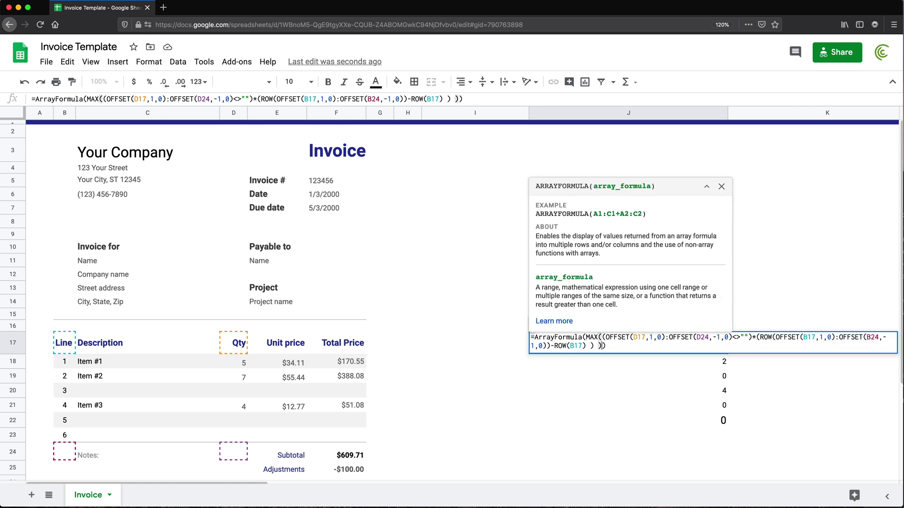
pyautogui.press('Return')
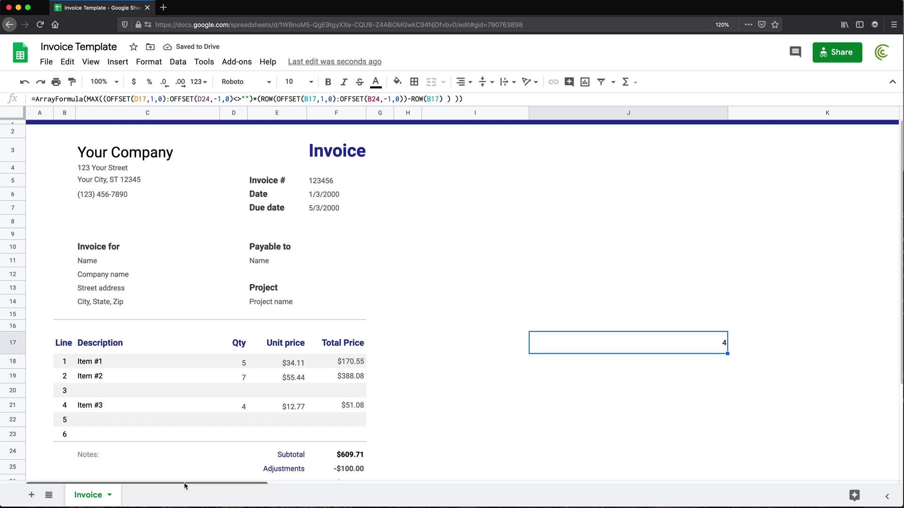
# Test the result with quantities 5 and then 7 in D22, then clear D22.
pyautogui.click(241, 419)
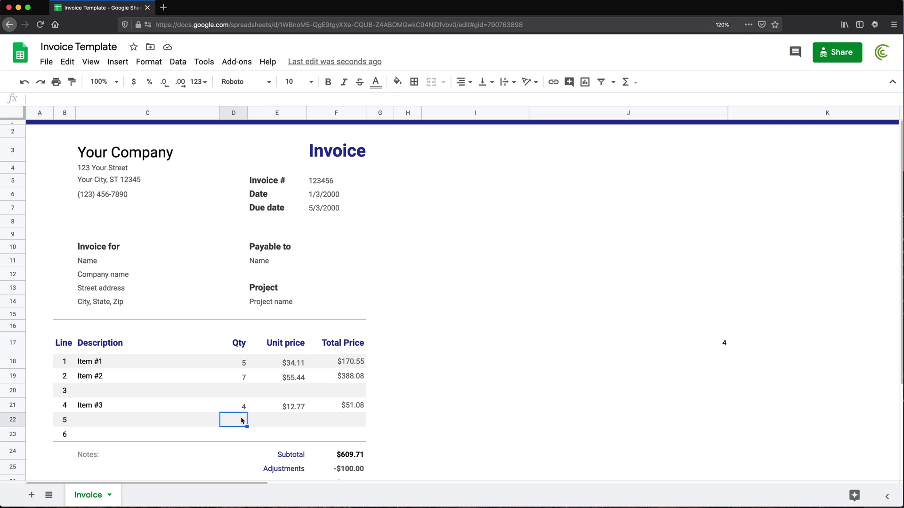
pyautogui.write('5')
pyautogui.press('Return')
pyautogui.click(233, 420)
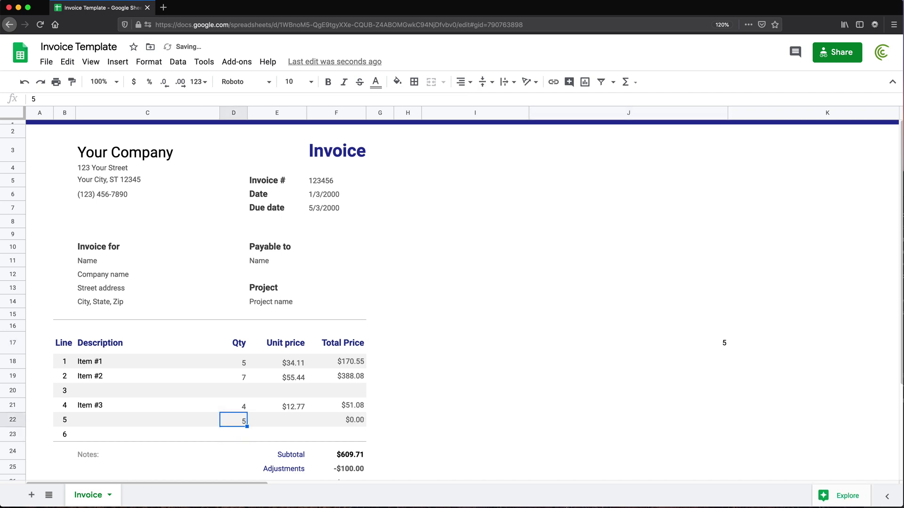
pyautogui.write('7')
pyautogui.press('Return')
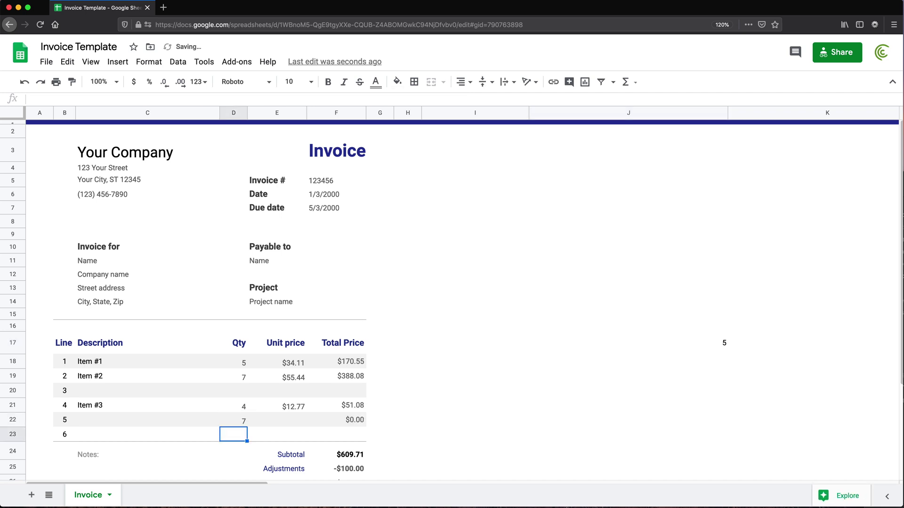
pyautogui.click(234, 420)
pyautogui.press('Delete')
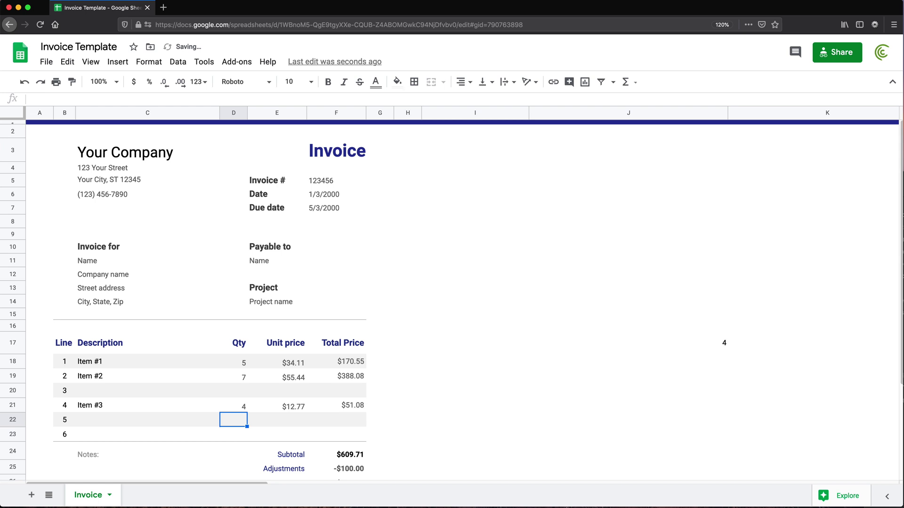
# Test with a quantity of 1 in D23, then clear it and return to J17.
pyautogui.click(234, 434)
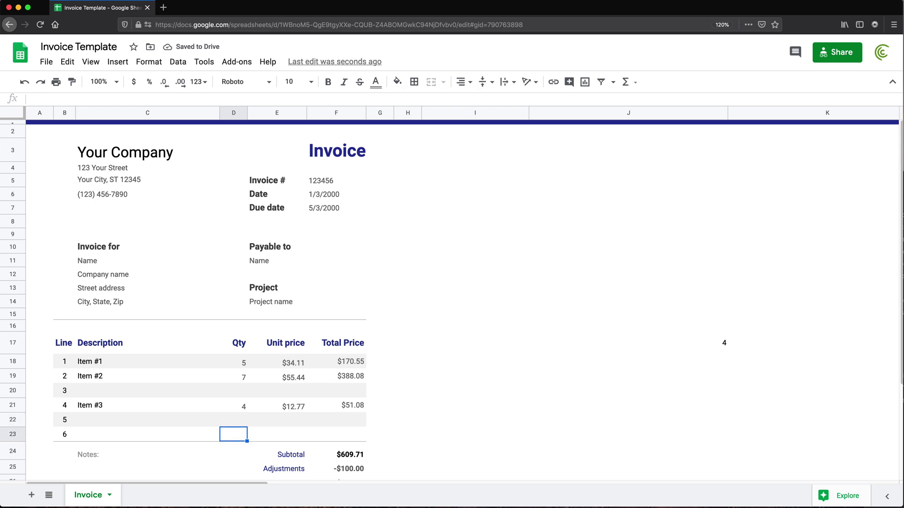
pyautogui.write('1')
pyautogui.press('Return')
pyautogui.click(233, 434)
pyautogui.press('Delete')
pyautogui.click(234, 405)
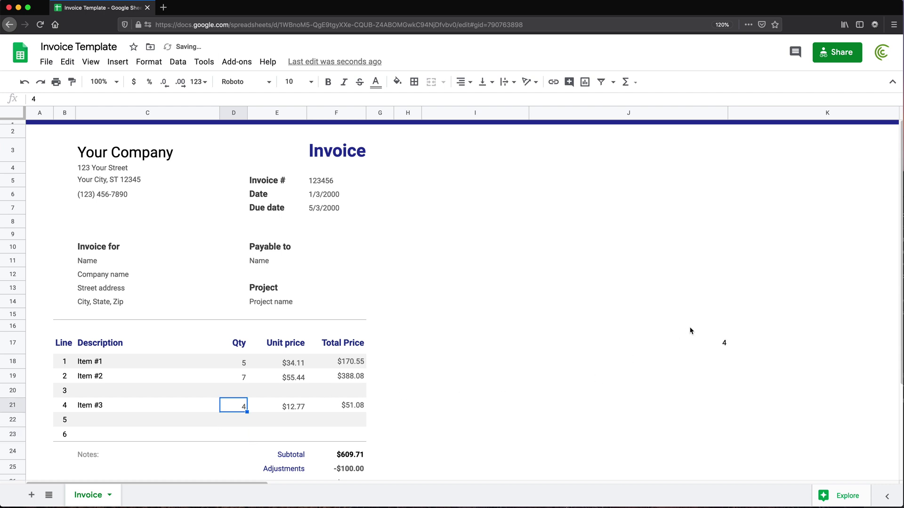
pyautogui.click(708, 347)
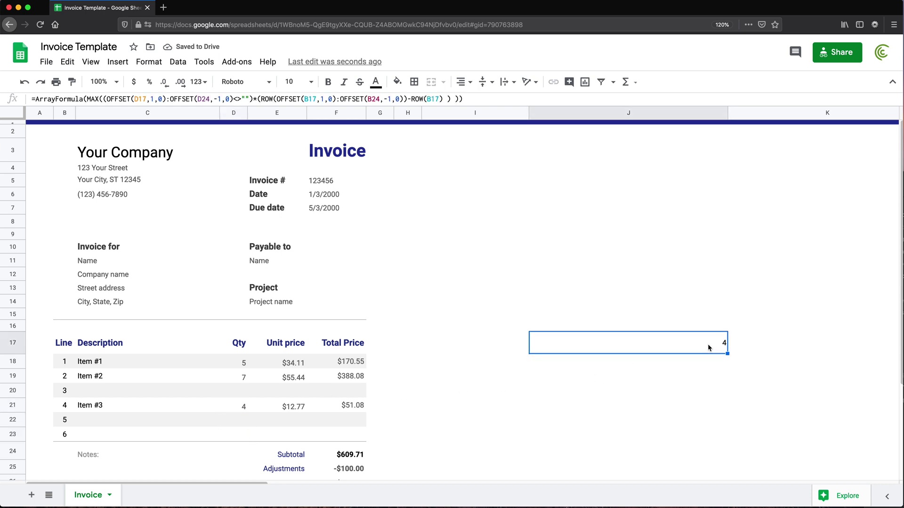
# Copy the ROW(OFFSET(...))-ROW(B17) numbering expression from B17's formula.
pyautogui.doubleClick(675, 350)
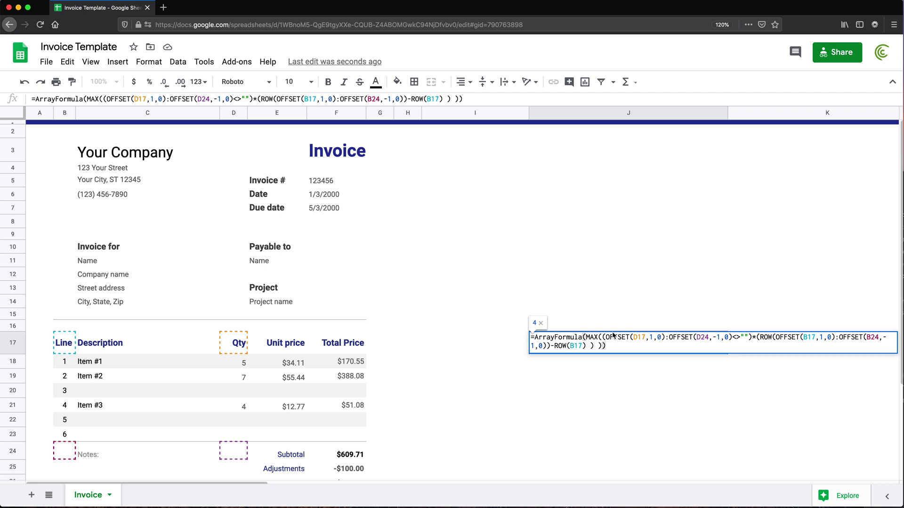
pyautogui.press('Return')
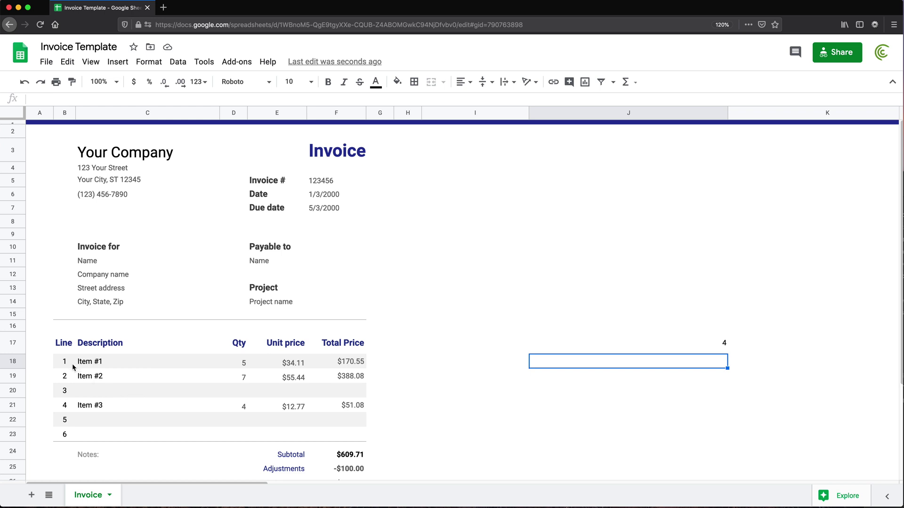
pyautogui.moveTo(68, 365); pyautogui.dragTo(73, 409)
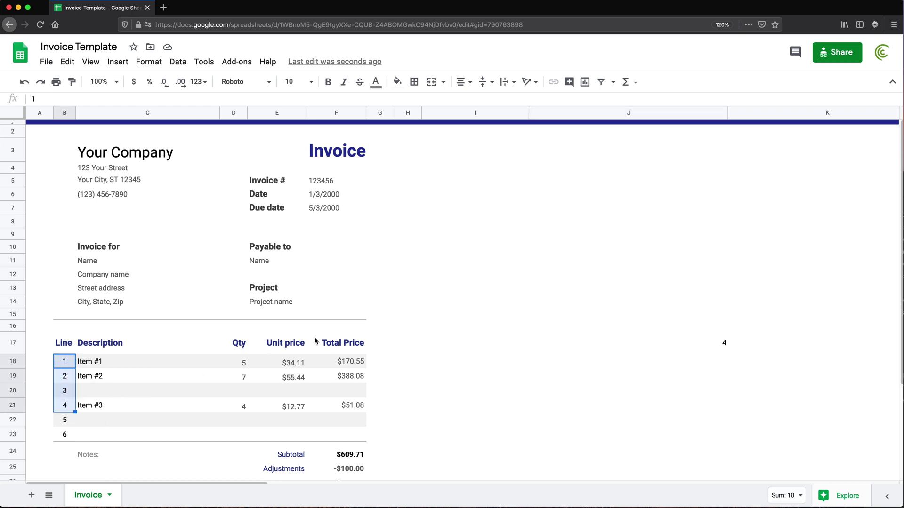
pyautogui.doubleClick(61, 345)
pyautogui.moveTo(123, 99); pyautogui.dragTo(308, 100)
pyautogui.hotkey('ctrl', 'c')
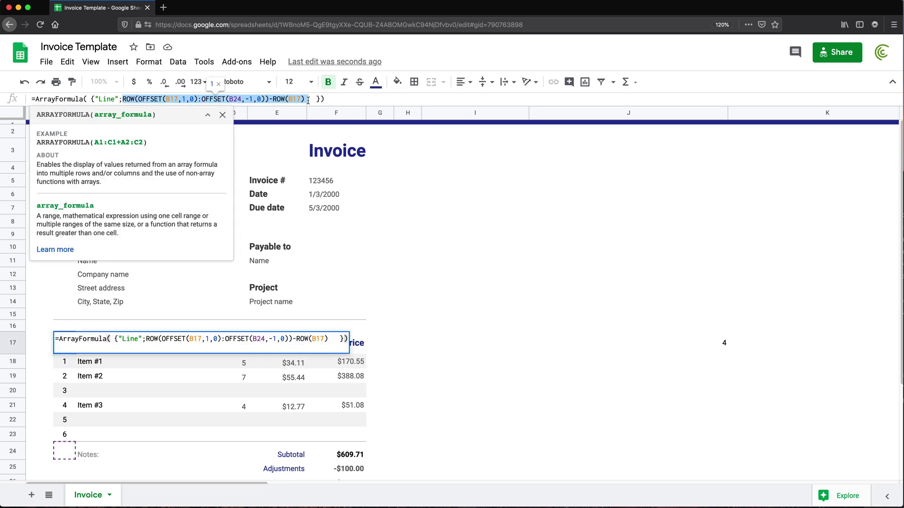
pyautogui.press('Escape')
pyautogui.click(586, 348)
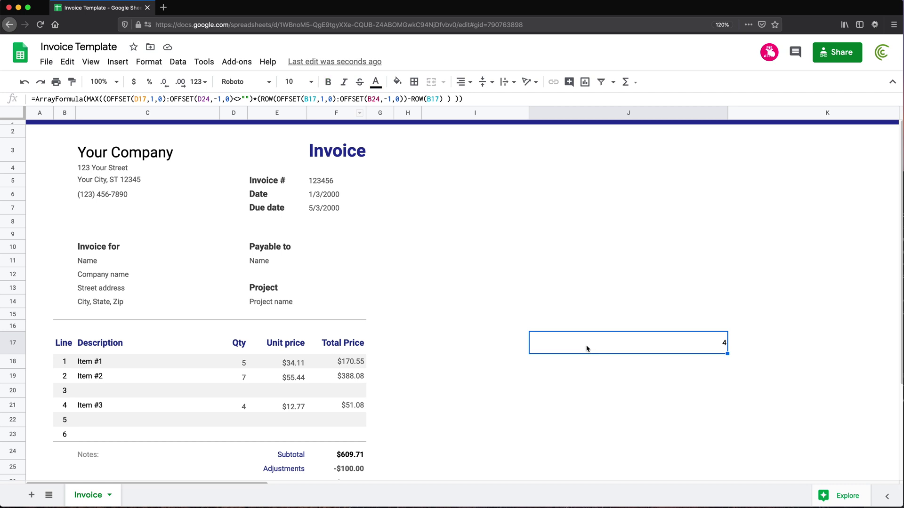
# Paste the expression as a formula in I17 and confirm it lists 1 to 6.
pyautogui.click(491, 346)
pyautogui.write('=')
pyautogui.hotkey('ctrl', 'v')
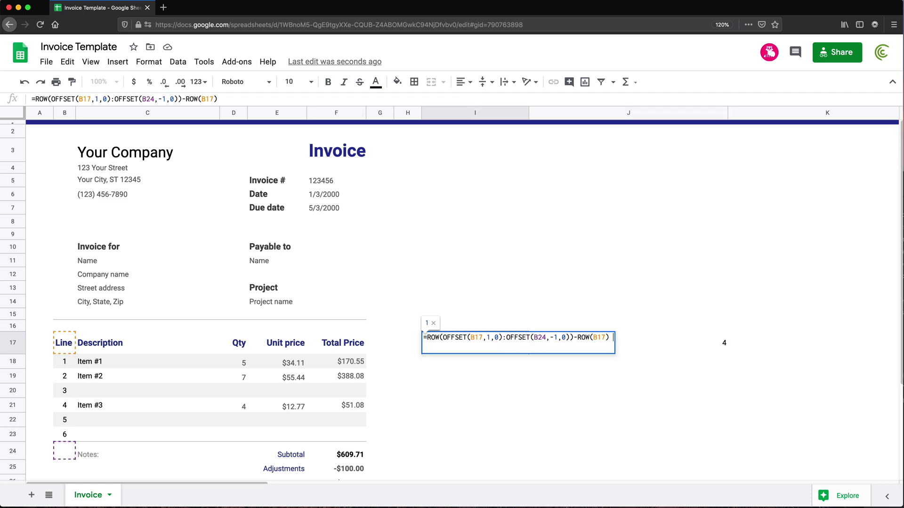
pyautogui.press('Return')
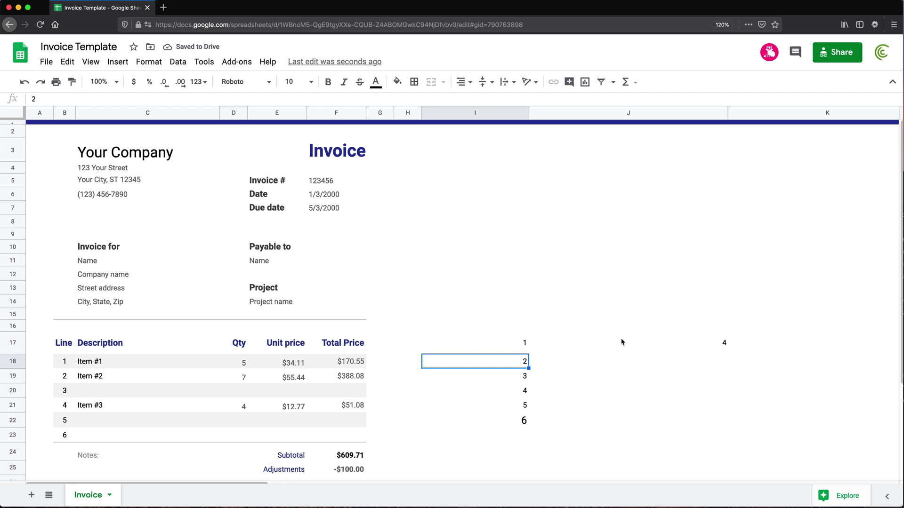
pyautogui.click(663, 347)
pyautogui.click(506, 348)
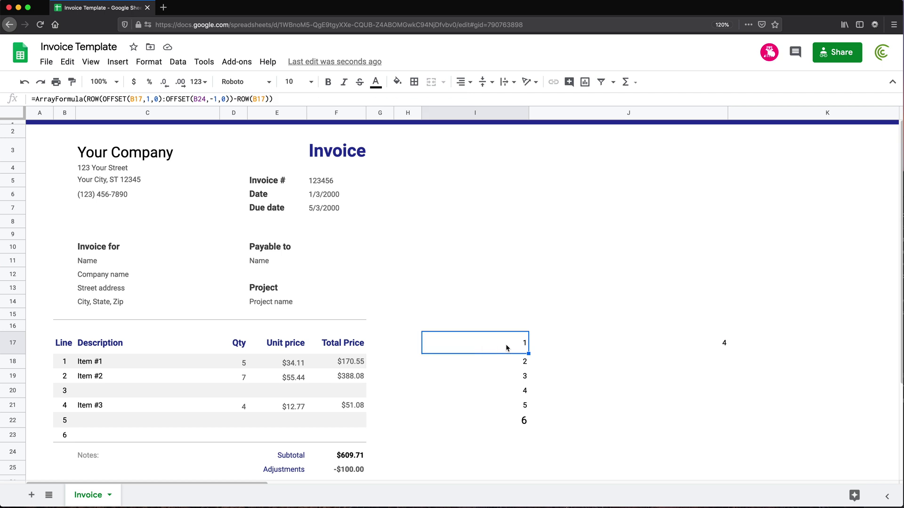
pyautogui.click(517, 394)
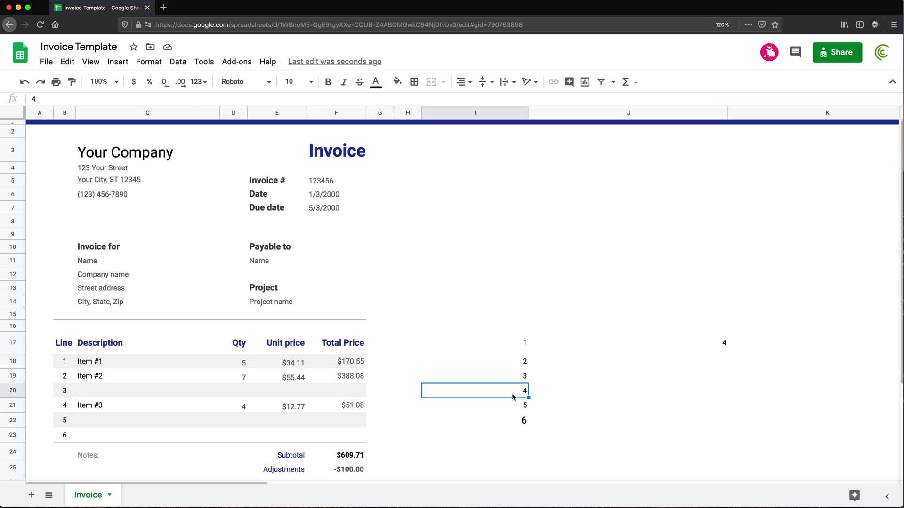
pyautogui.press('Down')
pyautogui.press('Down')
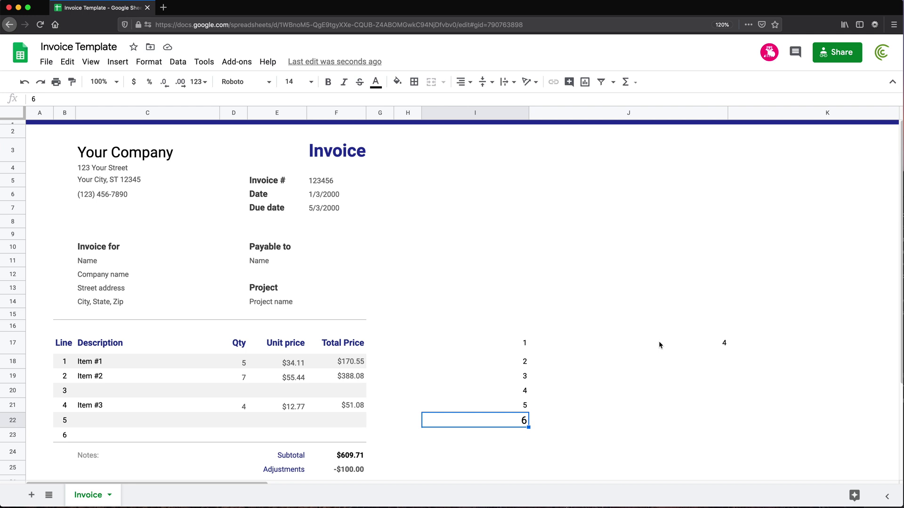
pyautogui.click(520, 351)
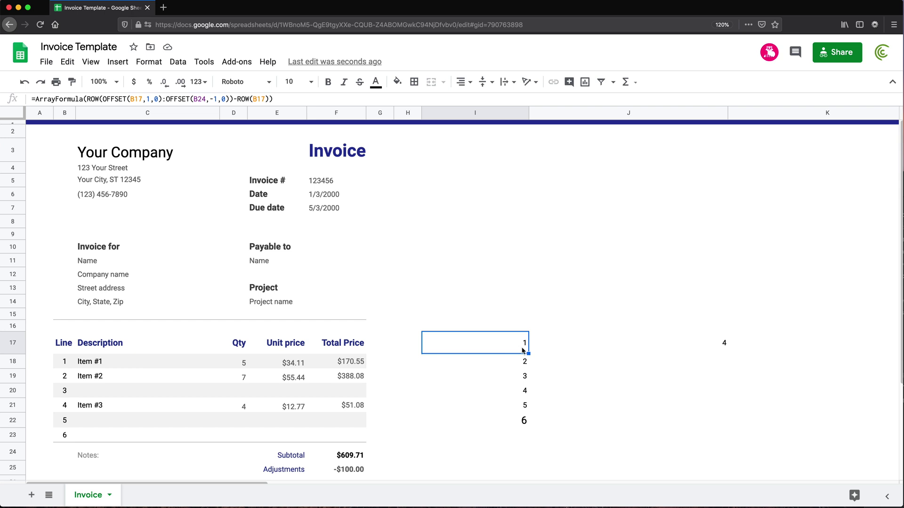
# Copy the MAX(...) count part of J17's formula.
pyautogui.doubleClick(694, 343)
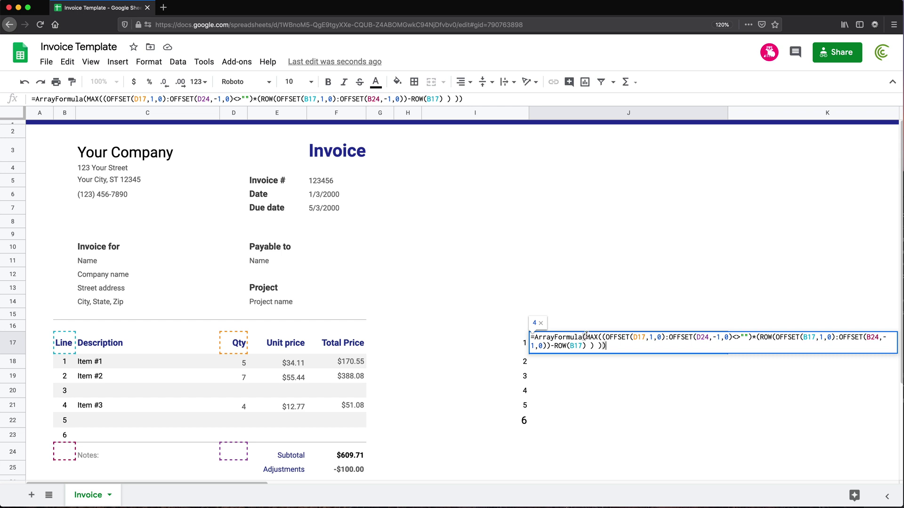
pyautogui.moveTo(586, 337); pyautogui.dragTo(602, 345)
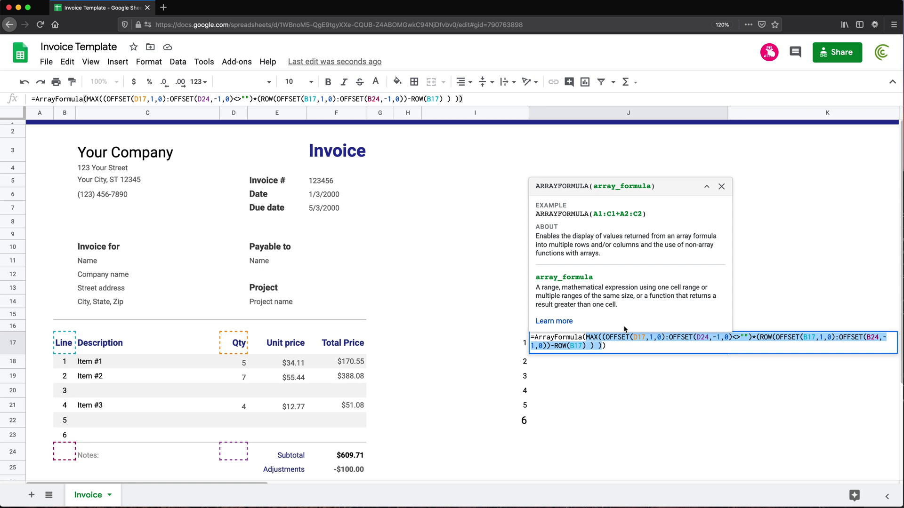
pyautogui.press('Escape')
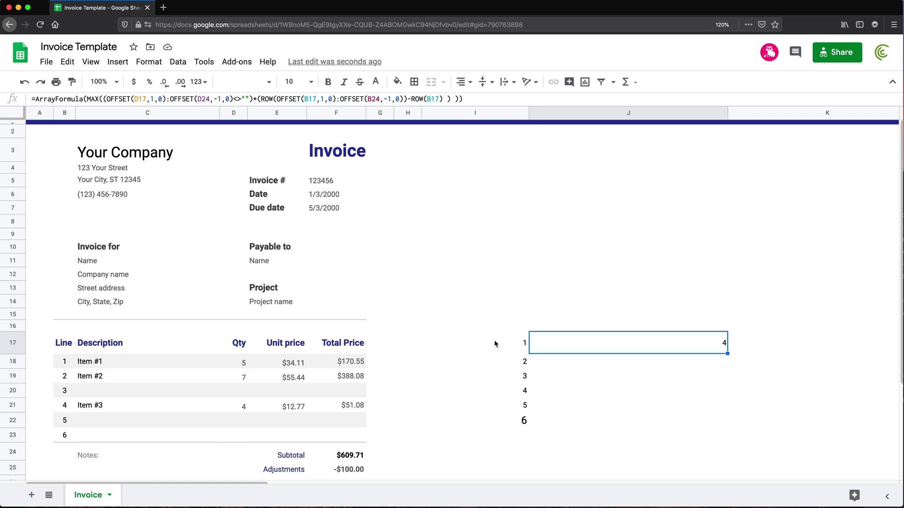
# Enter =ArrayFormula(IF(I17:I22>MAX(...),"",I17:I22)) in K17 to blank numbers above the Qty count.
pyautogui.click(740, 345)
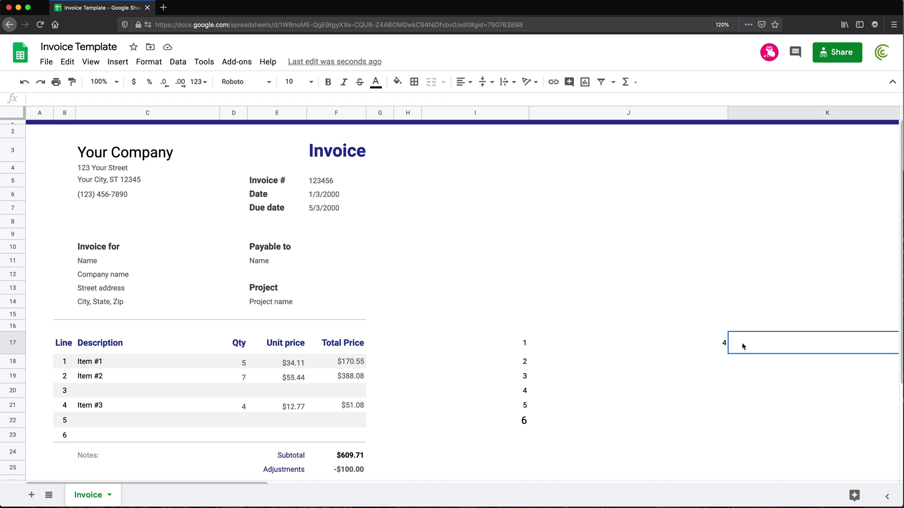
pyautogui.write('=if')
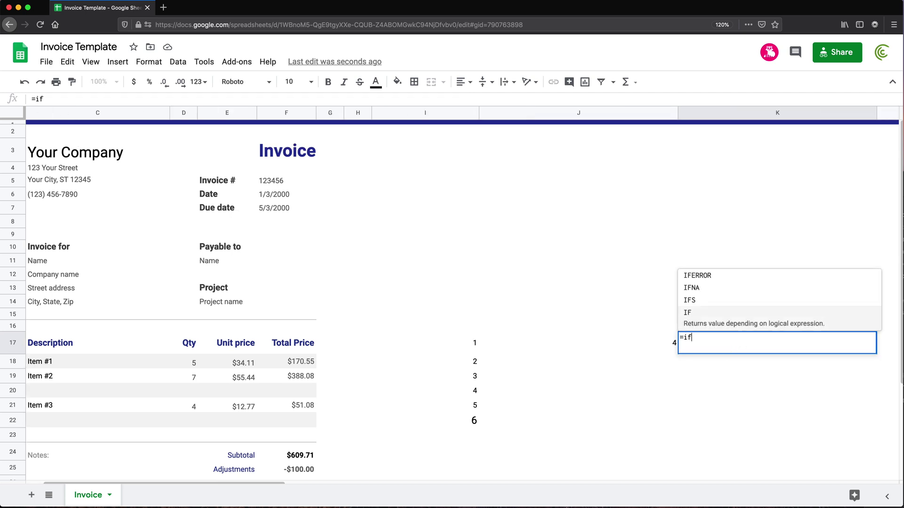
pyautogui.press('Tab')
pyautogui.moveTo(467, 343); pyautogui.dragTo(466, 423)
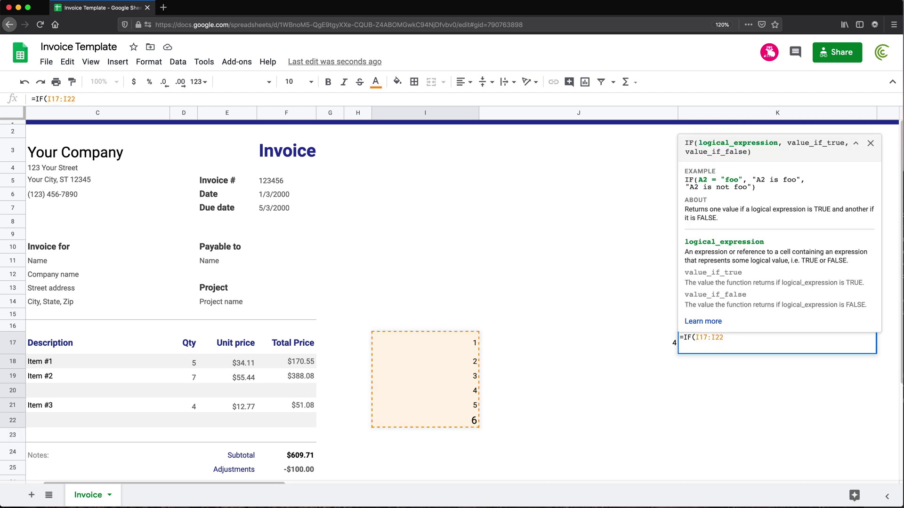
pyautogui.write('>')
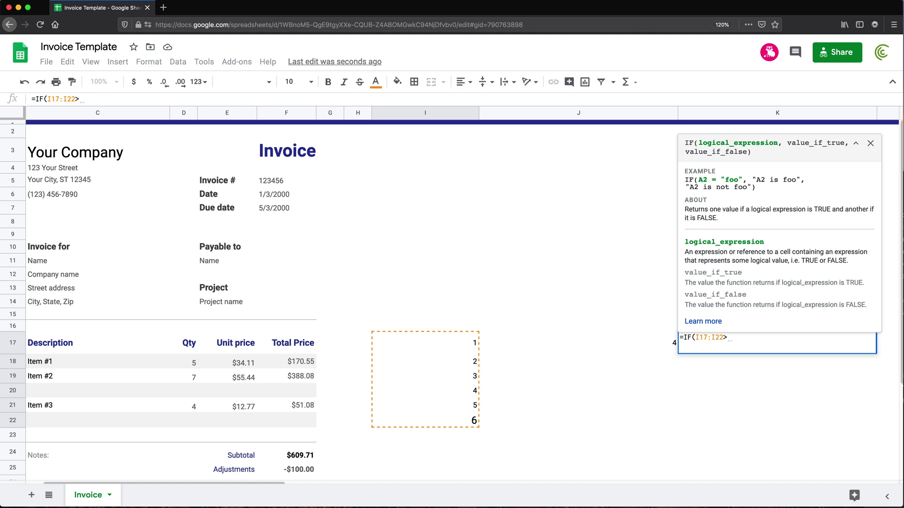
pyautogui.write('MAX((OFFSET(D17,1,0):OFFSET(D24,-1,0)<>"")*(ROW(OFFSET(B17,1,0):OFFSET(B24,-1,0))-ROW(B17) ) )')
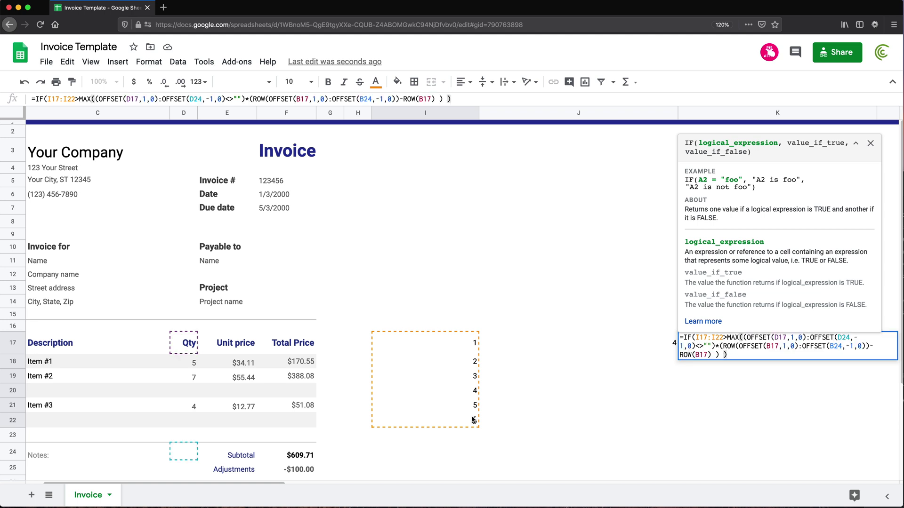
pyautogui.write(', ')
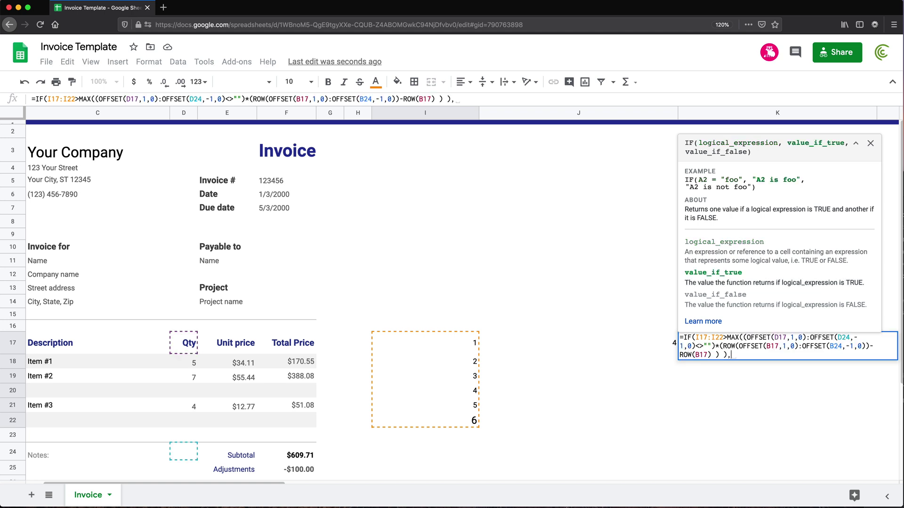
pyautogui.write('""')
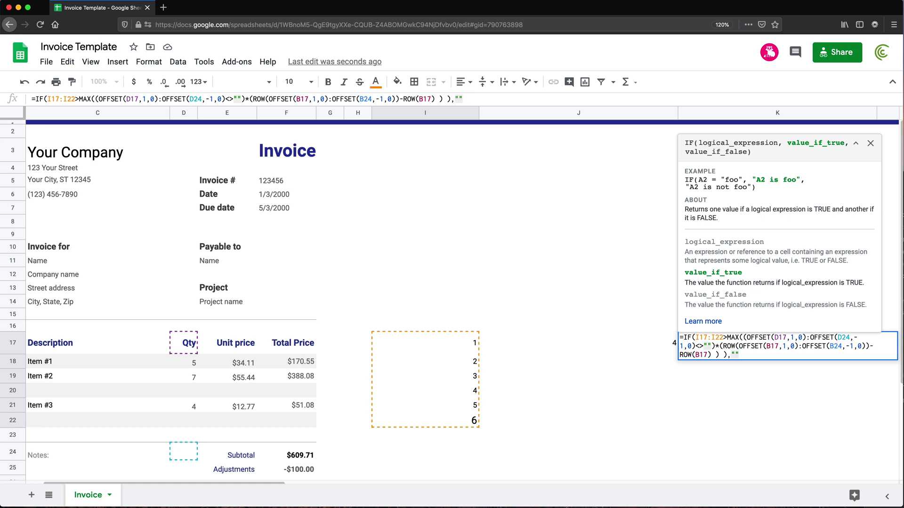
pyautogui.write(',')
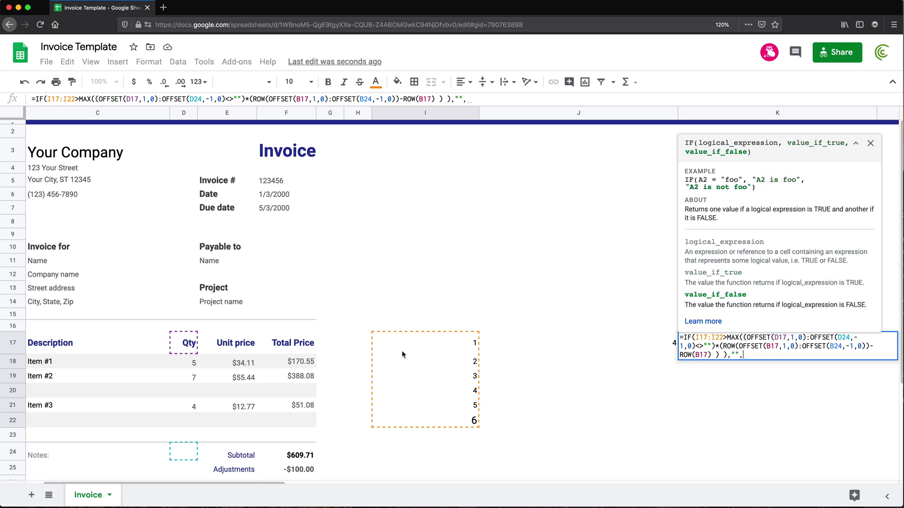
pyautogui.moveTo(420, 336); pyautogui.dragTo(426, 416)
pyautogui.write(')')
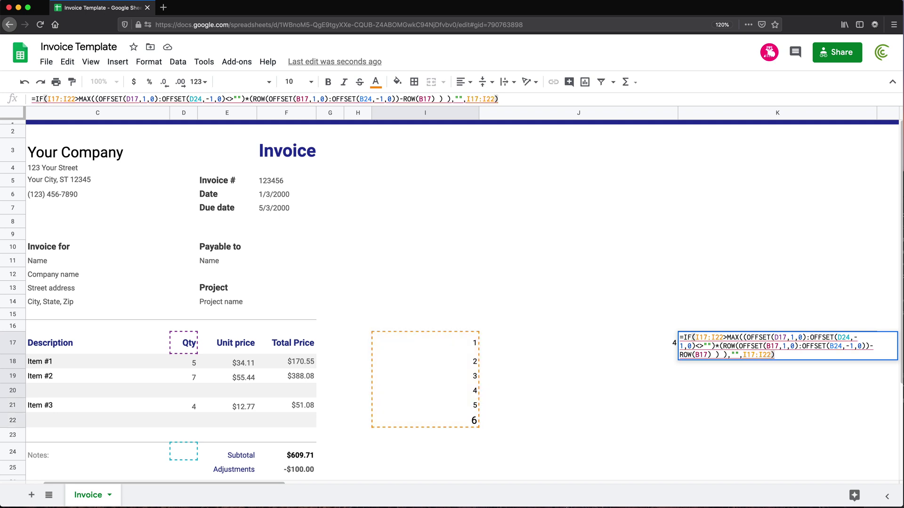
pyautogui.hotkey('ctrl', 'shift', 'Return')
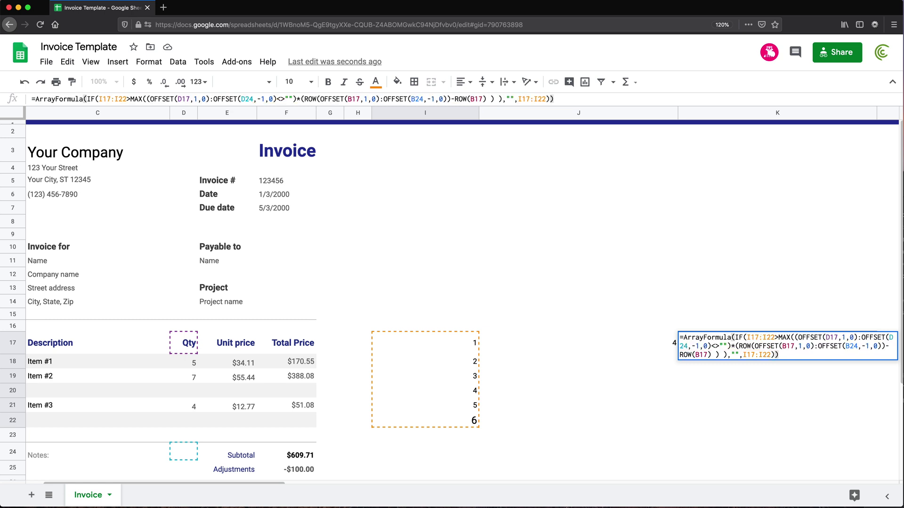
# Commit K17, confirm it lists 1–4, and copy I17's row-numbering expression.
pyautogui.press('Return')
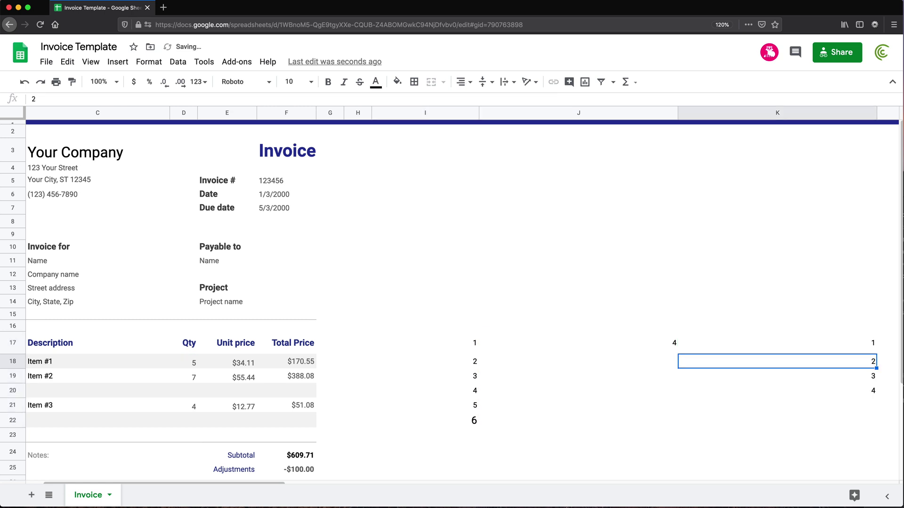
pyautogui.moveTo(781, 338); pyautogui.dragTo(783, 390)
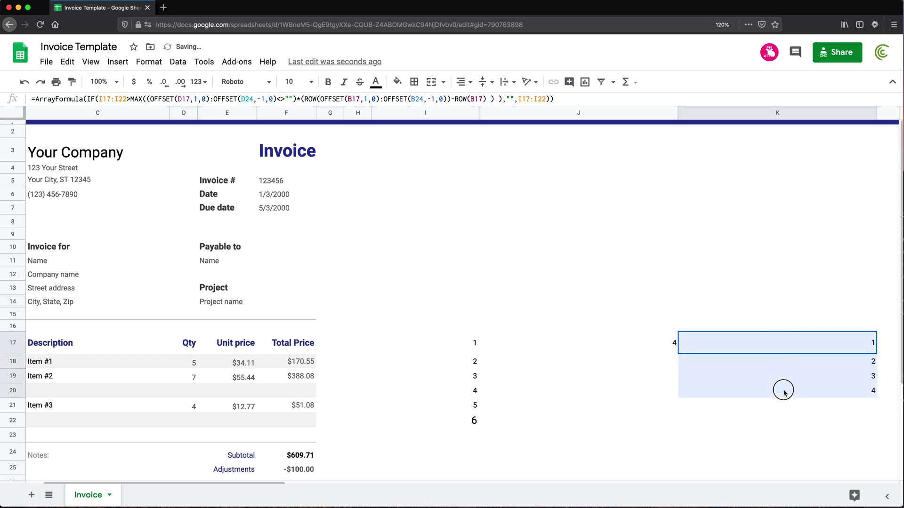
pyautogui.doubleClick(784, 352)
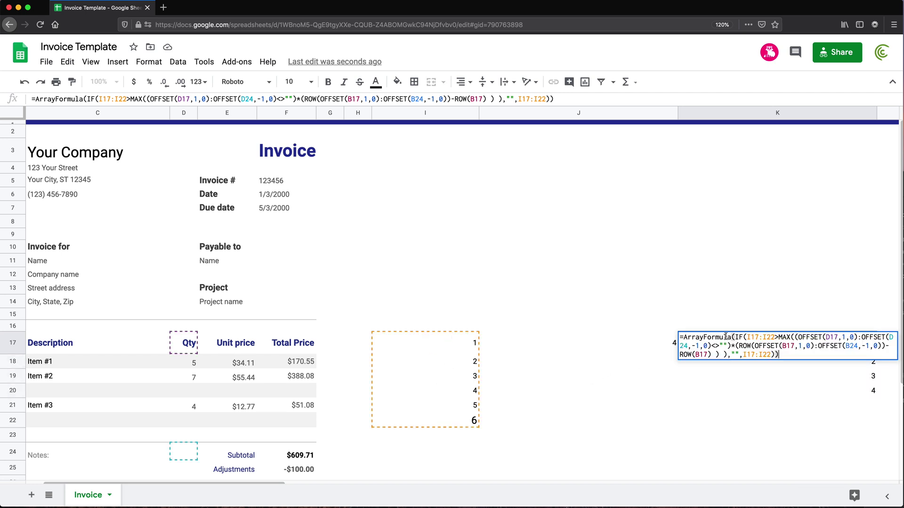
pyautogui.press('Escape')
pyautogui.doubleClick(442, 345)
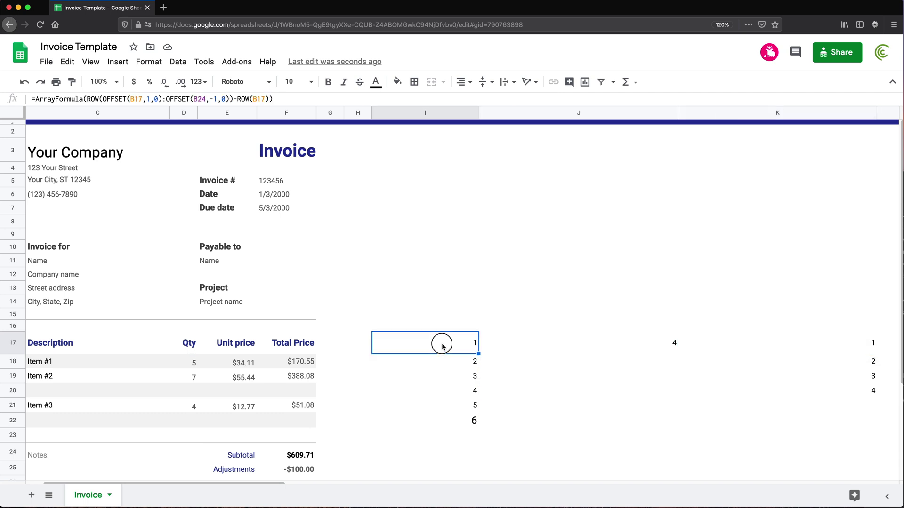
pyautogui.moveTo(428, 337); pyautogui.dragTo(615, 337)
pyautogui.hotkey('ctrl', 'c')
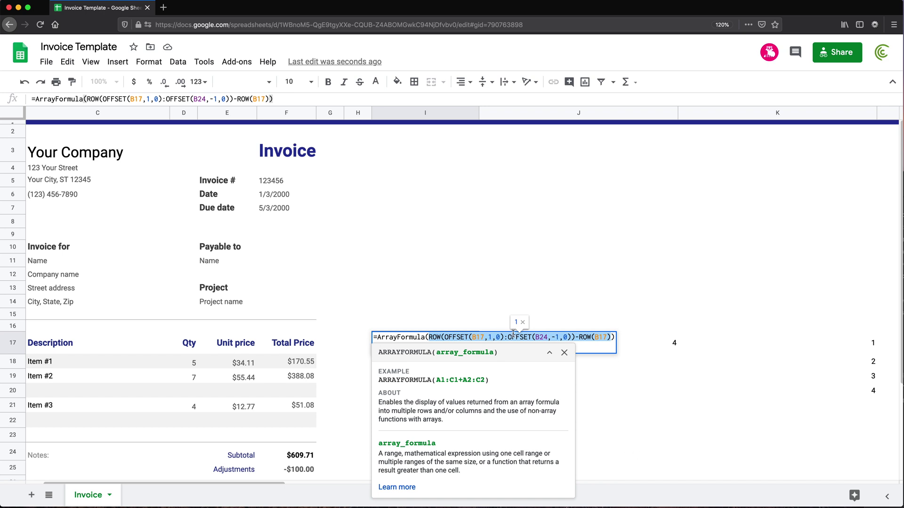
pyautogui.press('Escape')
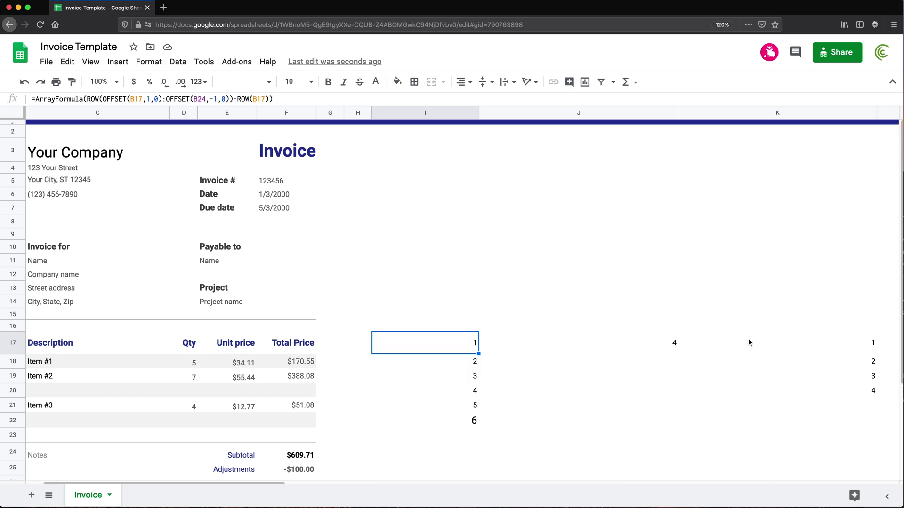
# Replace both I17:I22 references in K17's formula with the ROW-OFFSET expression.
pyautogui.click(722, 342)
pyautogui.doubleClick(772, 341)
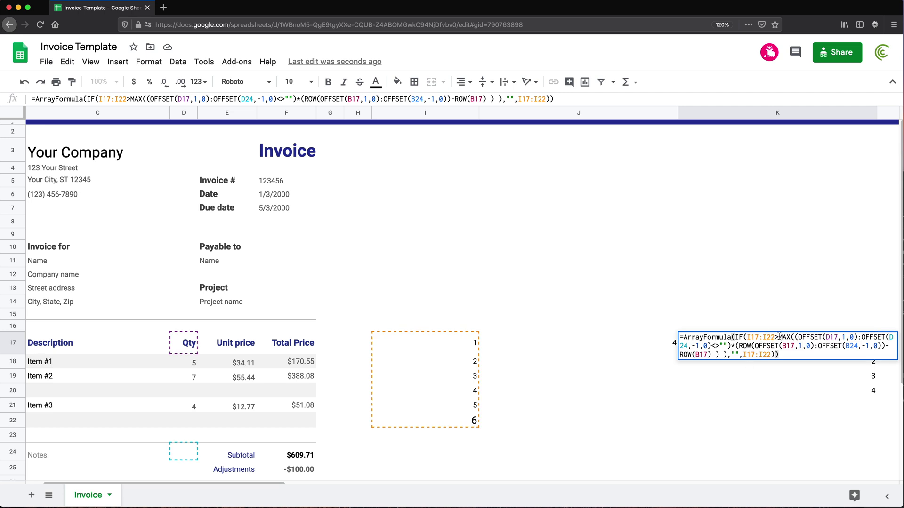
pyautogui.moveTo(776, 337); pyautogui.dragTo(746, 337)
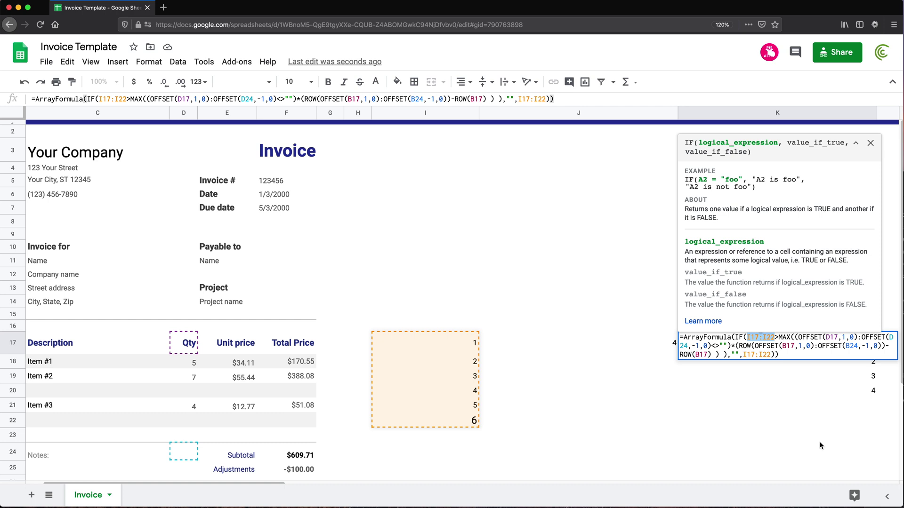
pyautogui.hotkey('ctrl', 'v')
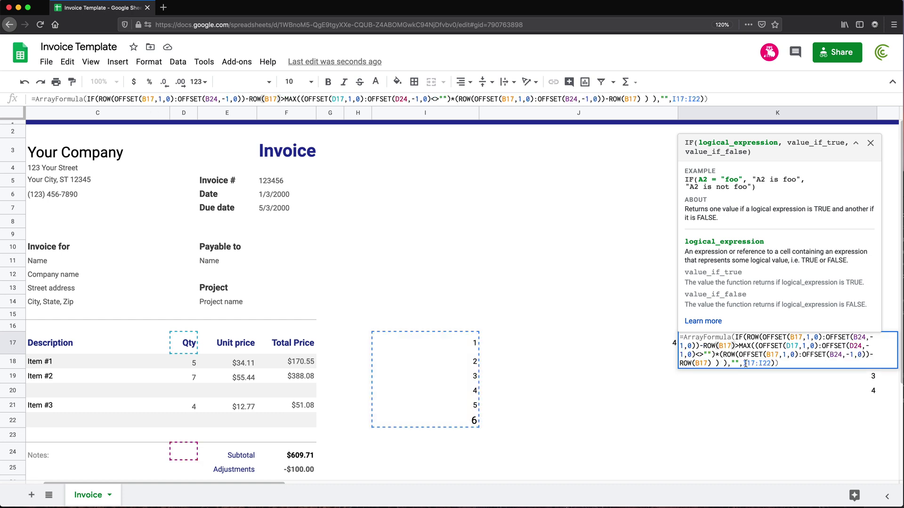
pyautogui.moveTo(745, 364); pyautogui.dragTo(771, 363)
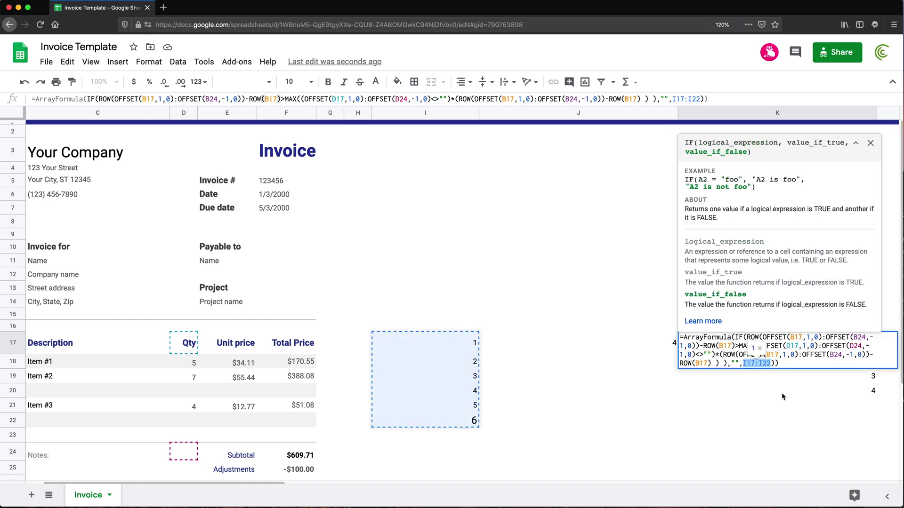
pyautogui.hotkey('ctrl', 'v')
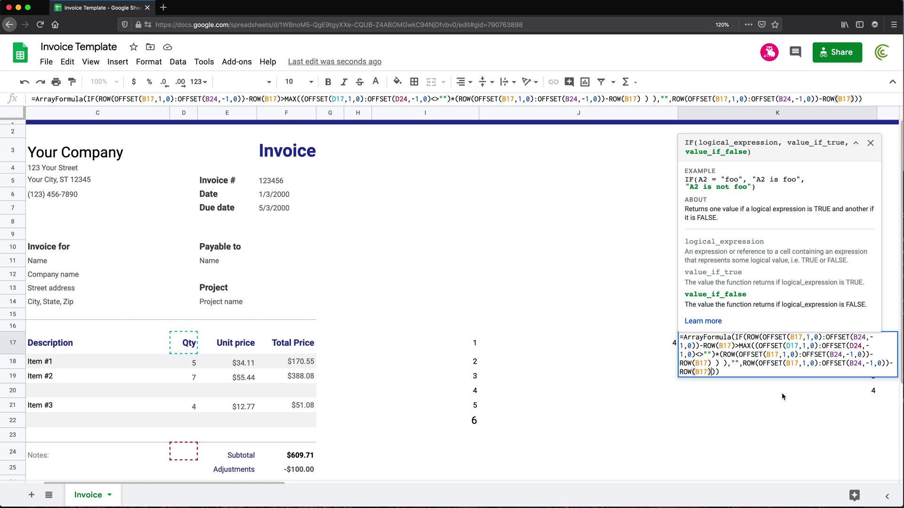
pyautogui.press('Return')
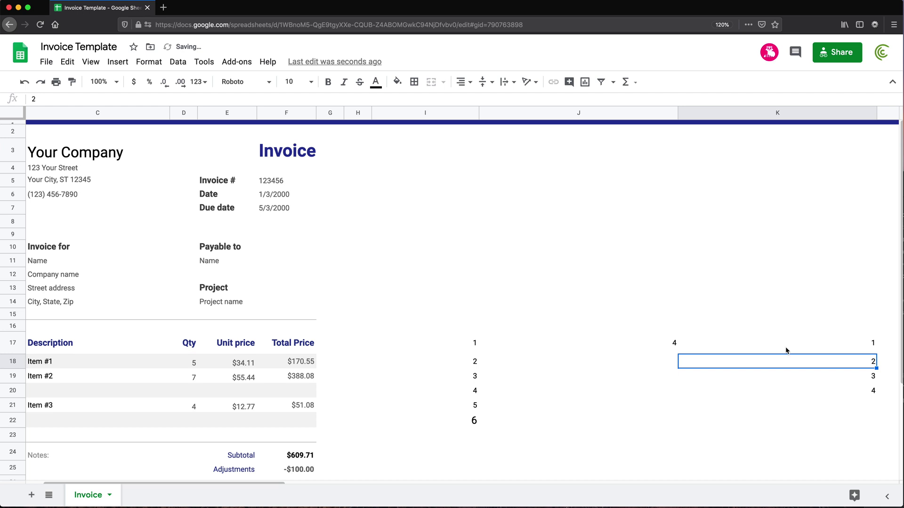
# Clear the stray 4 from J17 and the helper formula from I17.
pyautogui.click(781, 338)
pyautogui.click(657, 349)
pyautogui.press('Delete')
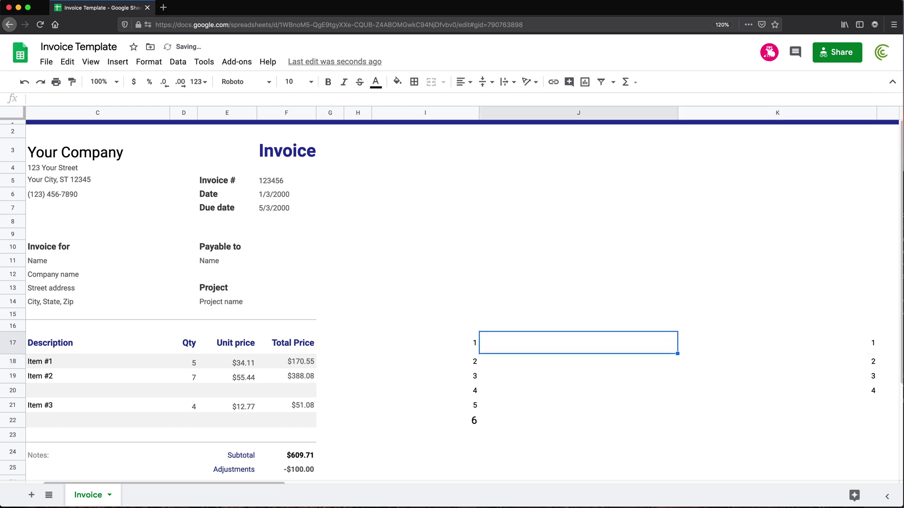
pyautogui.press('Left')
pyautogui.press('Delete')
pyautogui.press('Right')
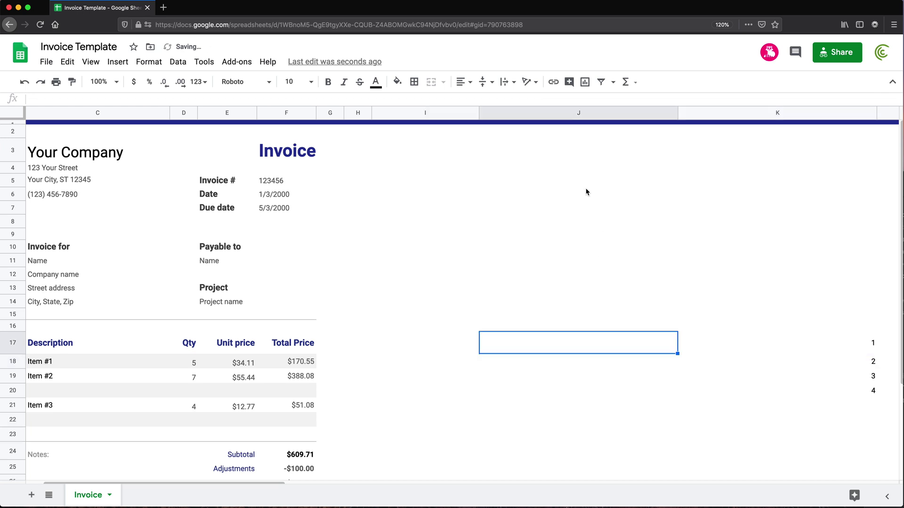
# Delete the empty column J and narrow the new formula column J.
pyautogui.rightClick(529, 114)
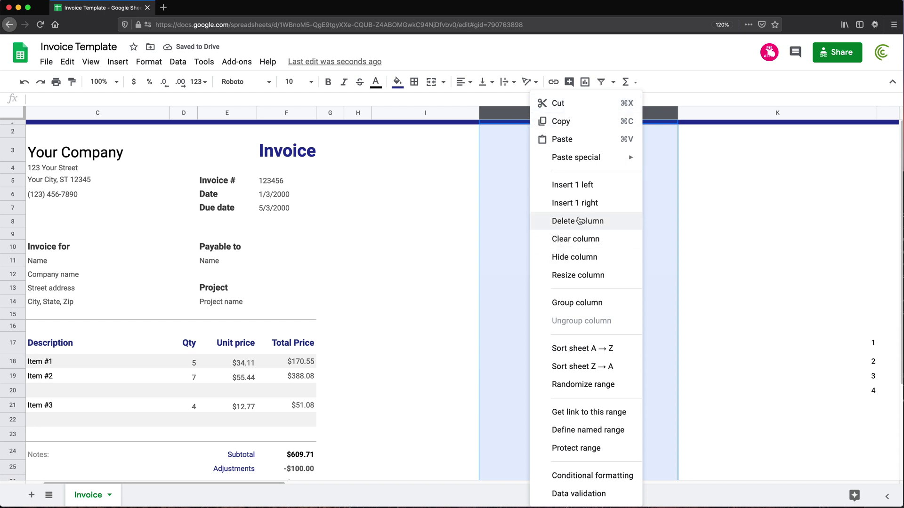
pyautogui.click(578, 221)
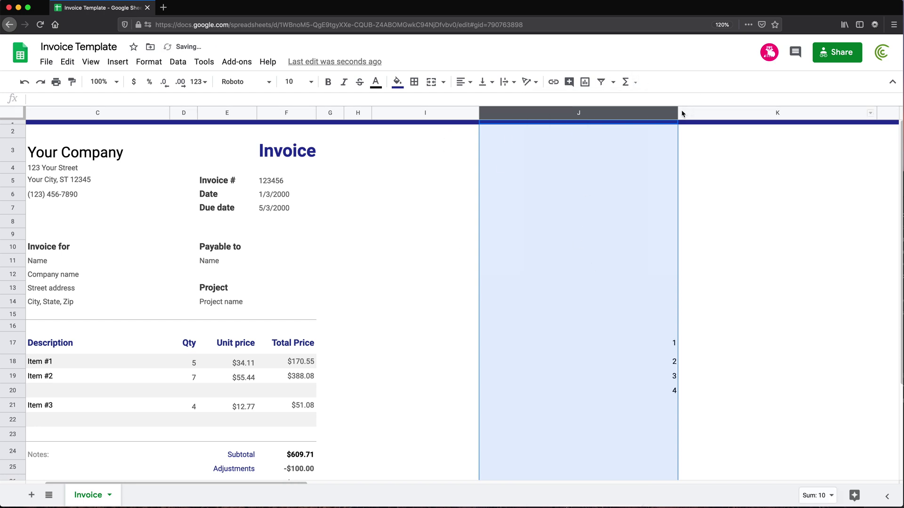
pyautogui.moveTo(683, 113); pyautogui.dragTo(582, 114)
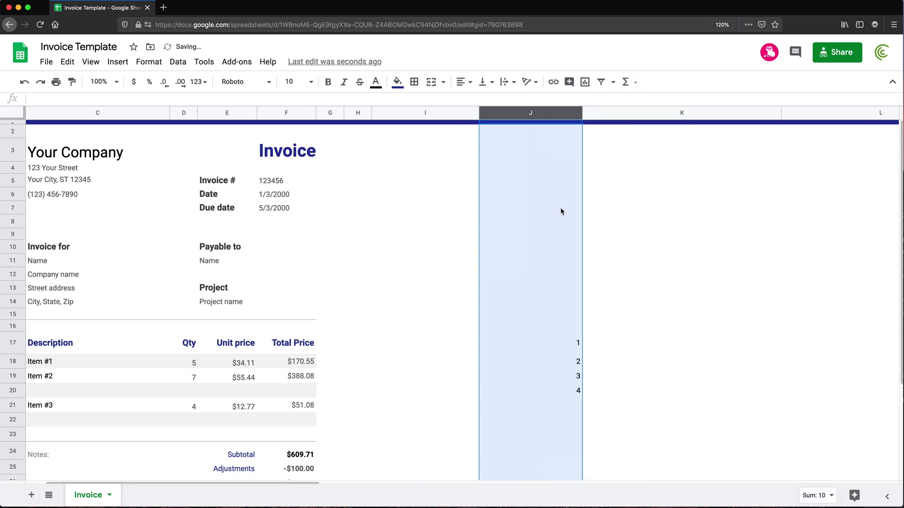
pyautogui.click(538, 350)
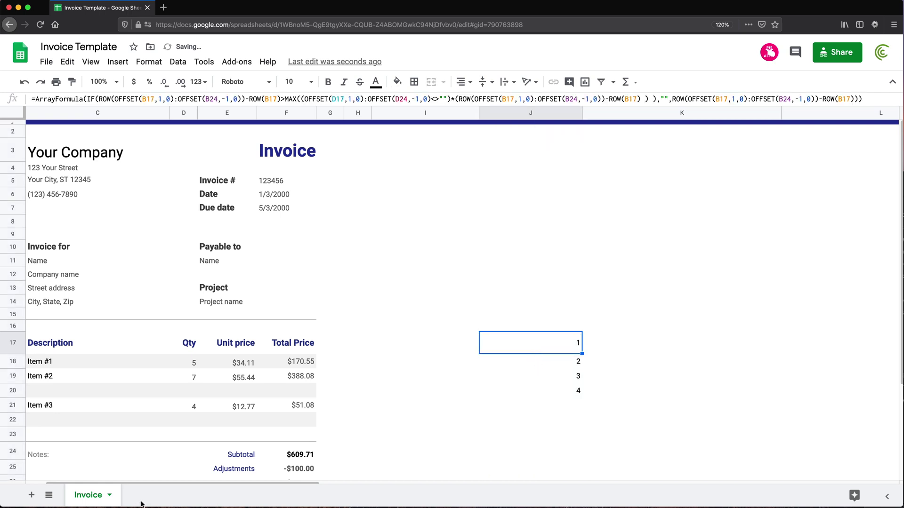
# Check B17's formula, then open J17's formula for editing at a larger page zoom.
pyautogui.moveTo(131, 482); pyautogui.dragTo(89, 489)
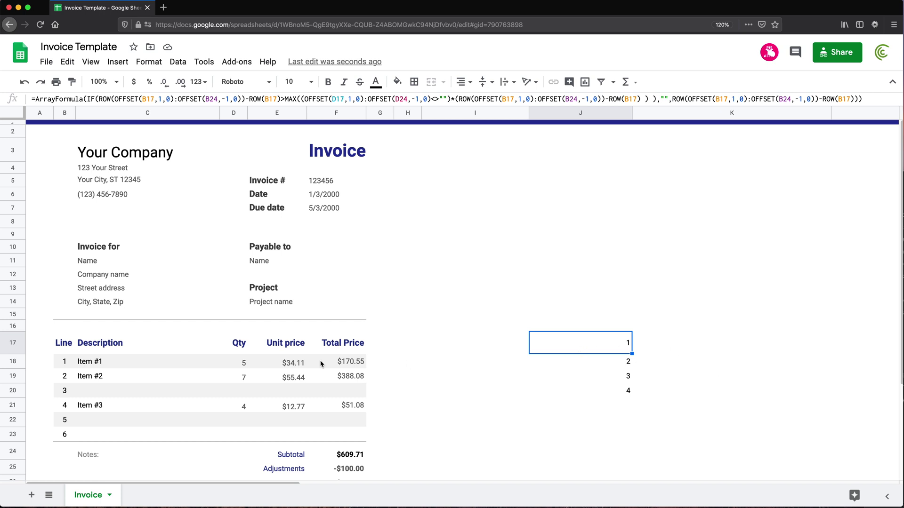
pyautogui.click(62, 344)
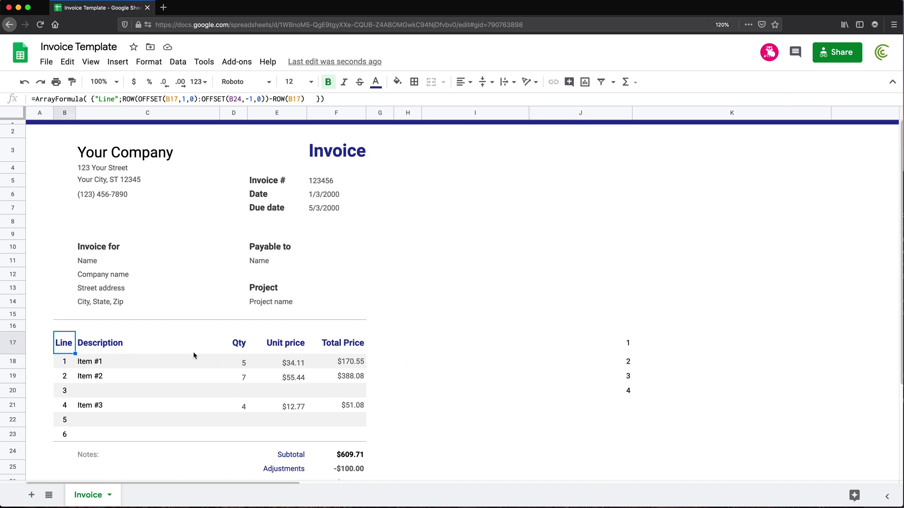
pyautogui.click(592, 345)
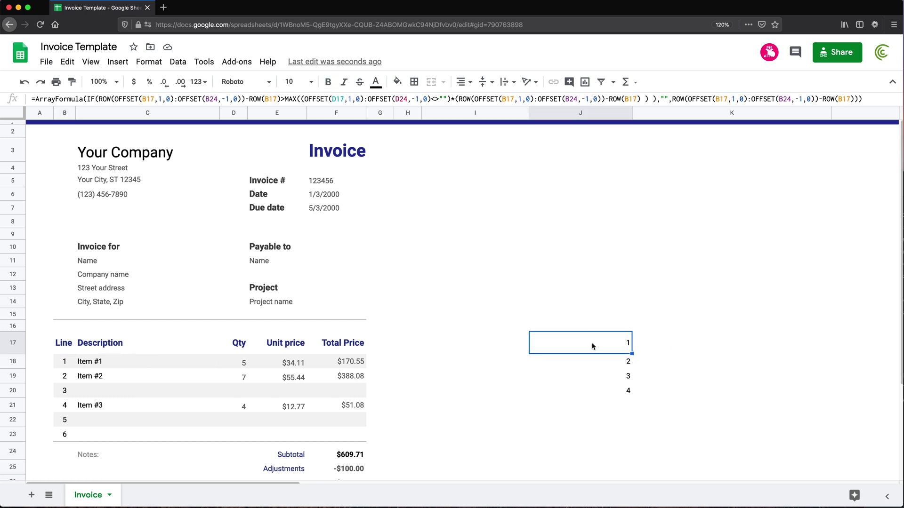
pyautogui.doubleClick(593, 347)
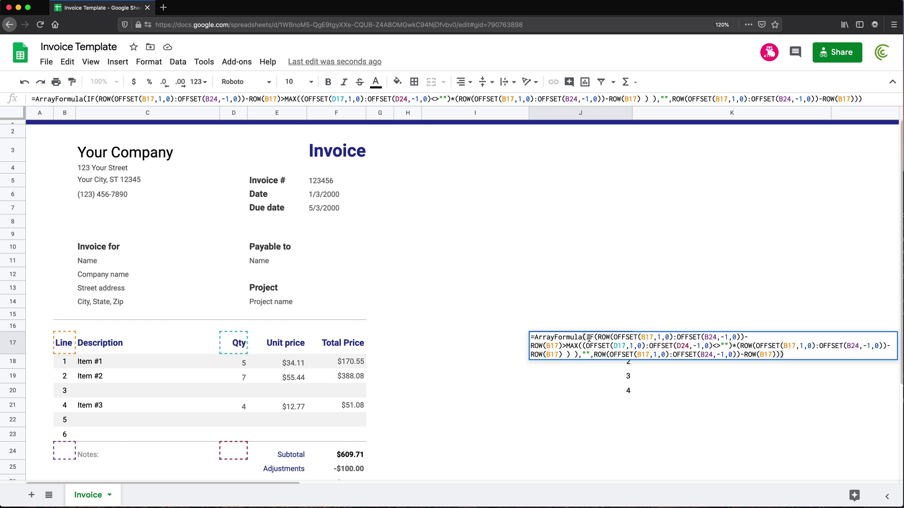
pyautogui.press('Escape')
pyautogui.press('super+plus')
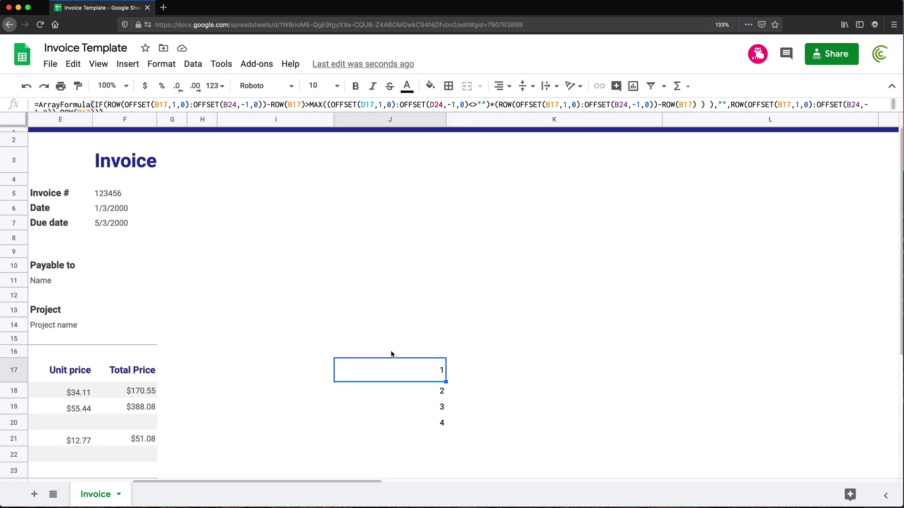
pyautogui.press('Return')
# Wrap the IF in { } braces and add a "Line" header before it.
pyautogui.click(396, 363)
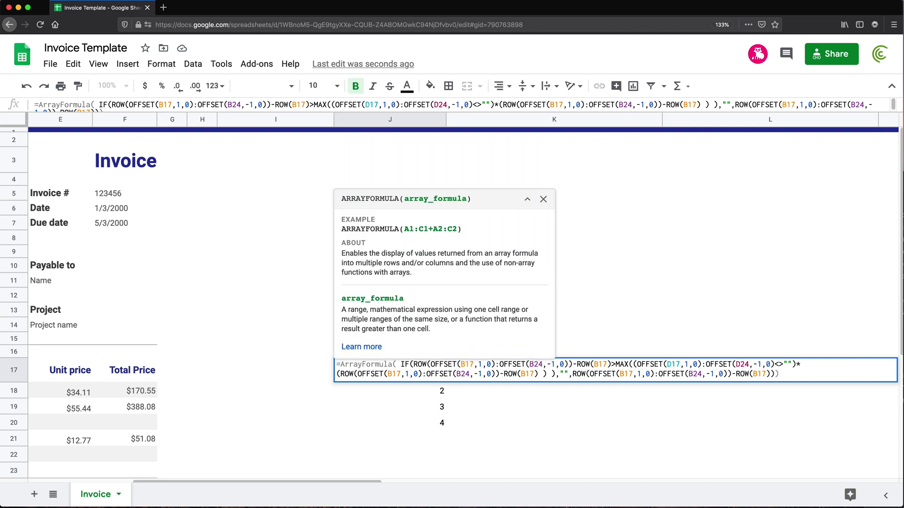
pyautogui.write('{')
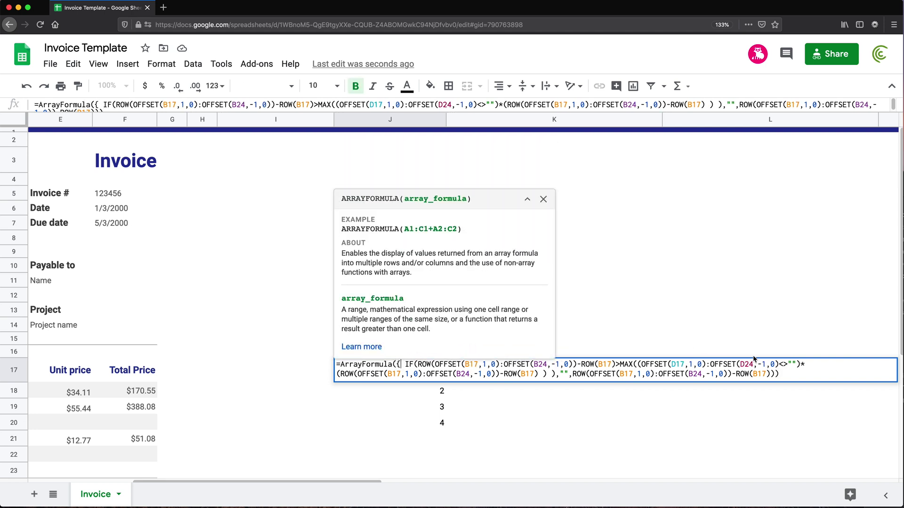
pyautogui.click(776, 375)
pyautogui.write('}')
pyautogui.click(402, 363)
pyautogui.write('"Line";')
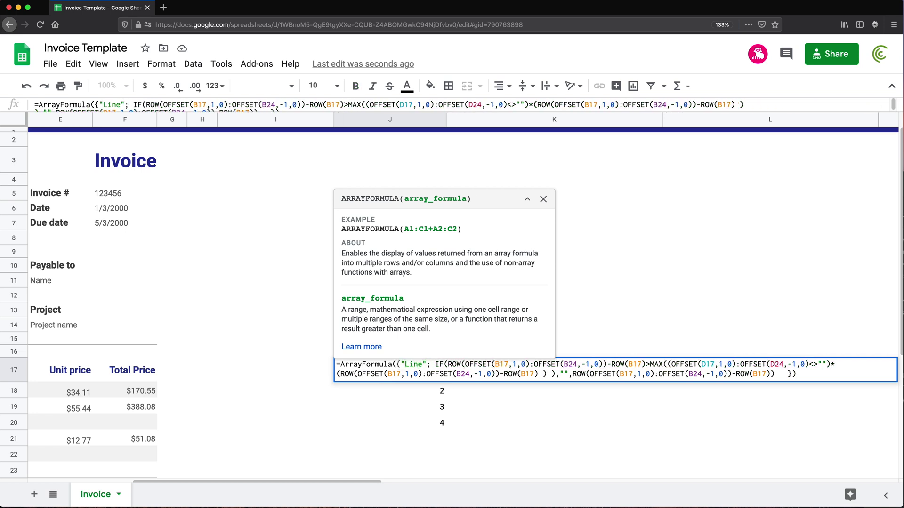
pyautogui.press('Delete')
# Finish J17's header formula with the ; separator, then cut the whole formula out of J17.
pyautogui.write(';')
pyautogui.press('Return')
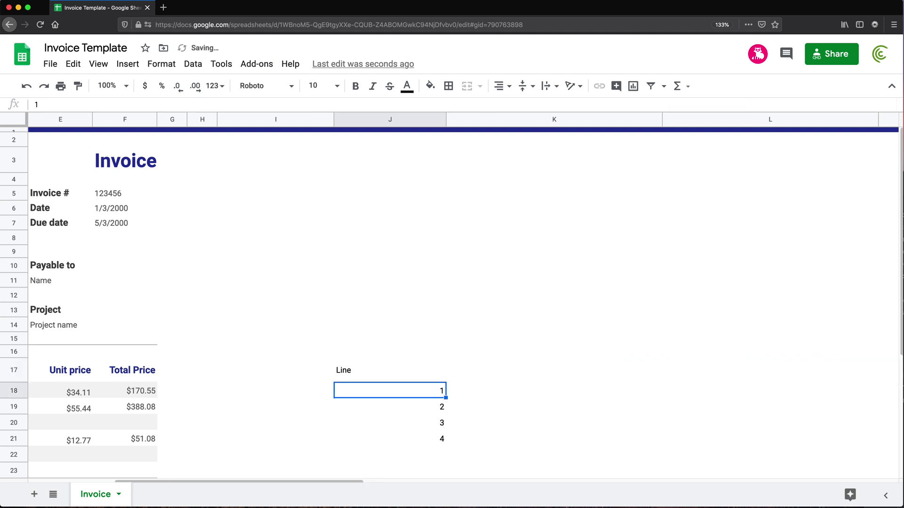
pyautogui.moveTo(276, 481); pyautogui.dragTo(71, 493)
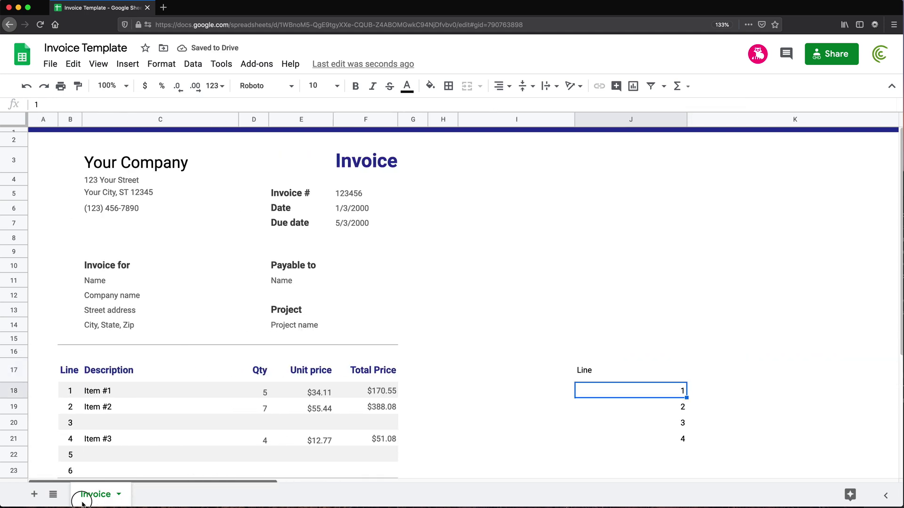
pyautogui.click(622, 371)
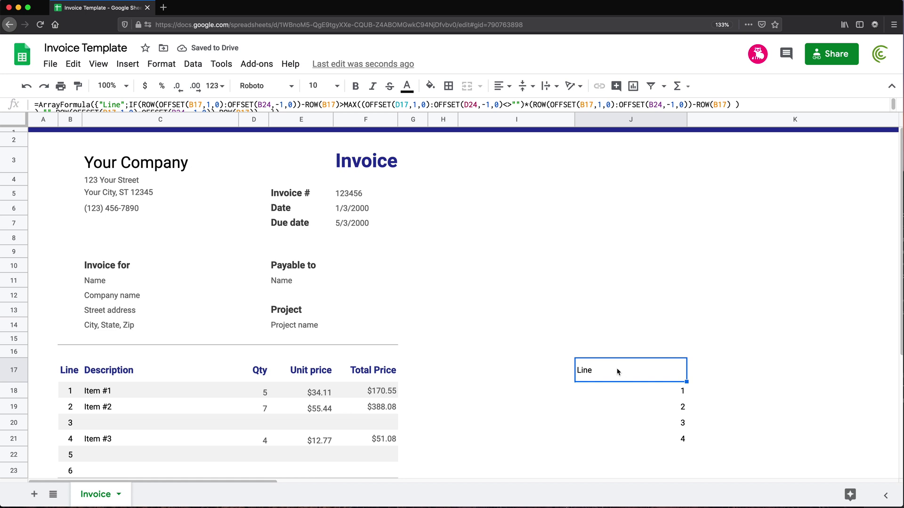
pyautogui.doubleClick(618, 372)
pyautogui.moveTo(831, 392); pyautogui.dragTo(549, 359)
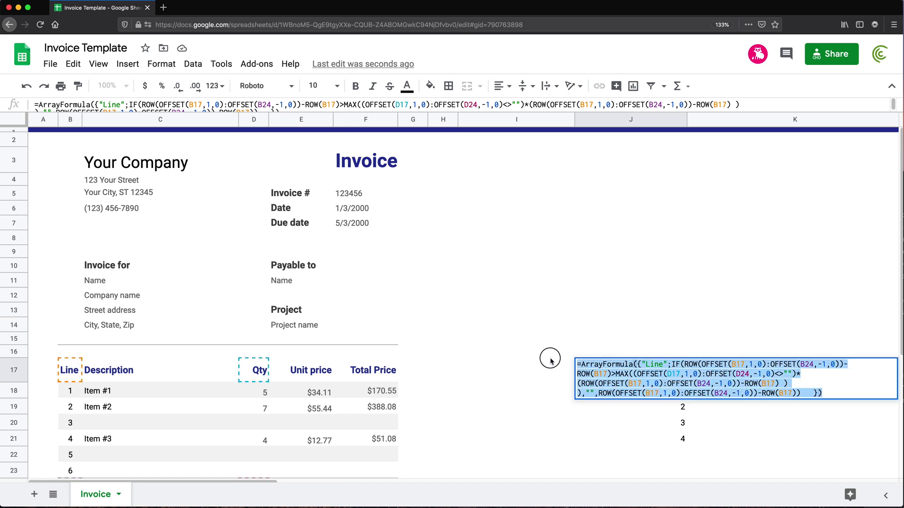
pyautogui.press('BackSpace')
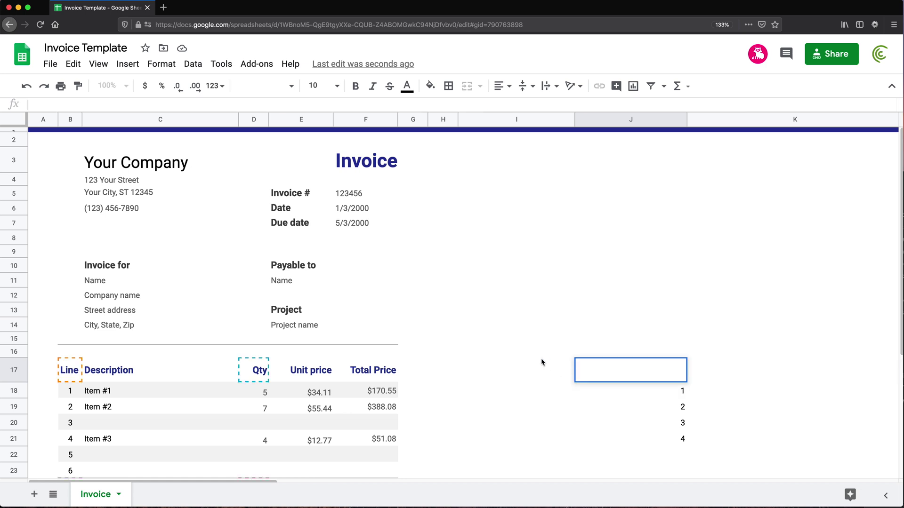
pyautogui.press('Return')
# Paste the formula over B17's old formula and reset the page zoom.
pyautogui.doubleClick(69, 370)
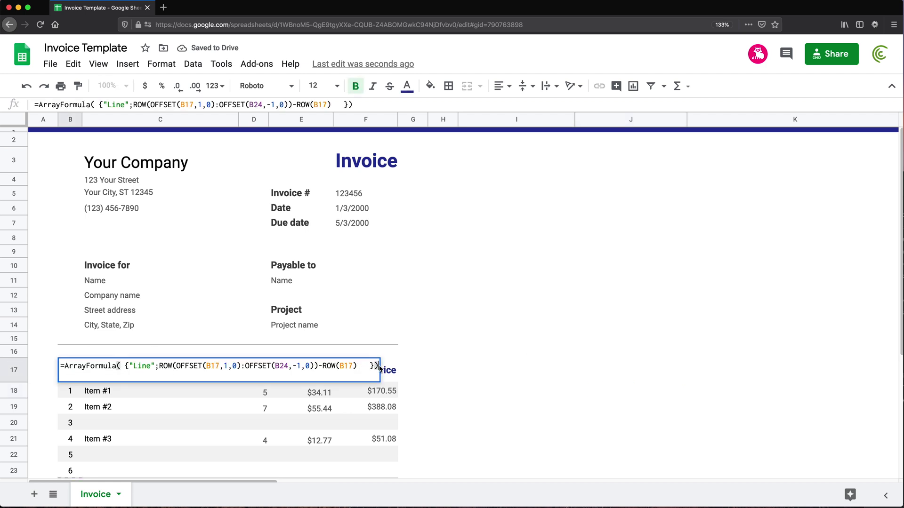
pyautogui.moveTo(377, 365); pyautogui.dragTo(52, 353)
pyautogui.press('super+v')
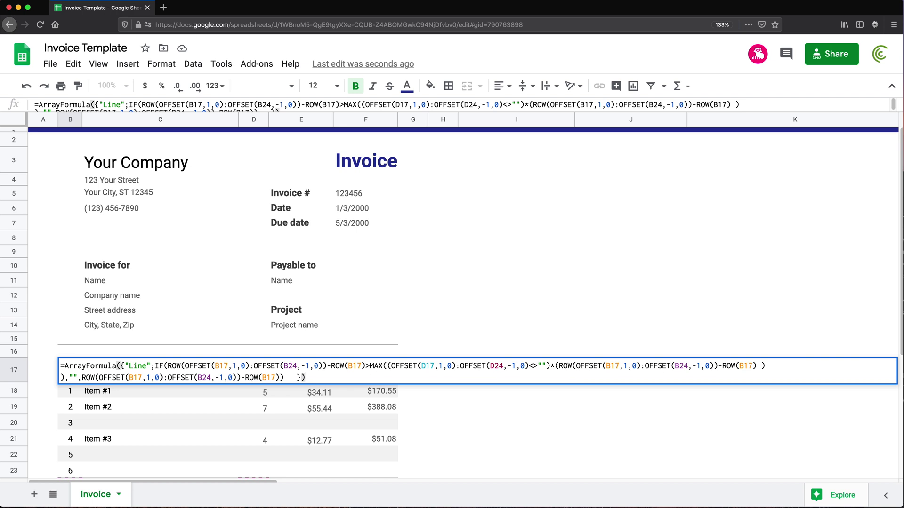
pyautogui.press('Return')
pyautogui.scroll(-2, 71, 391)
pyautogui.scroll(2, 73, 391)
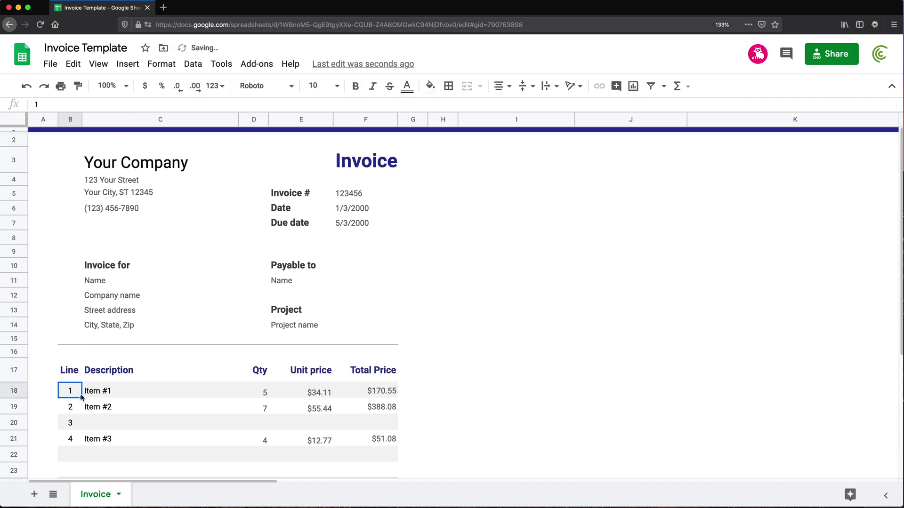
pyautogui.press('super+minus')
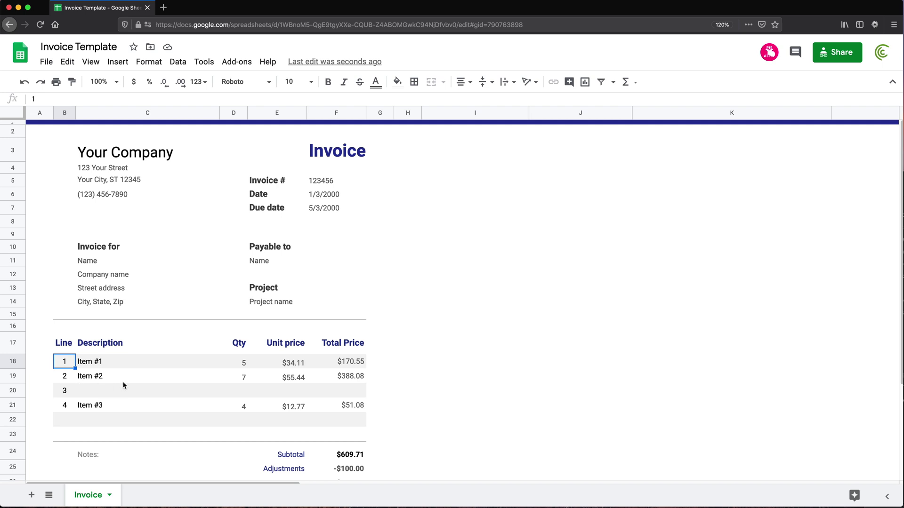
# Delete the Item #3 row from the invoice.
pyautogui.click(10, 406)
pyautogui.rightClick(11, 407)
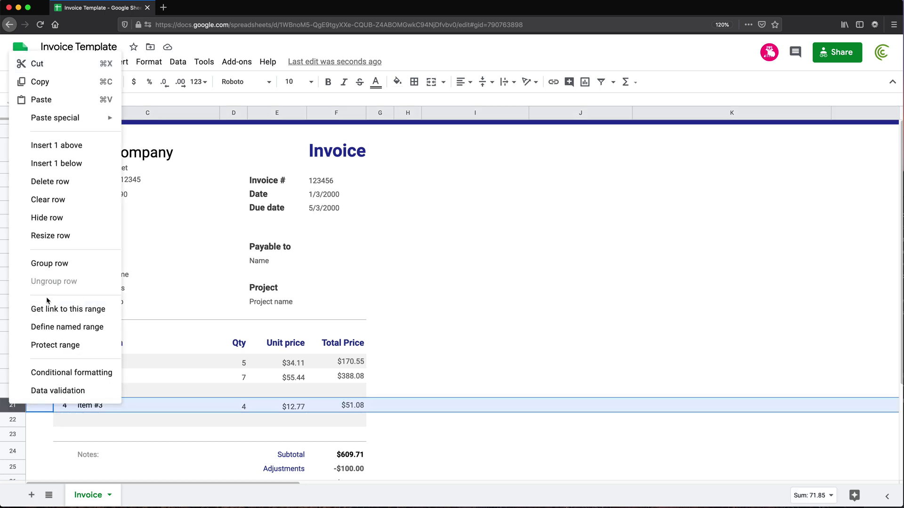
pyautogui.click(50, 182)
pyautogui.click(72, 394)
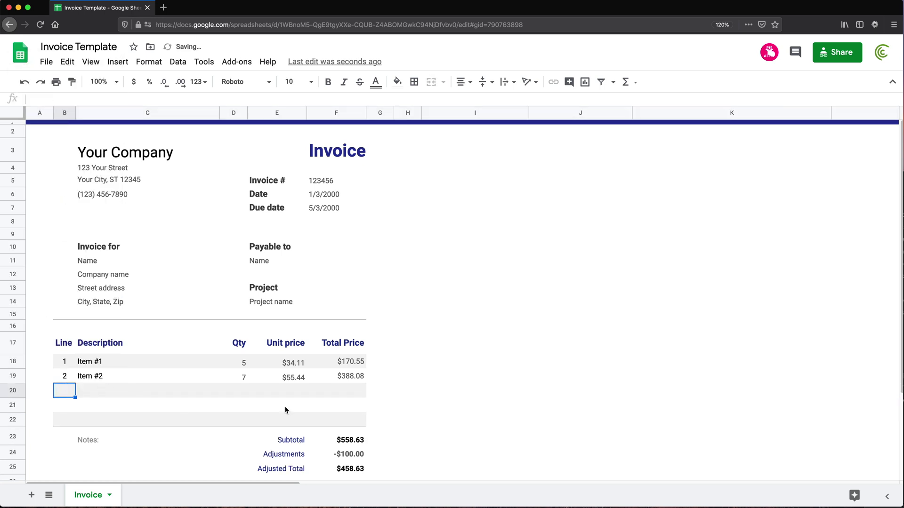
pyautogui.click(244, 383)
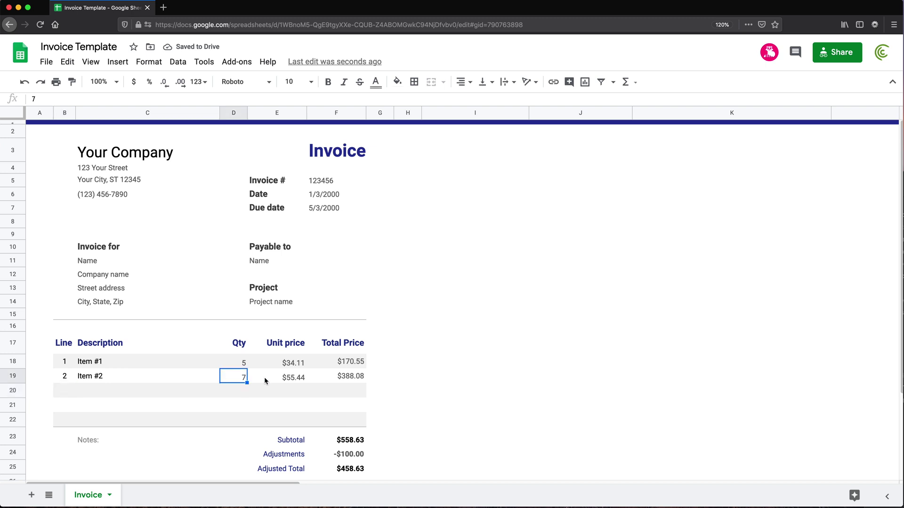
pyautogui.click(101, 395)
# Insert a new line above Item #1 with quantity 4 at unit price 34.
pyautogui.click(12, 361)
pyautogui.rightClick(12, 361)
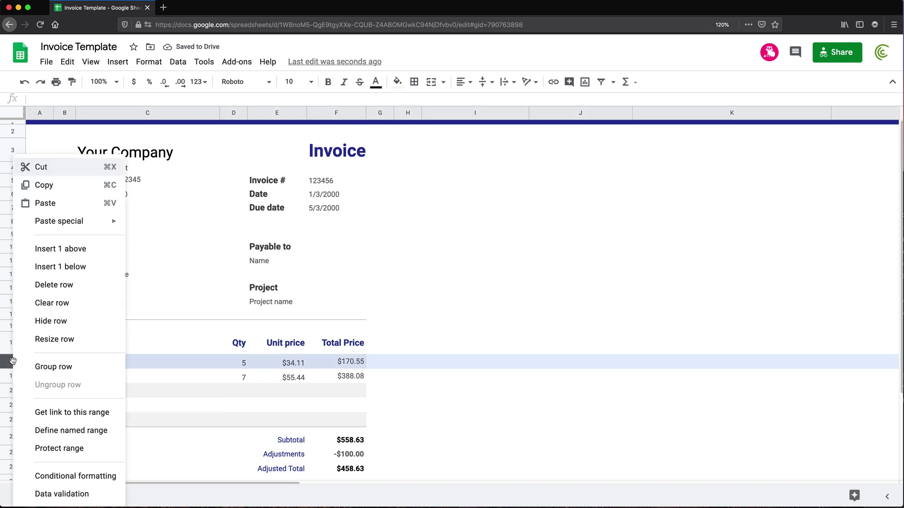
pyautogui.click(101, 255)
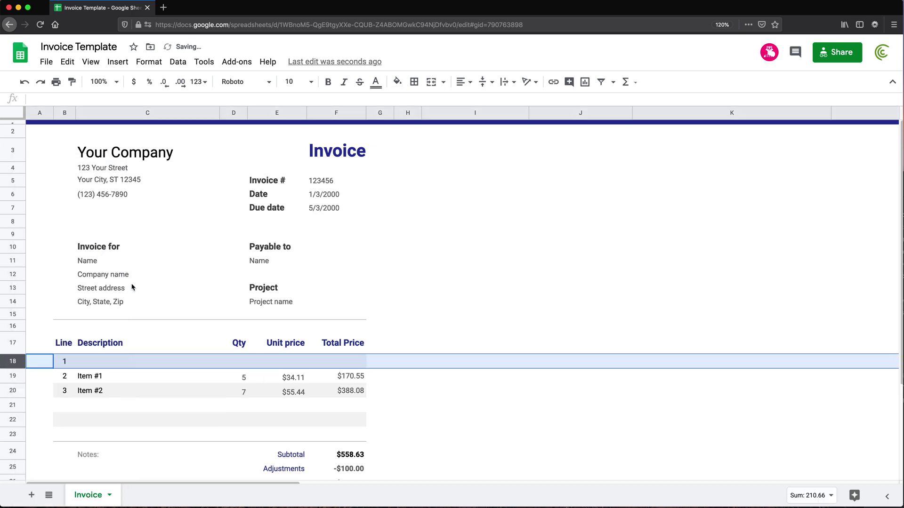
pyautogui.click(66, 362)
pyautogui.click(233, 363)
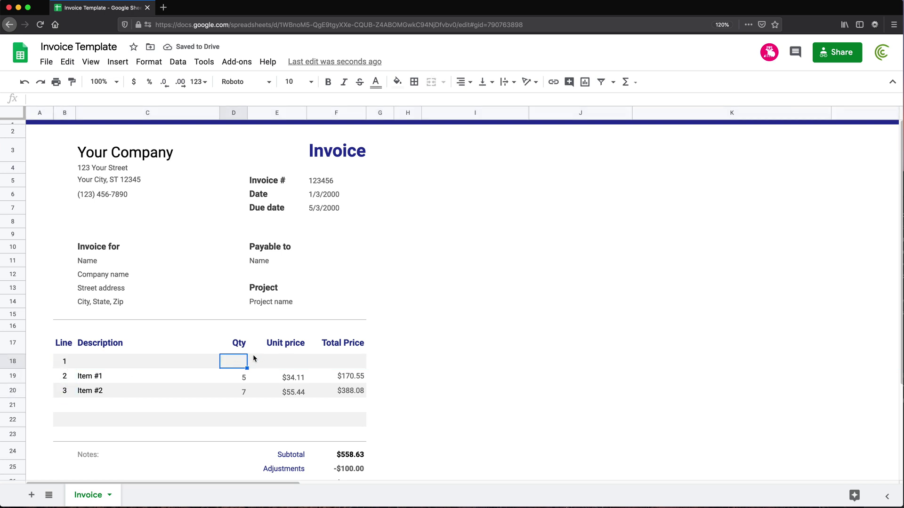
pyautogui.write('4')
pyautogui.press('Tab')
pyautogui.write('34')
pyautogui.press('Return')
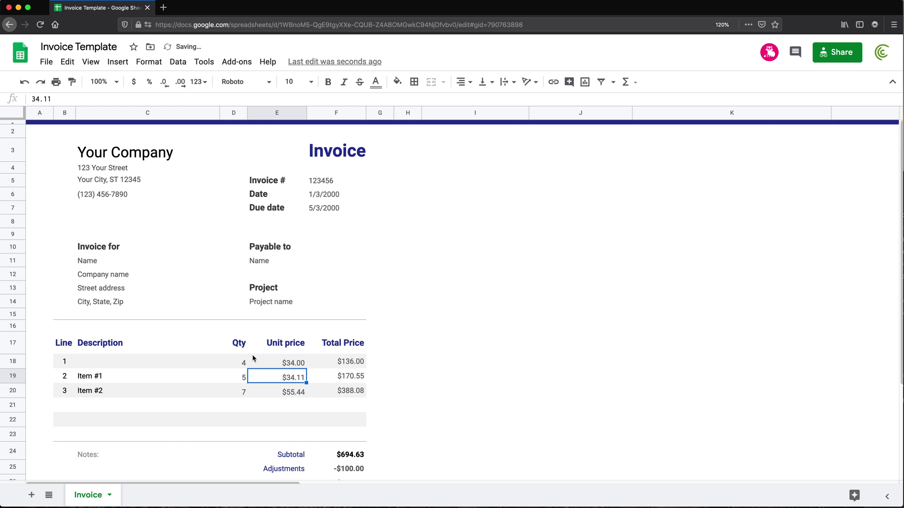
# Fill row 23 with 'New Stuff', quantity 4, unit price 33.2.
pyautogui.click(65, 421)
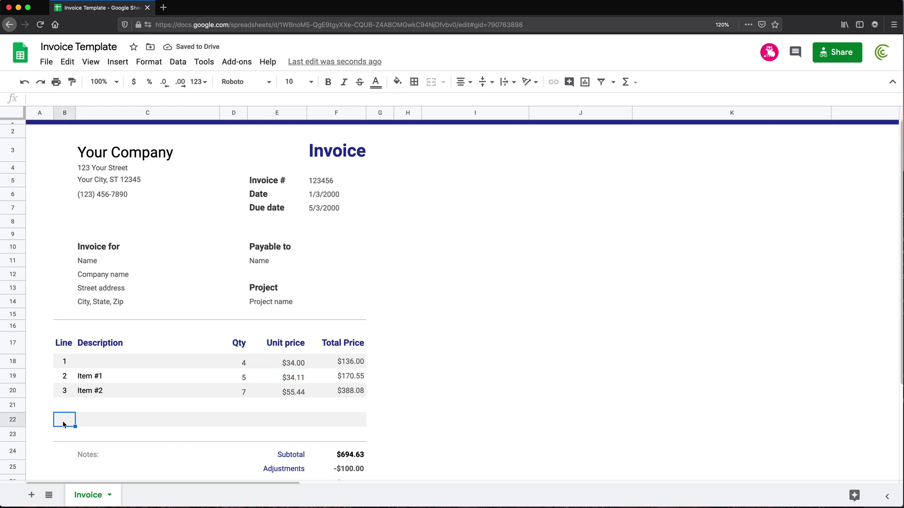
pyautogui.click(64, 435)
pyautogui.click(111, 438)
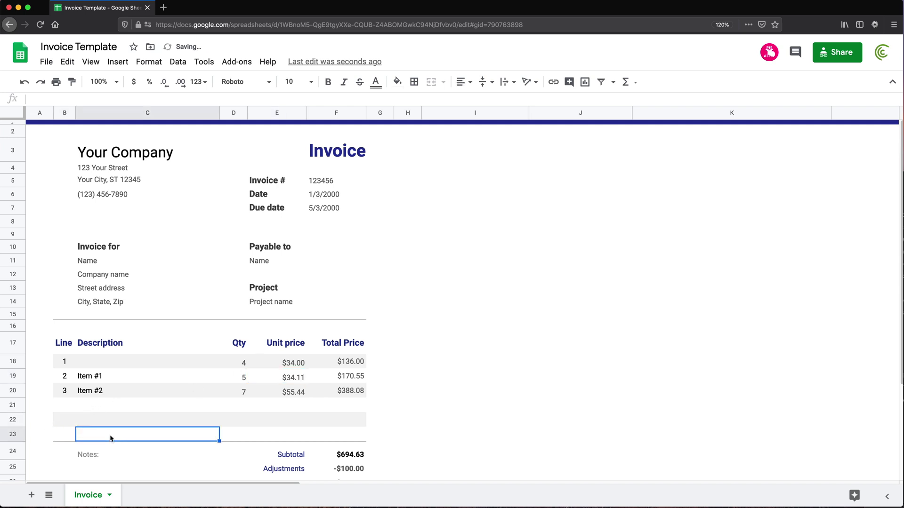
pyautogui.write('New Stuff')
pyautogui.press('Tab')
pyautogui.write('4')
pyautogui.press('Tab')
pyautogui.write('33.2')
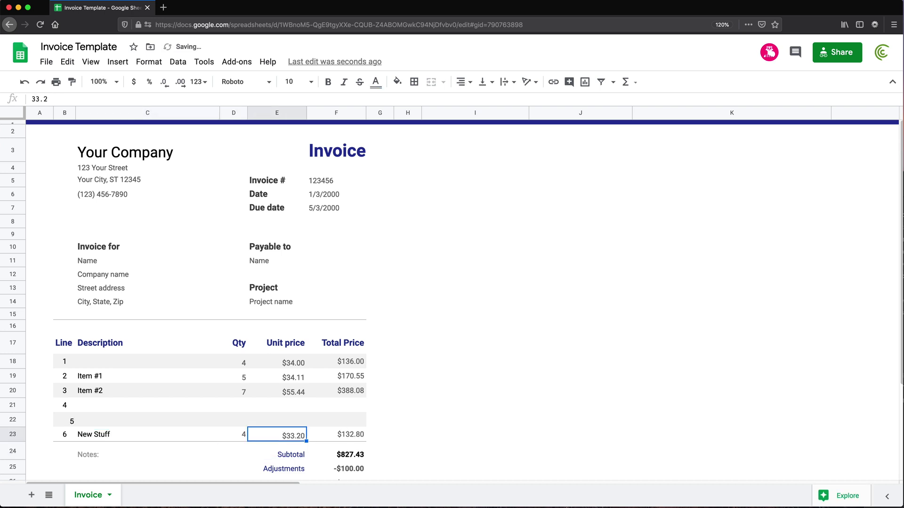
# Center-align the line numbers in column B.
pyautogui.click(70, 424)
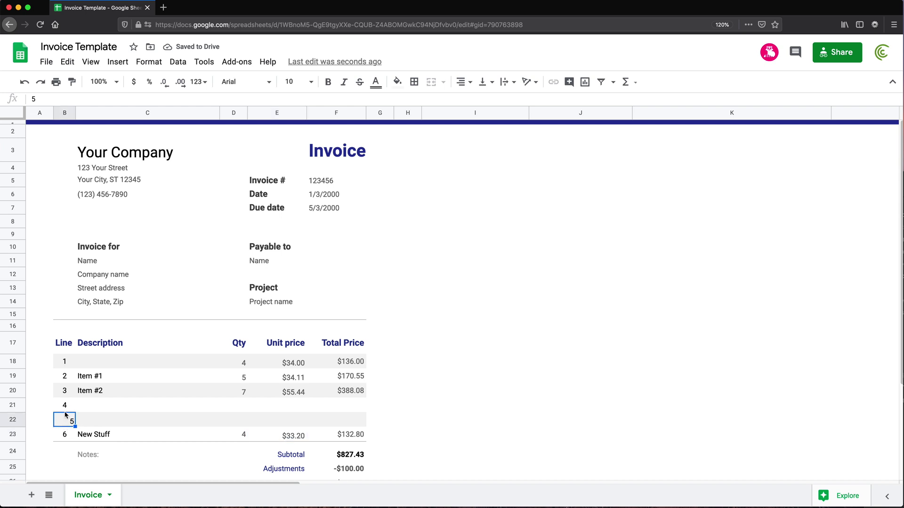
pyautogui.click(60, 113)
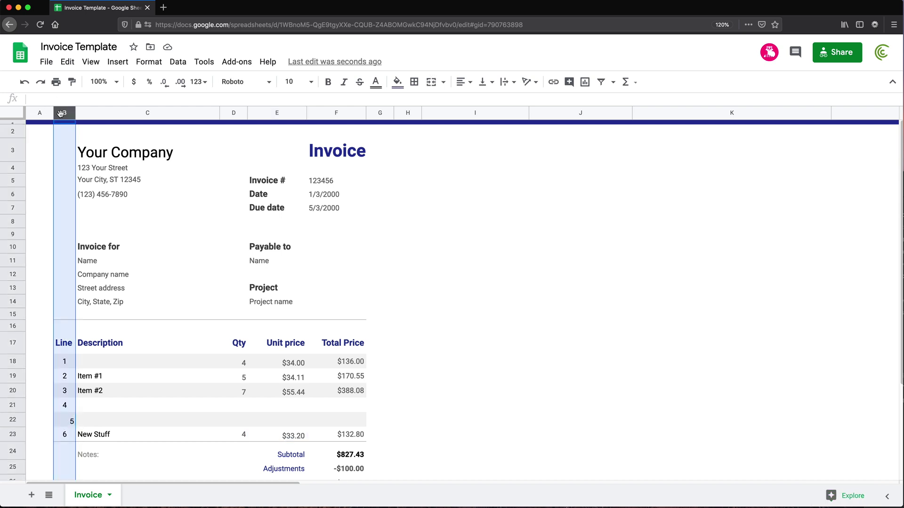
pyautogui.click(466, 81)
pyautogui.click(479, 107)
pyautogui.click(471, 361)
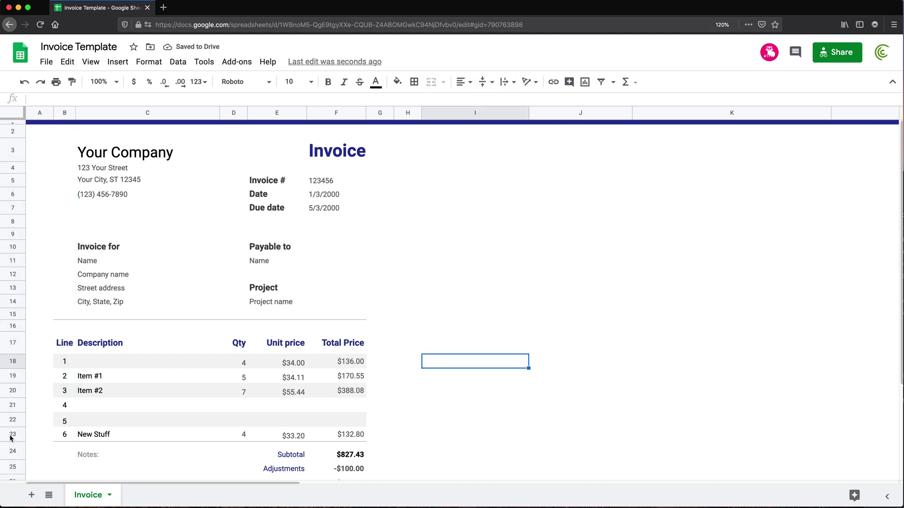
# Add a 'dfg' line at $22.00 below New Stuff, then delete the empty line 4.
pyautogui.rightClick(10, 434)
pyautogui.click(72, 196)
pyautogui.click(147, 449)
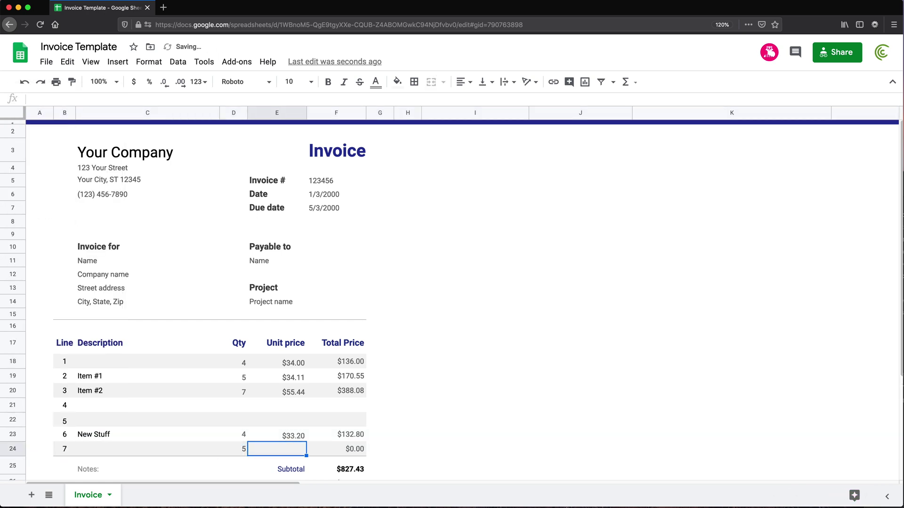
pyautogui.write('dfg')
pyautogui.press('Tab')
pyautogui.press('Tab')
pyautogui.write('22')
pyautogui.press('Return')
pyautogui.press('Up')
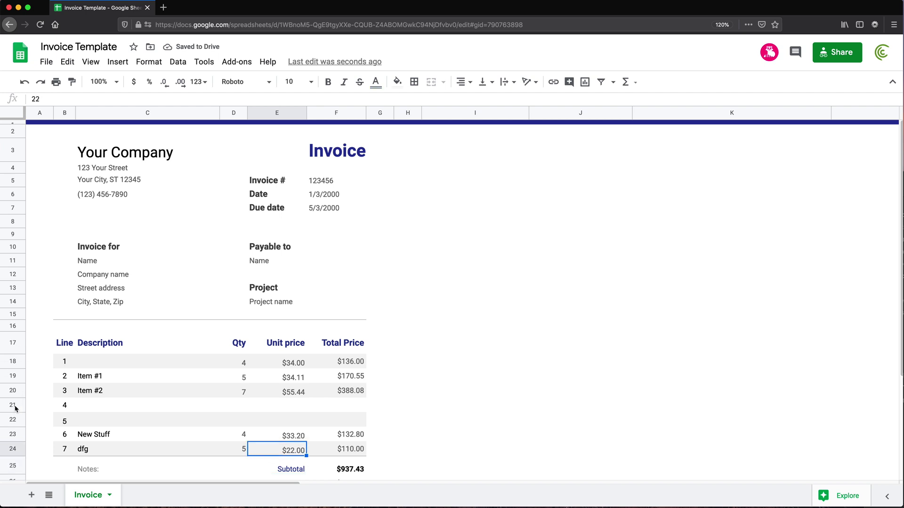
pyautogui.rightClick(16, 407)
pyautogui.click(65, 185)
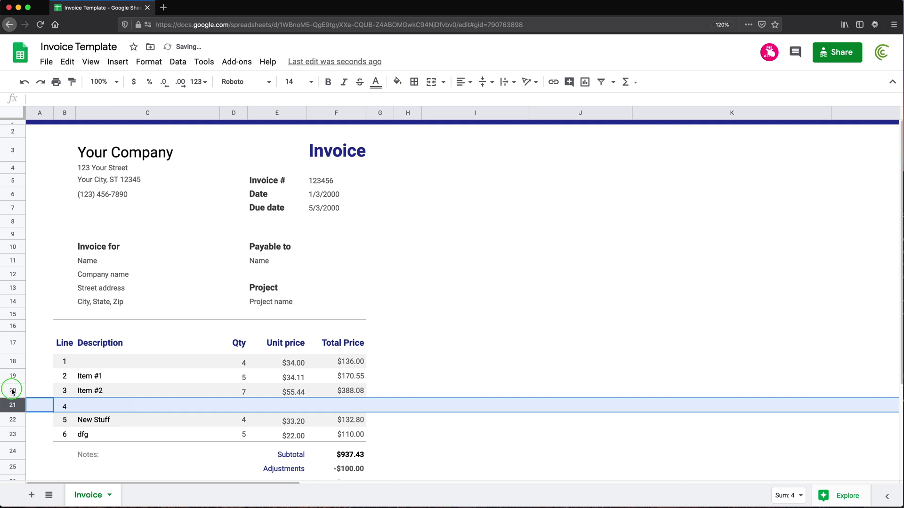
# Delete the Item #2 row and clear the last two lines' entries.
pyautogui.rightClick(12, 392)
pyautogui.click(59, 167)
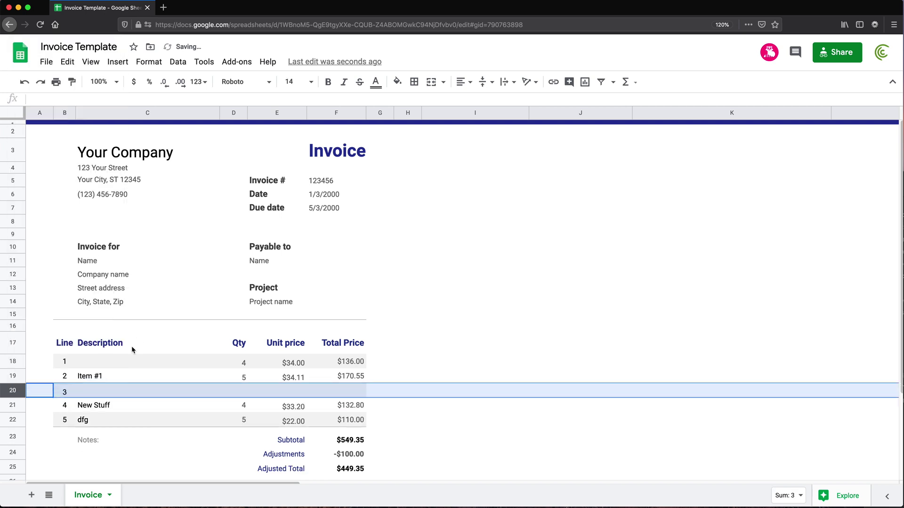
pyautogui.moveTo(177, 419); pyautogui.dragTo(277, 413)
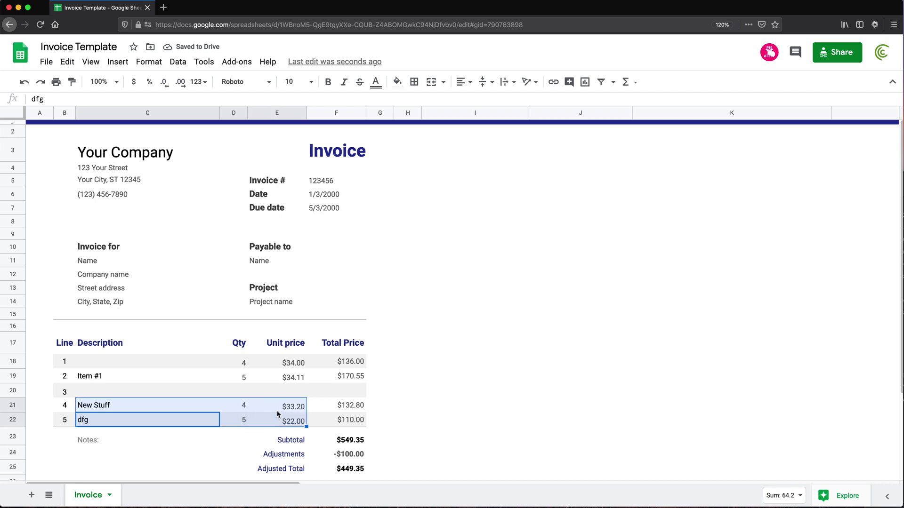
pyautogui.press('Delete')
pyautogui.press('Up')
pyautogui.press('Up')
pyautogui.press('Up')
pyautogui.press('Up')
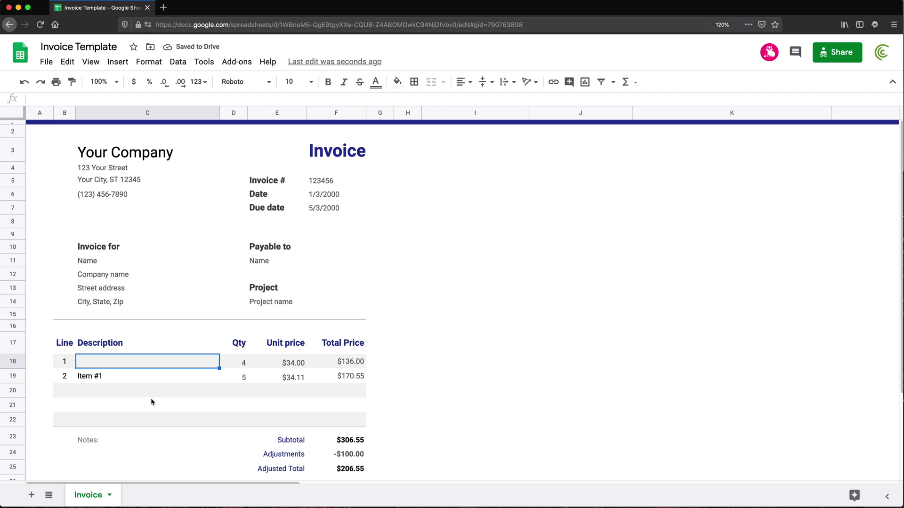
# Copy 'Item #1' into the first description and fill Item #1 to Item #3 down.
pyautogui.click(135, 384)
pyautogui.hotkey('ctrl', 'c')
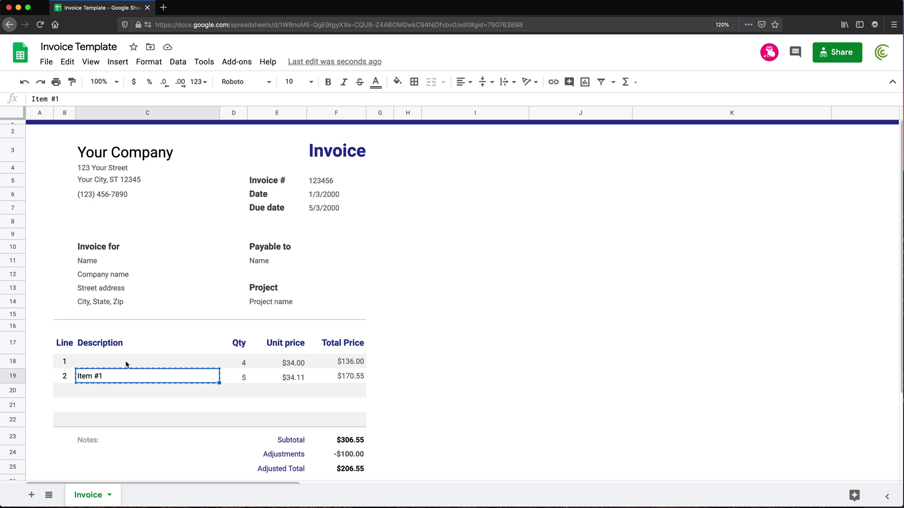
pyautogui.click(125, 364)
pyautogui.hotkey('ctrl', 'v')
pyautogui.moveTo(219, 368); pyautogui.dragTo(212, 396)
pyautogui.press('Down')
# Give Item #3 a quantity of 2 at a unit price of $2.56.
pyautogui.click(68, 392)
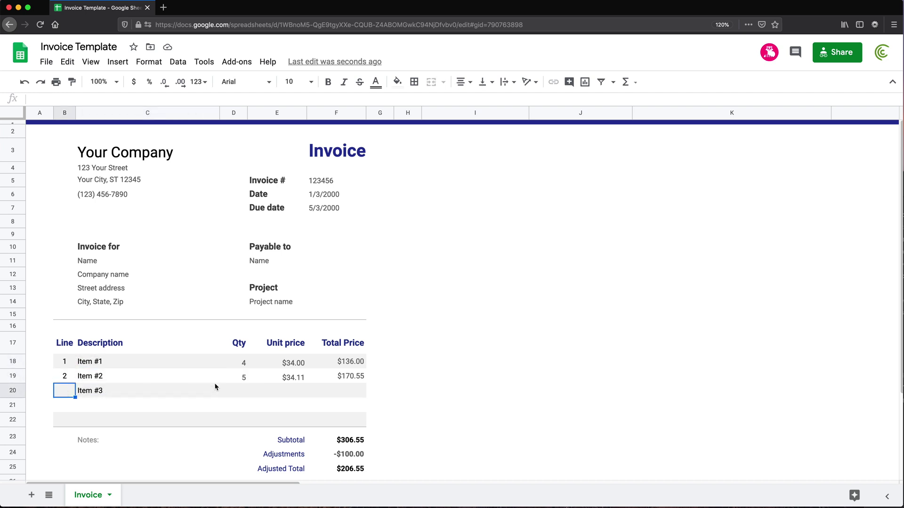
pyautogui.click(245, 393)
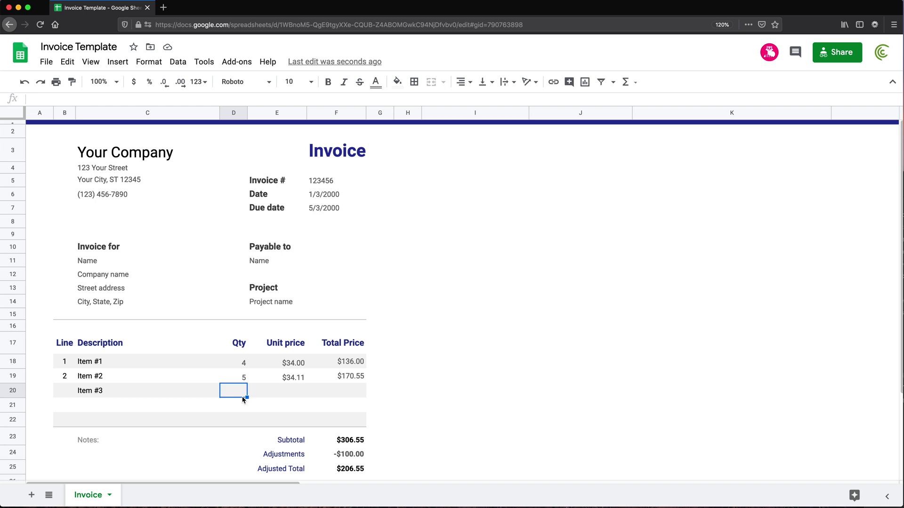
pyautogui.click(142, 363)
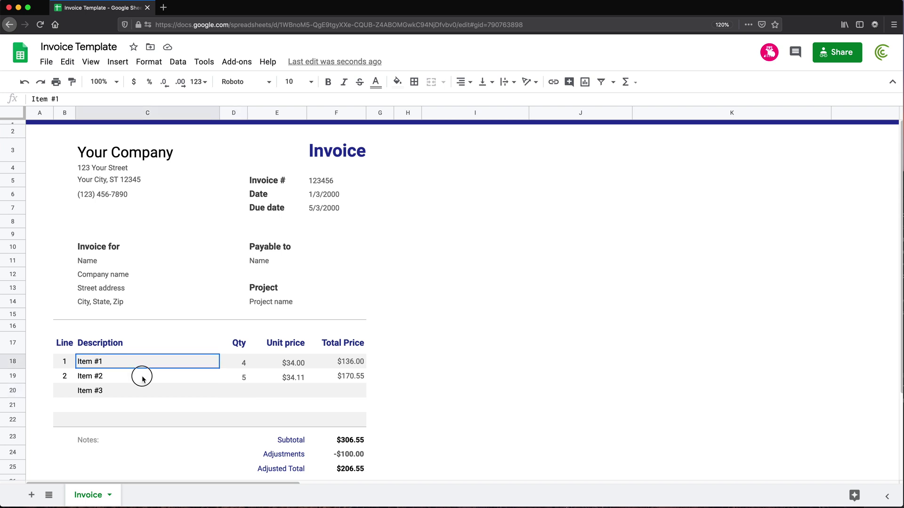
pyautogui.hotkey('shift', 'Down')
pyautogui.hotkey('shift', 'Down')
pyautogui.click(242, 389)
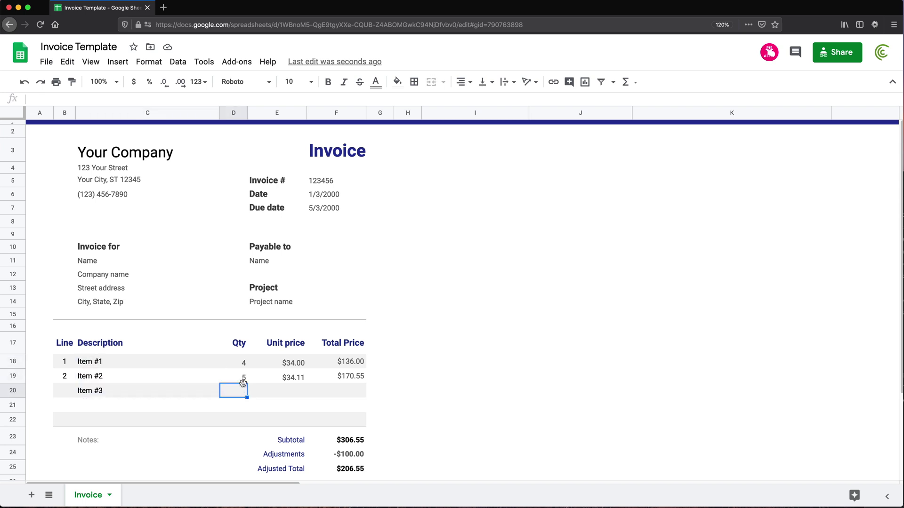
pyautogui.write('2')
pyautogui.press('Tab')
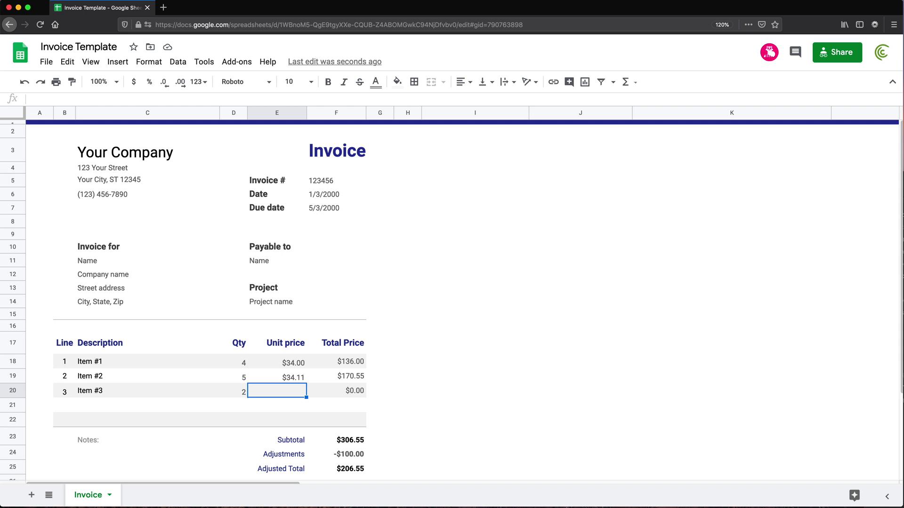
pyautogui.write('2.56')
pyautogui.press('Return')
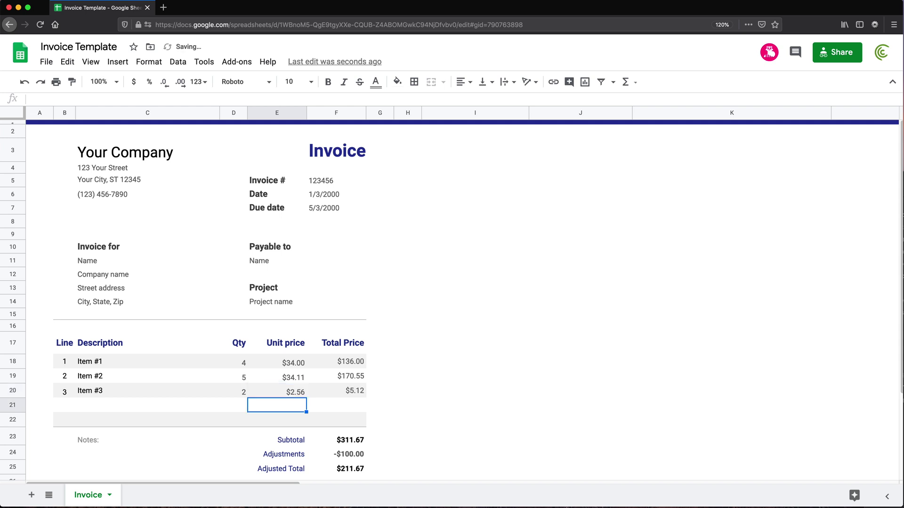
# Change Item #1's unit price to $23.99.
pyautogui.click(276, 362)
pyautogui.write('23.99')
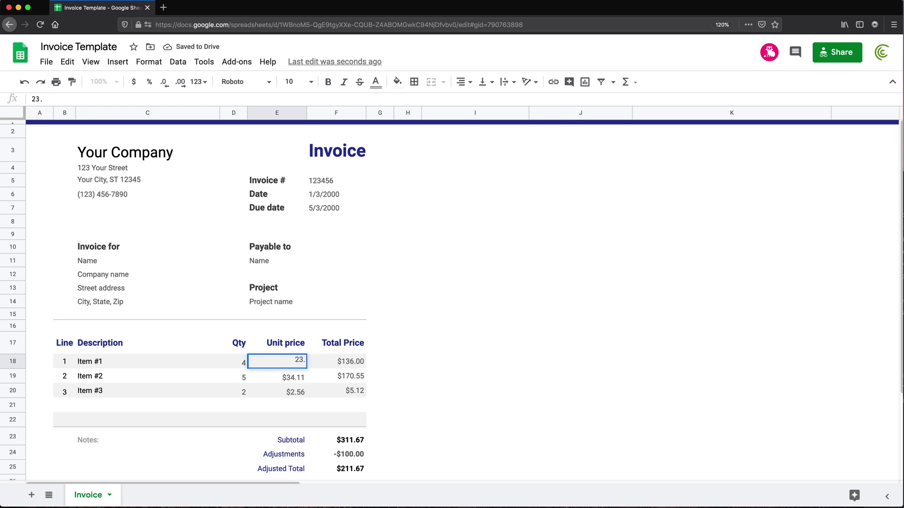
pyautogui.press('Return')
pyautogui.press('Down')
pyautogui.press('Down')
pyautogui.press('Down')
pyautogui.press('super+minus')
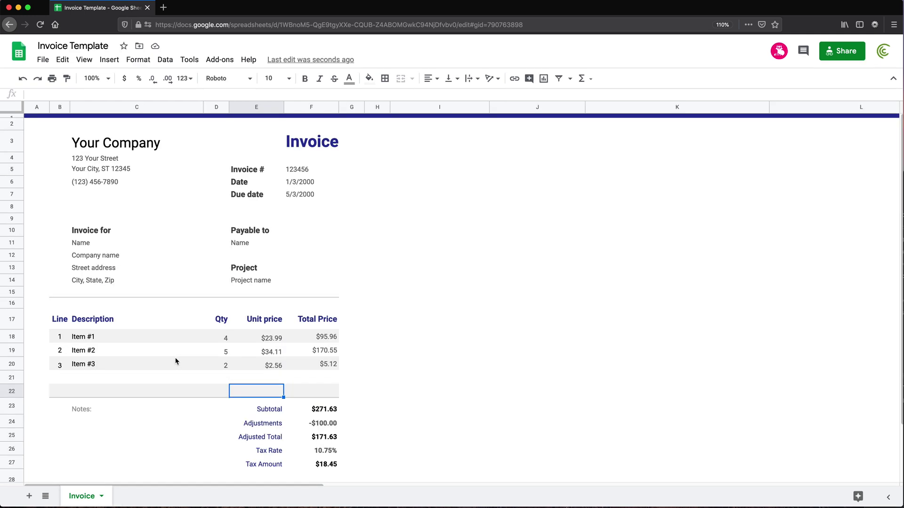
# Check the invoice in print preview, then close the preview.
pyautogui.press('super+minus')
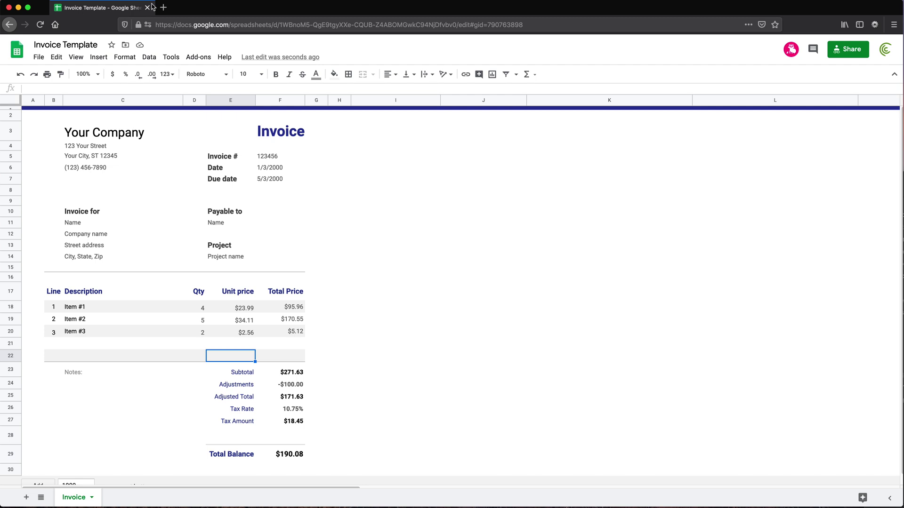
pyautogui.click(39, 57)
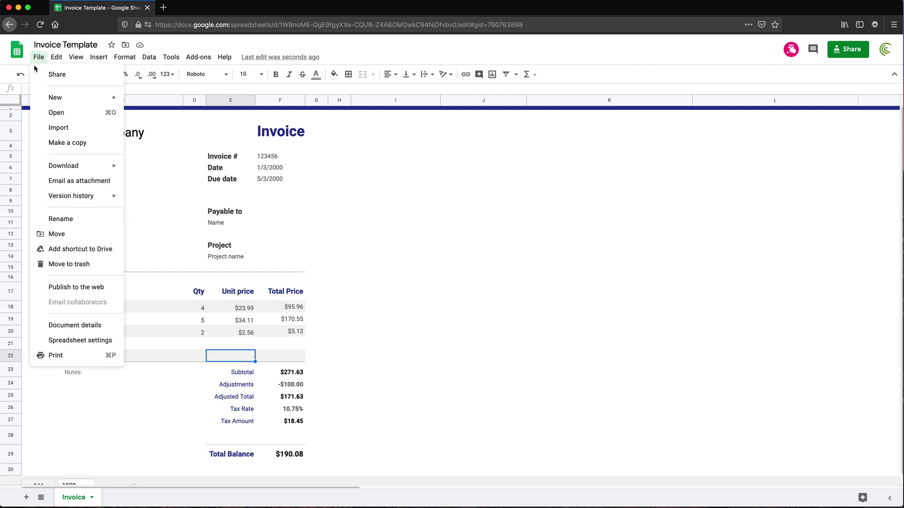
pyautogui.click(69, 356)
pyautogui.click(833, 47)
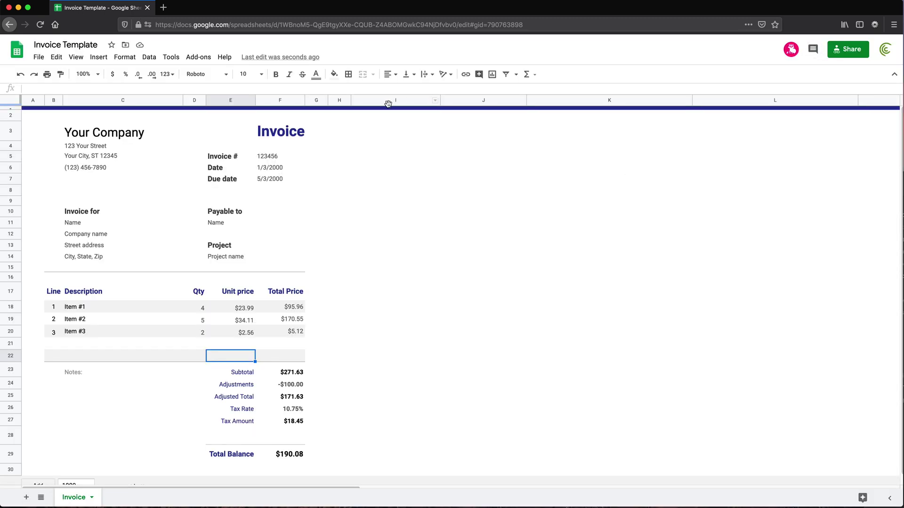
# Delete the empty columns from I onward, then delete column H.
pyautogui.moveTo(398, 99); pyautogui.dragTo(838, 125)
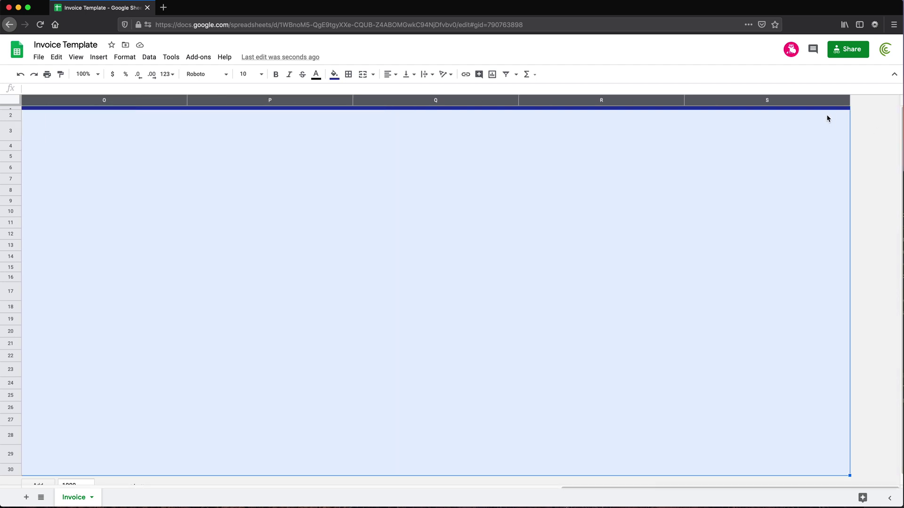
pyautogui.press('super+alt+minus')
pyautogui.click(160, 420)
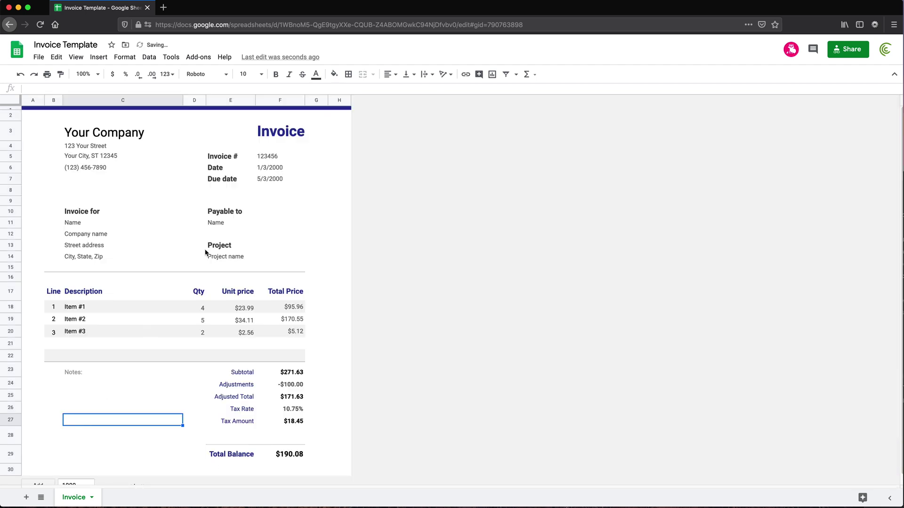
pyautogui.rightClick(338, 101)
pyautogui.click(382, 209)
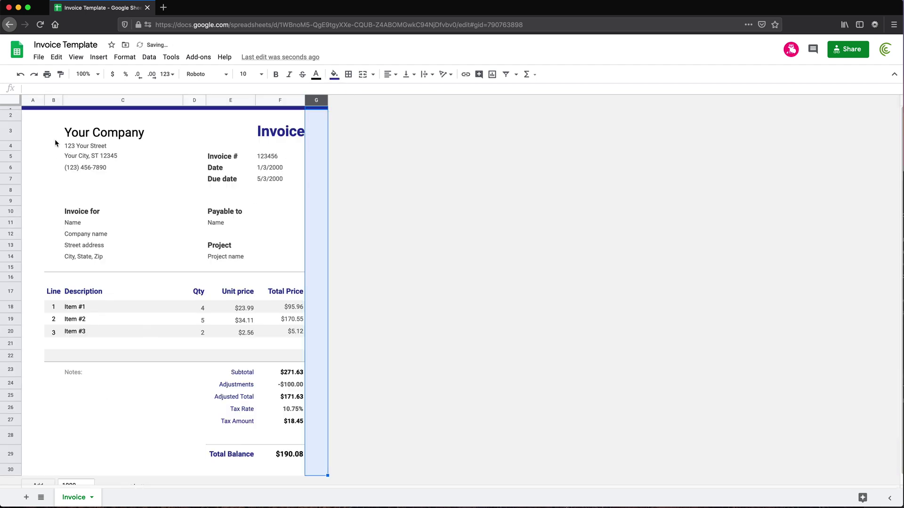
pyautogui.click(42, 115)
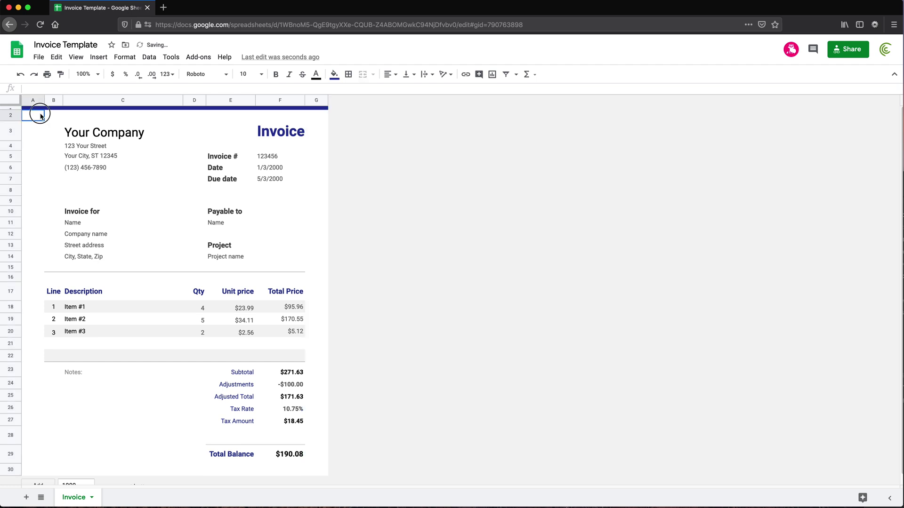
pyautogui.click(36, 59)
pyautogui.click(68, 355)
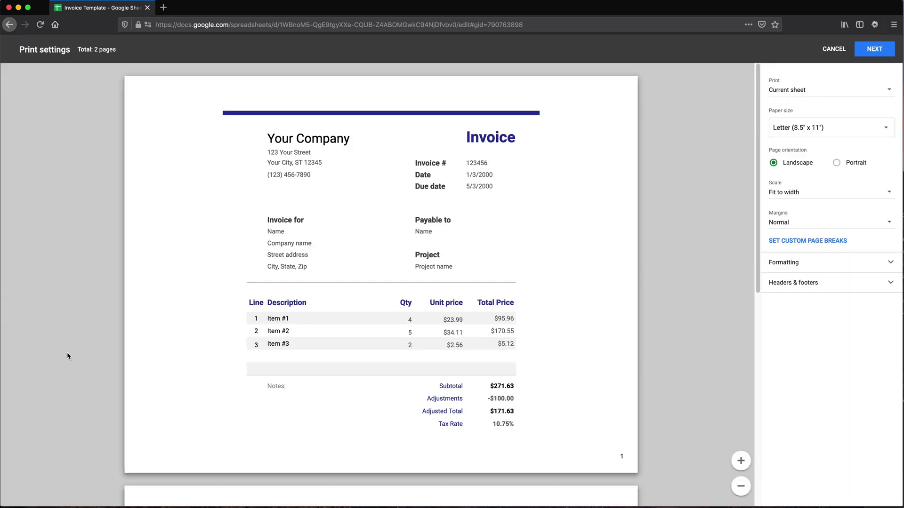
pyautogui.click(853, 162)
pyautogui.scroll(-5, 554, 219)
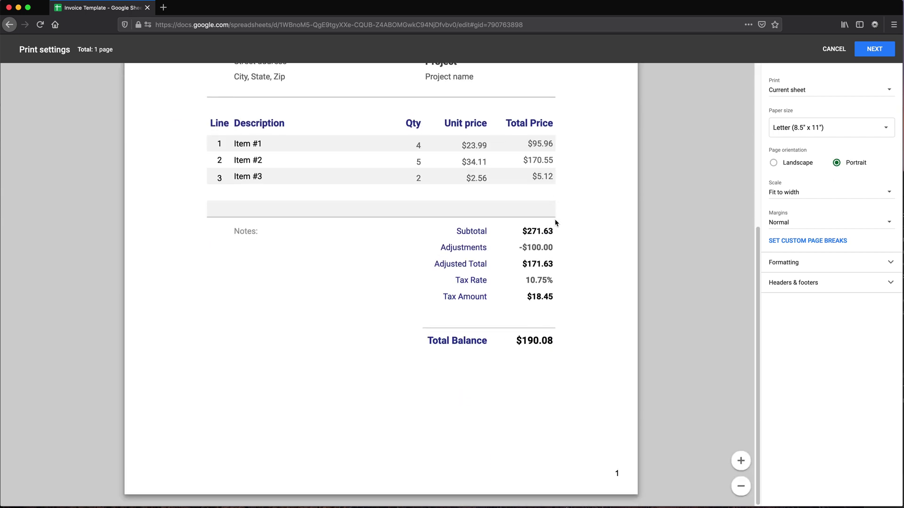
pyautogui.scroll(5, 554, 219)
pyautogui.scroll(1, 555, 218)
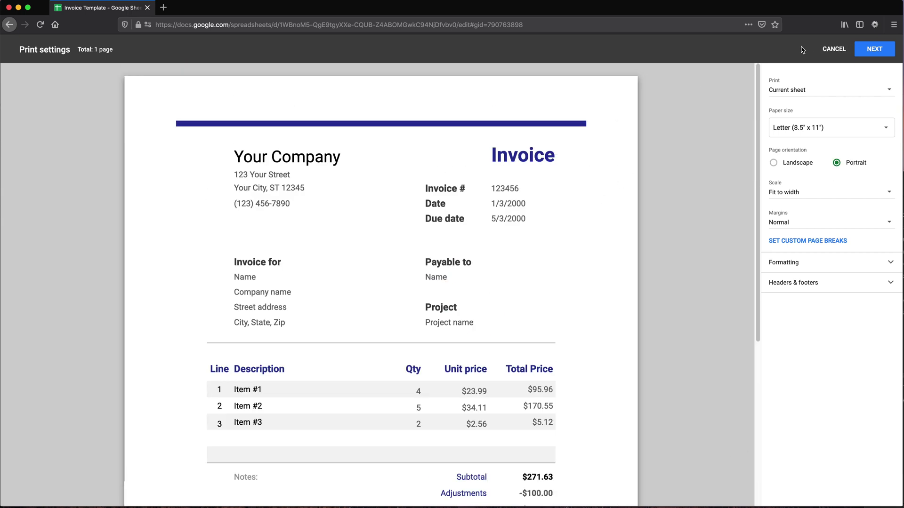
pyautogui.click(828, 50)
# Merge columns B–C for the company name, street, city and phone rows 3–6.
pyautogui.moveTo(58, 134); pyautogui.dragTo(141, 133)
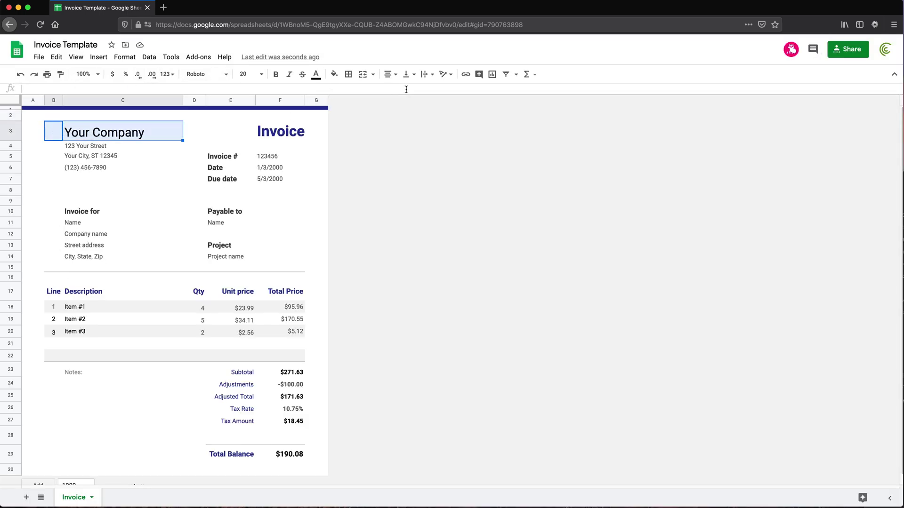
pyautogui.click(363, 74)
pyautogui.moveTo(57, 146); pyautogui.dragTo(75, 167)
pyautogui.click(362, 74)
pyautogui.click(362, 74)
pyautogui.click(362, 75)
# Merge columns B–C for the Invoice for block, rows 10–15.
pyautogui.moveTo(57, 211); pyautogui.dragTo(75, 267)
pyautogui.click(361, 74)
pyautogui.click(361, 74)
pyautogui.click(362, 74)
pyautogui.click(362, 75)
pyautogui.click(362, 74)
pyautogui.click(362, 74)
pyautogui.click(71, 372)
pyautogui.press('Down')
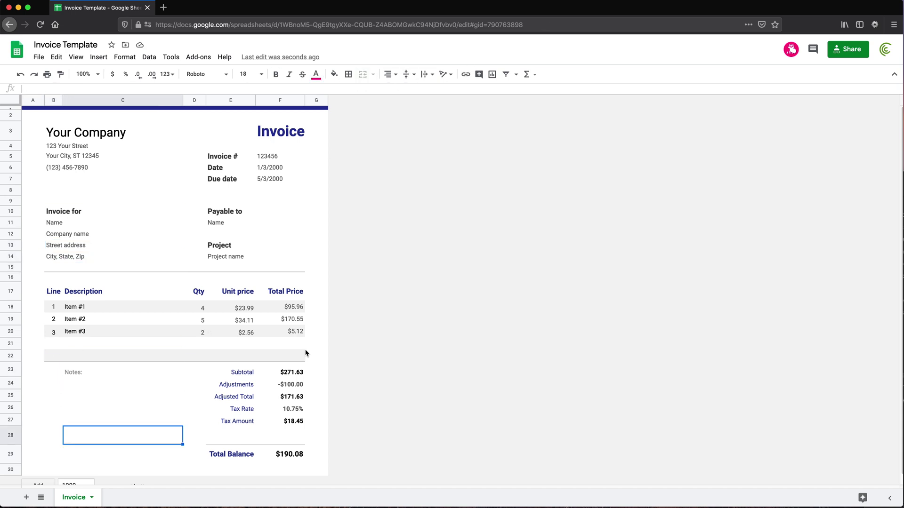